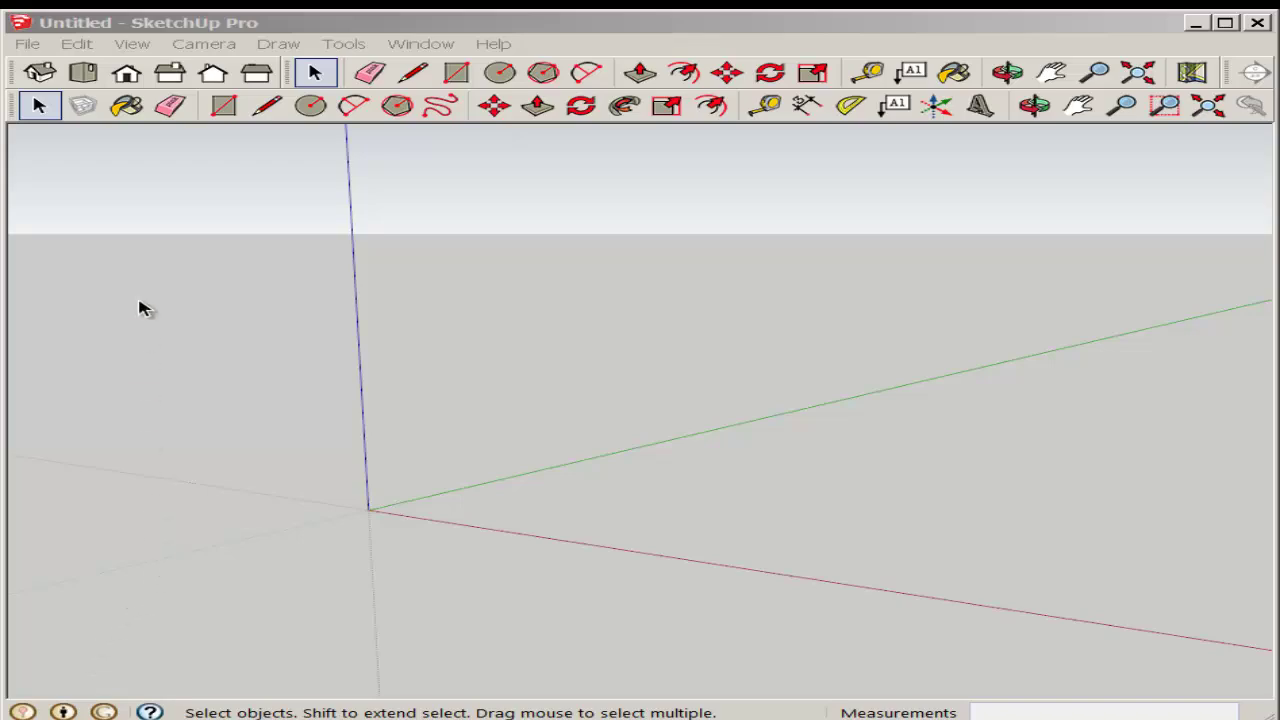
- Choose cottage AutoCAD.dwg for import and set its import units to Feet
{"action": "left_click", "coordinate": [28, 46]}
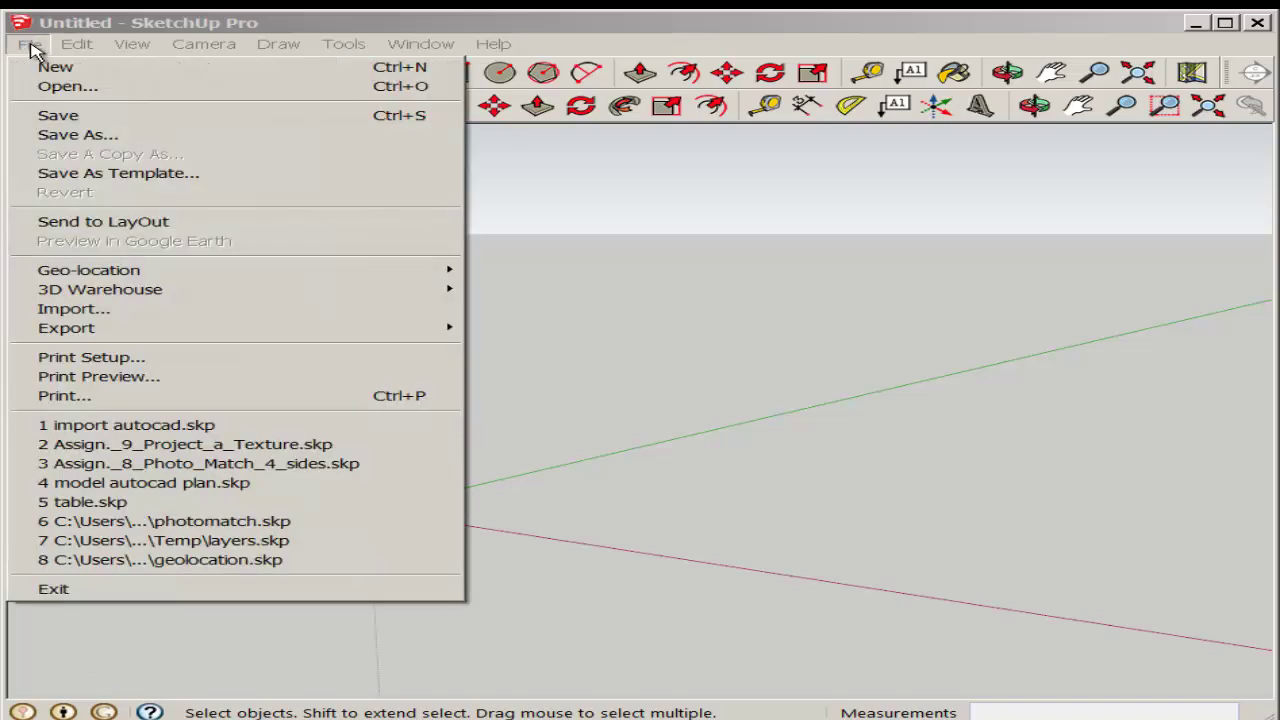
{"action": "left_click", "coordinate": [55, 309]}
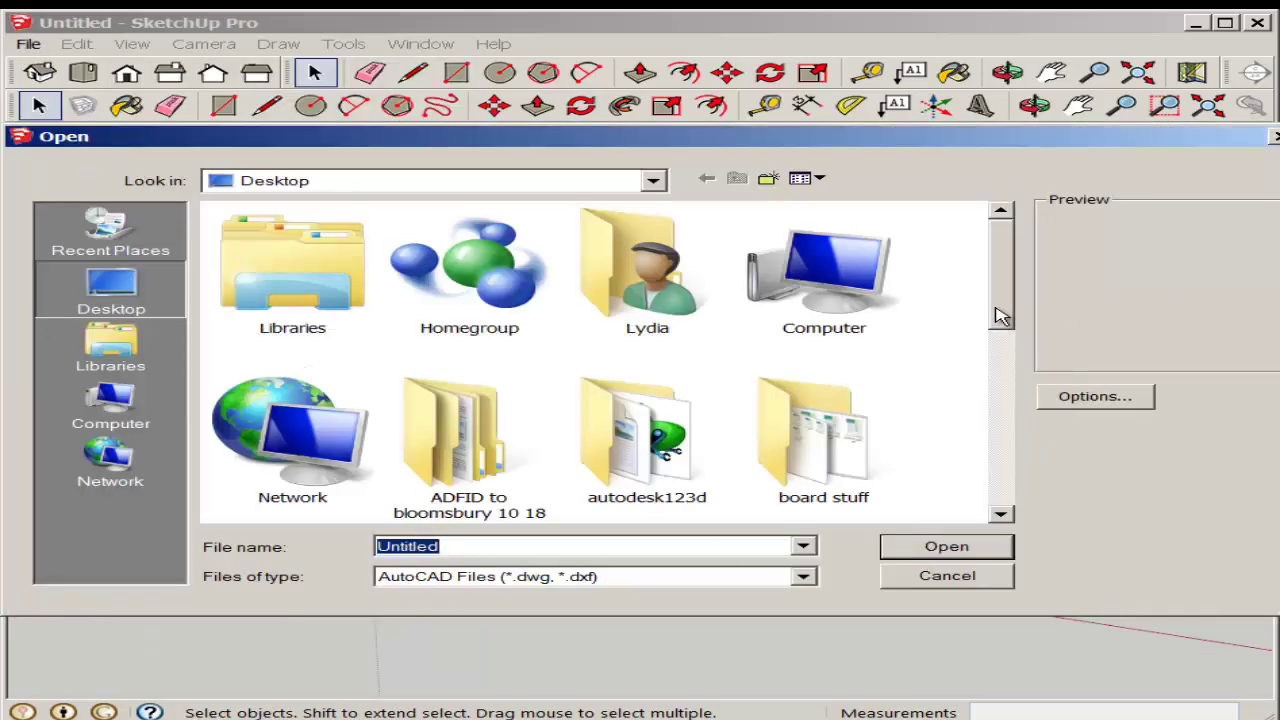
{"action": "left_click_drag", "start_coordinate": [1000, 316], "coordinate": [1057, 500]}
{"action": "left_click", "coordinate": [866, 275]}
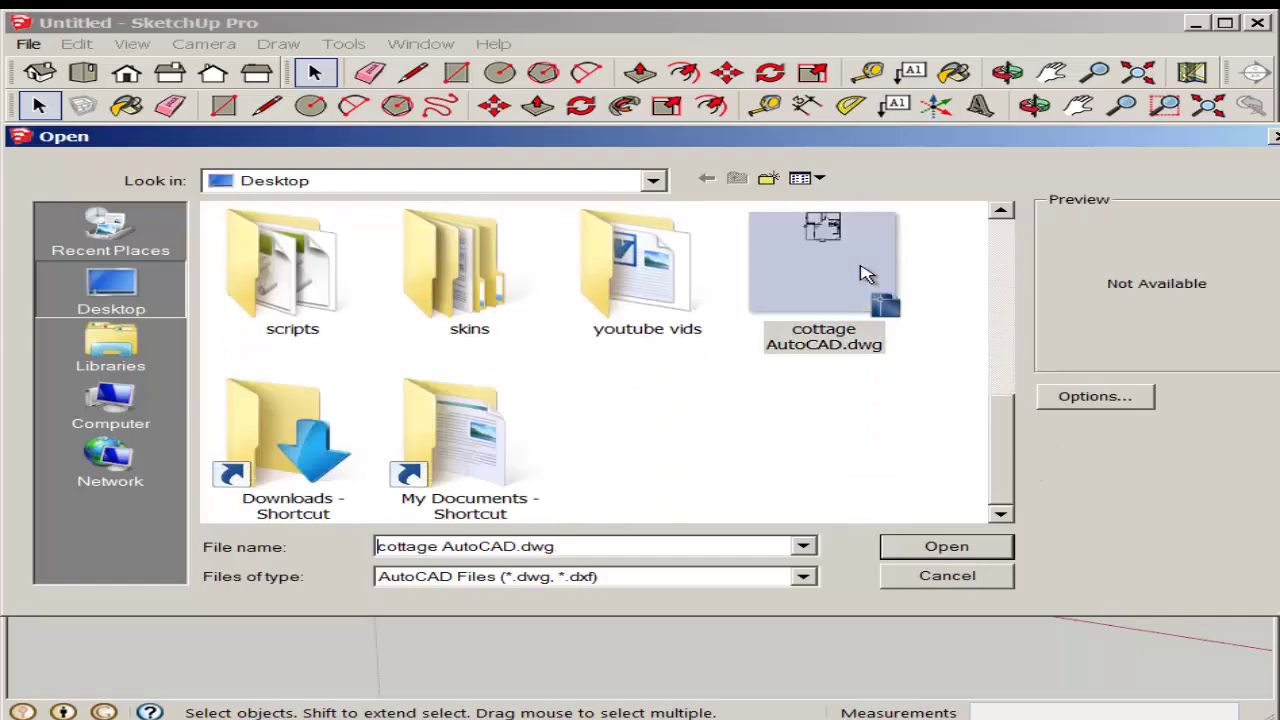
{"action": "left_click", "coordinate": [1097, 397]}
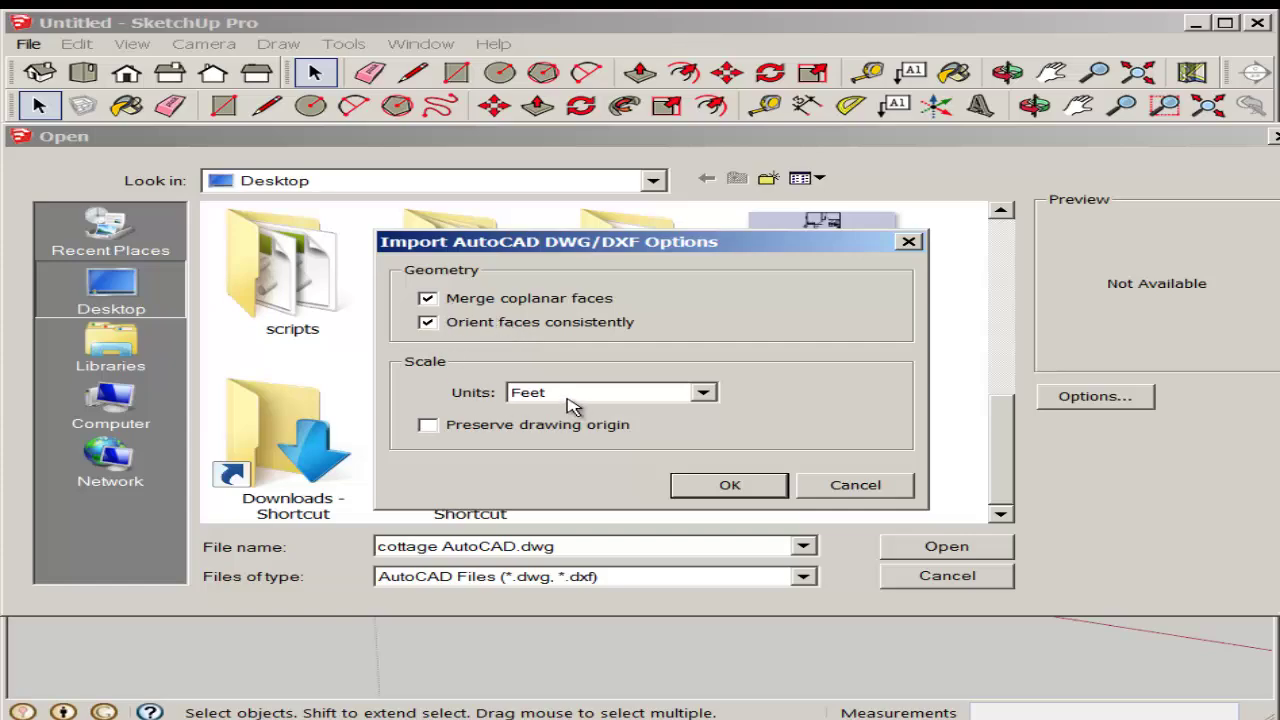
{"action": "left_click", "coordinate": [728, 486]}
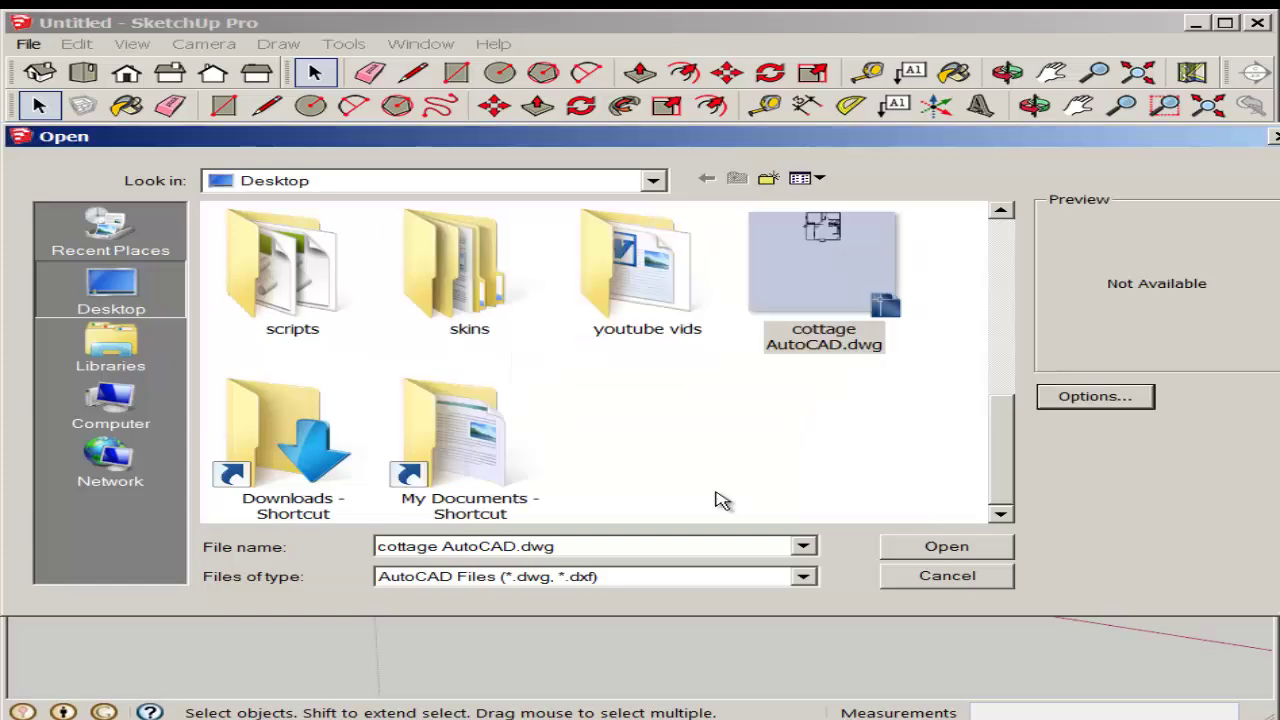
- Import the cottage DWG, dismiss the 319-line, 84-arc summary, and view the plan from above
{"action": "left_click", "coordinate": [917, 550]}
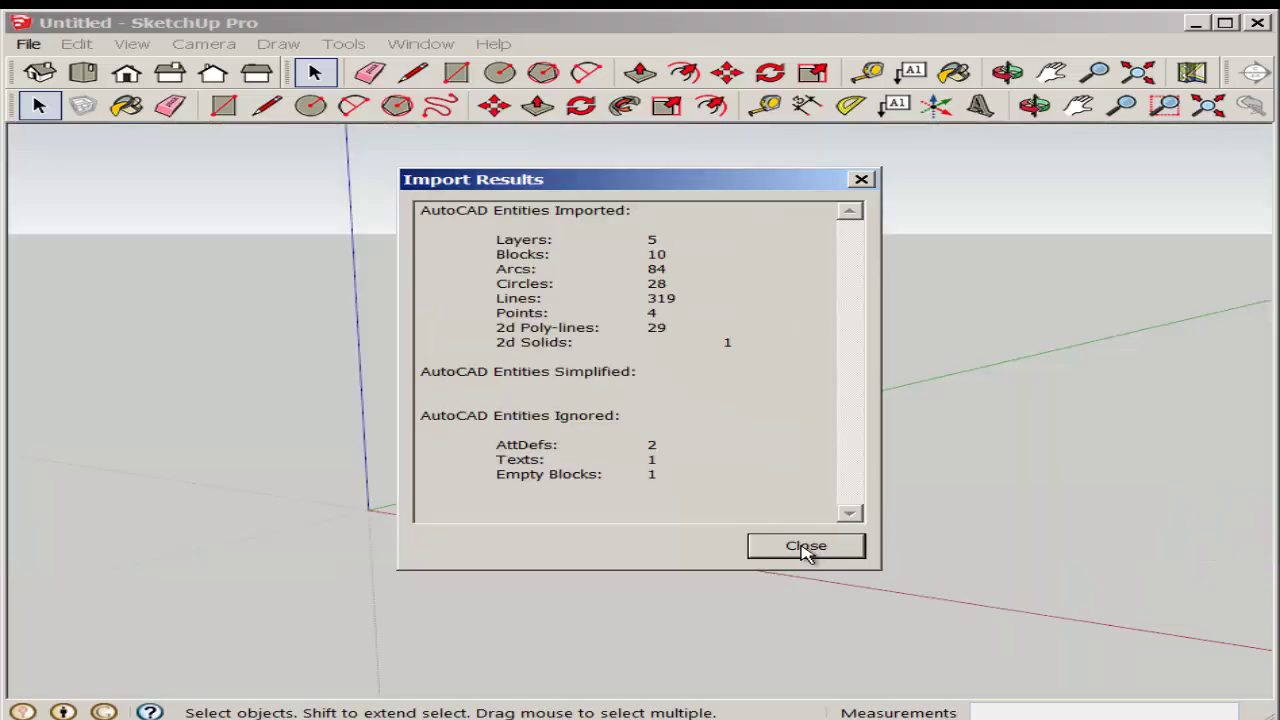
{"action": "left_click", "coordinate": [805, 546]}
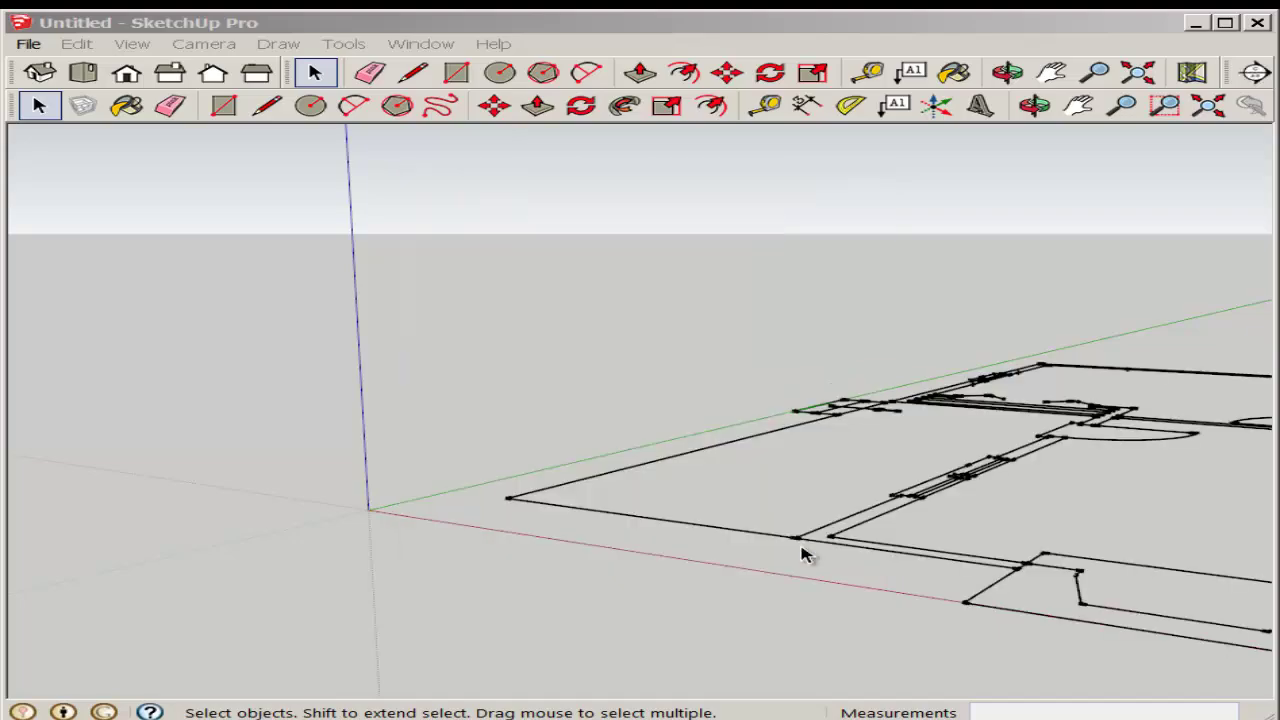
{"action": "middle_click_drag", "start_coordinate": [806, 554], "coordinate": [760, 490]}
{"action": "scroll", "coordinate": [785, 478], "scroll_direction": "up", "scroll_amount": 5}
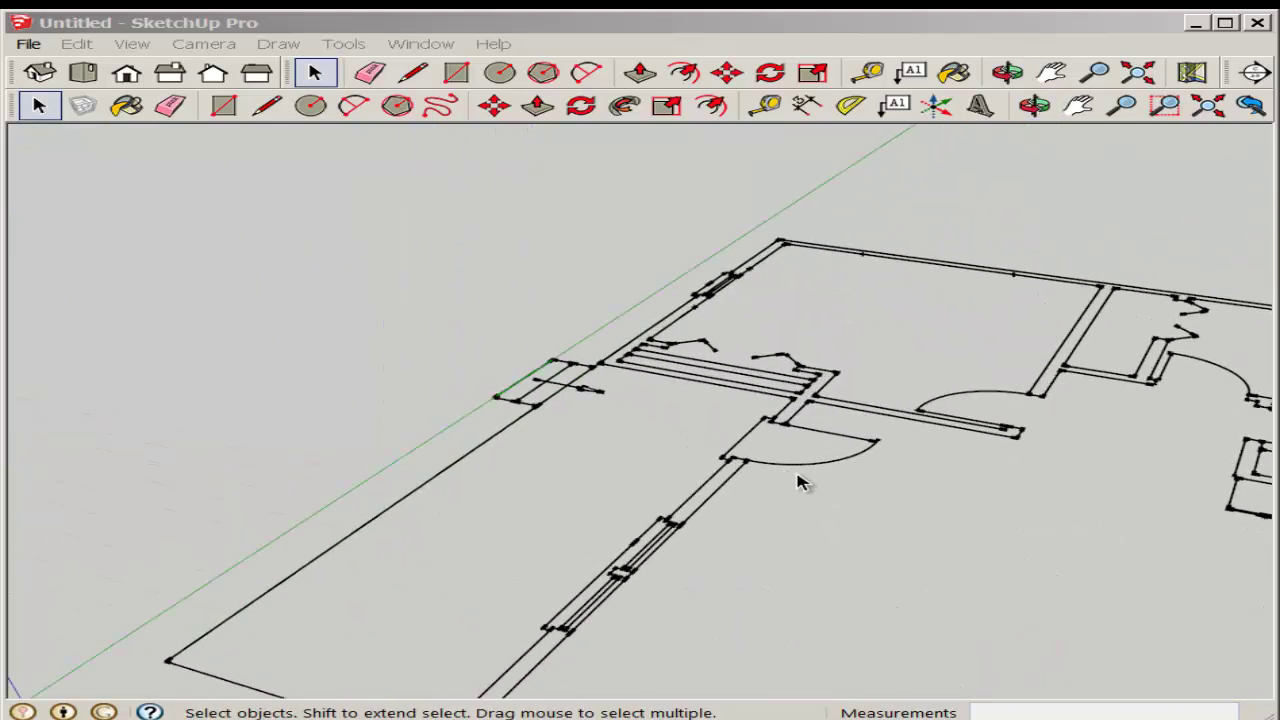
- Measure across the doorway and resize the whole model so it equals 3'
{"action": "left_click", "coordinate": [764, 105]}
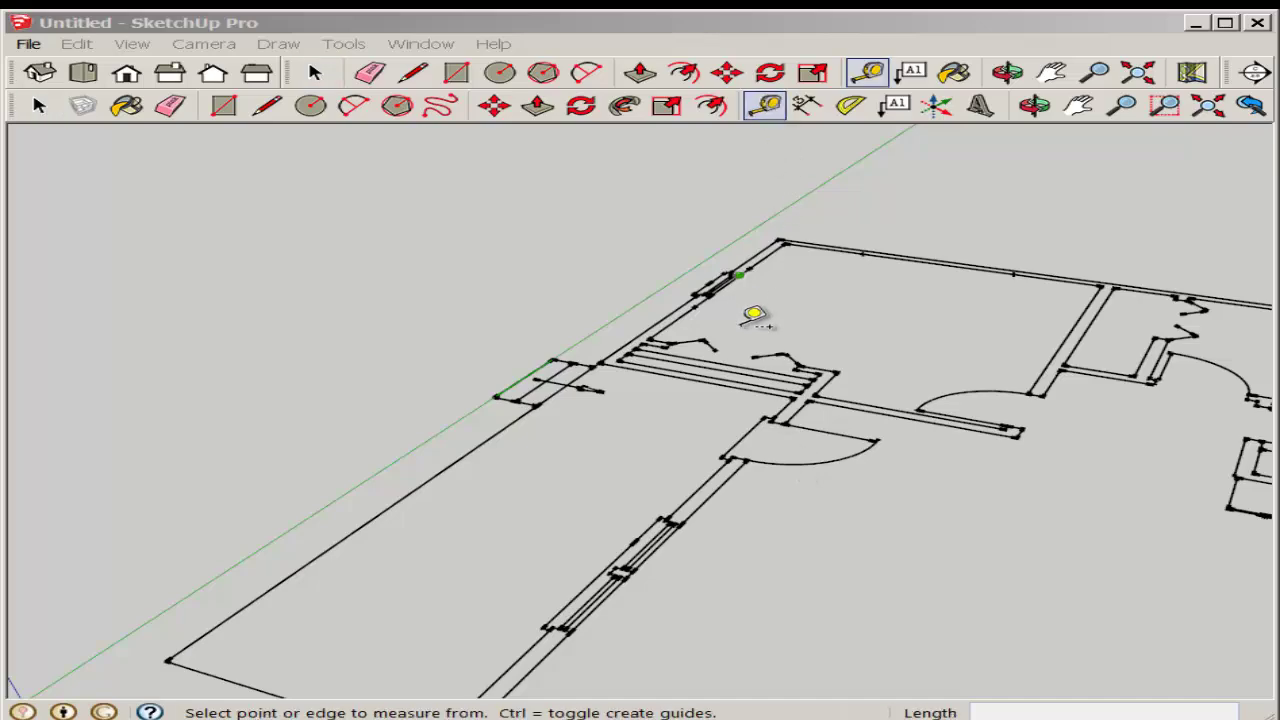
{"action": "left_click", "coordinate": [784, 424]}
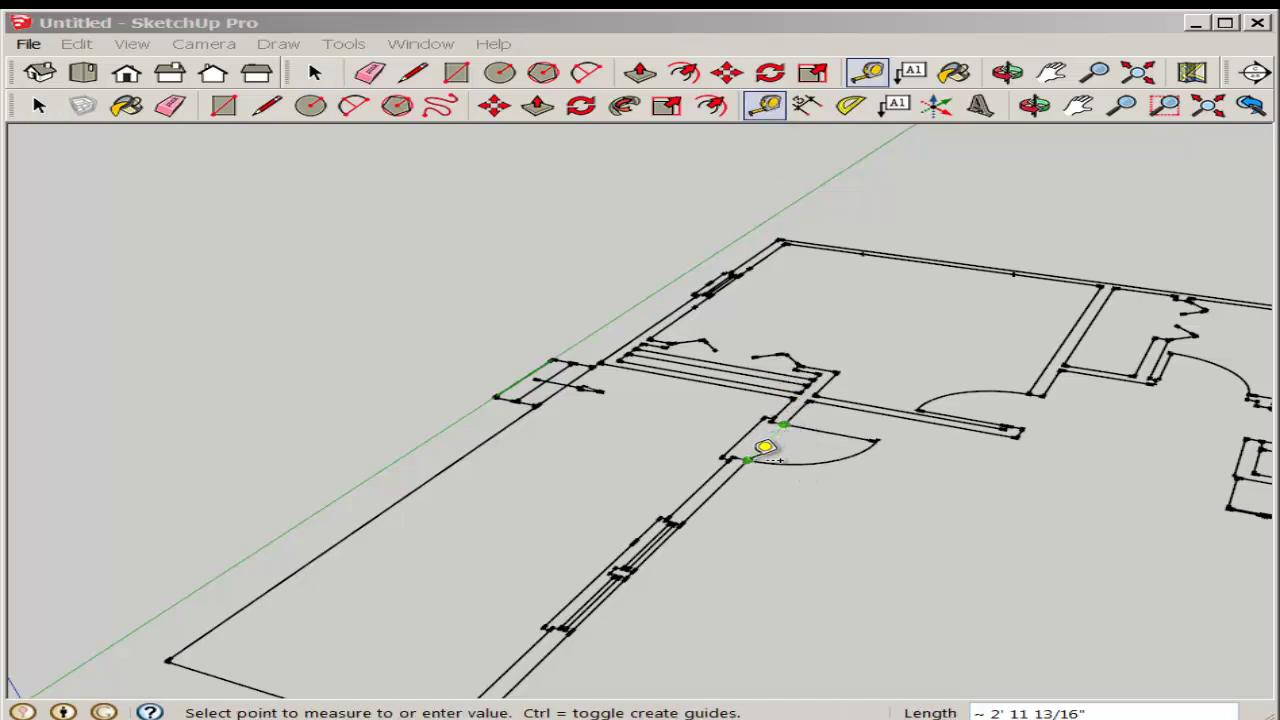
{"action": "left_click", "coordinate": [764, 447]}
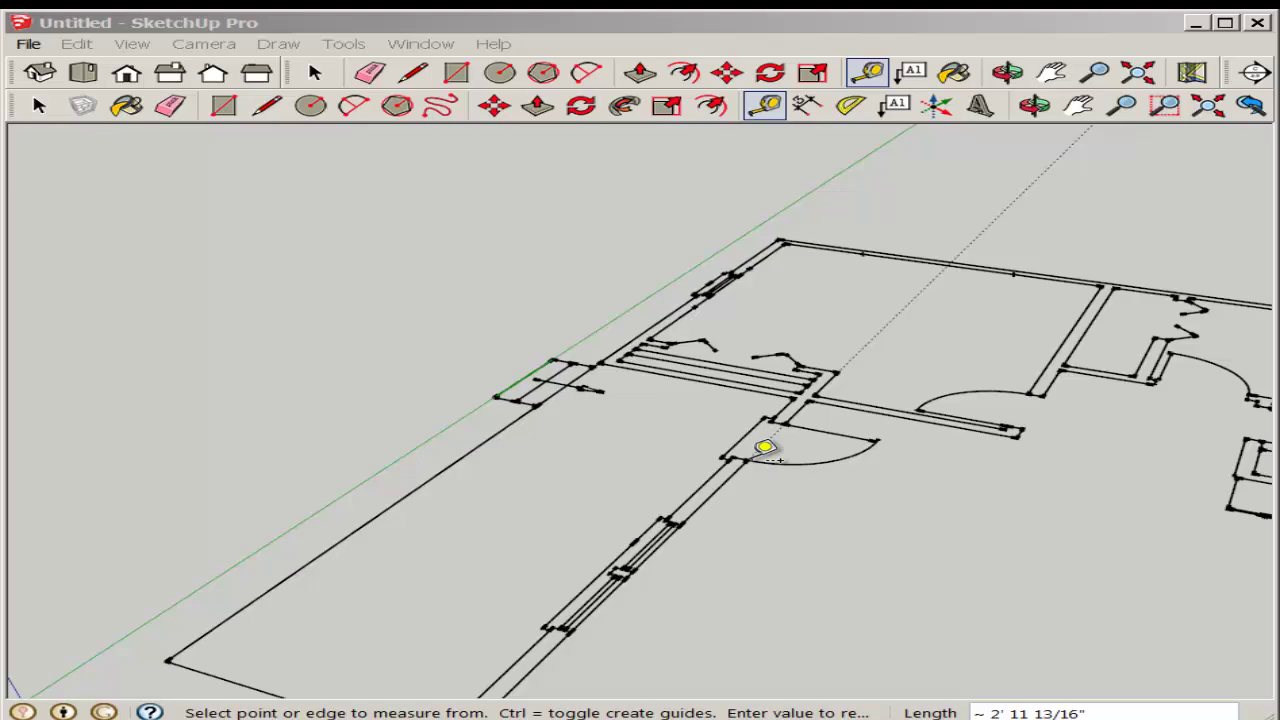
{"action": "type", "text": "3'"}
{"action": "key", "text": "Return"}
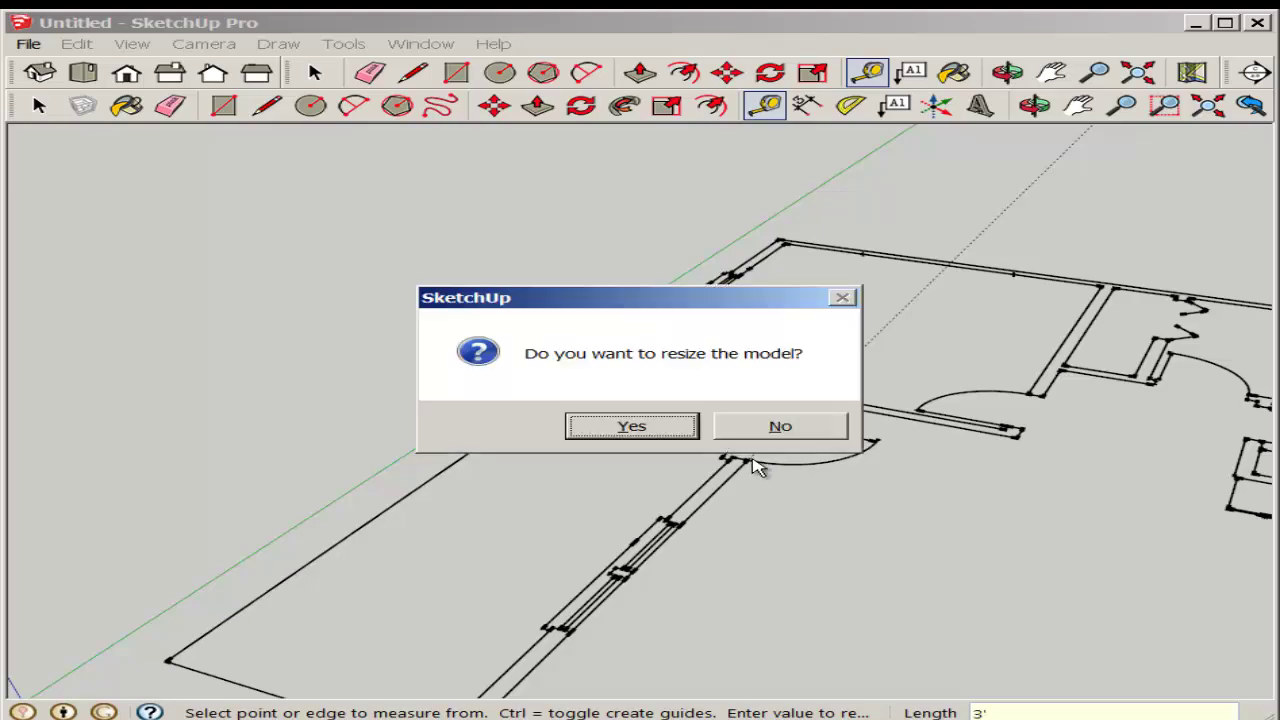
{"action": "key", "text": "Return"}
- Pan and zoom to recentre the rescaled floor plan in the view
{"action": "scroll", "coordinate": [707, 440], "scroll_direction": "down", "scroll_amount": 8}
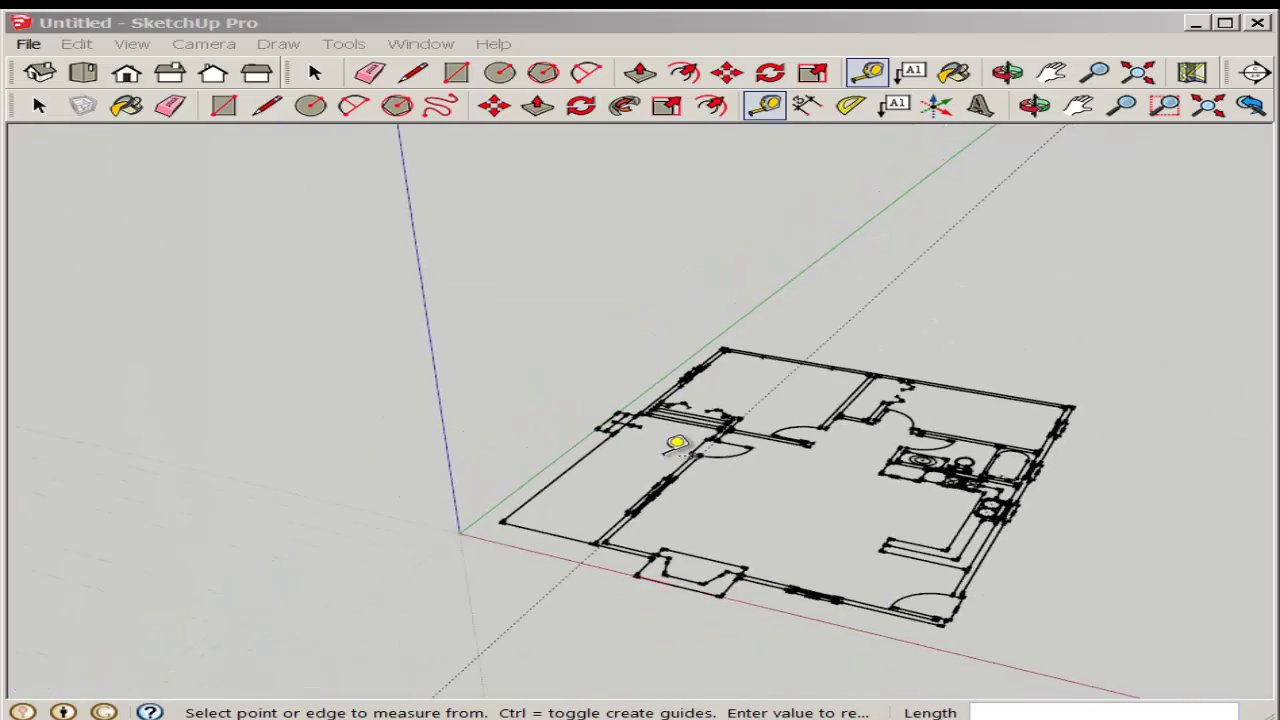
{"action": "left_click", "coordinate": [1078, 105]}
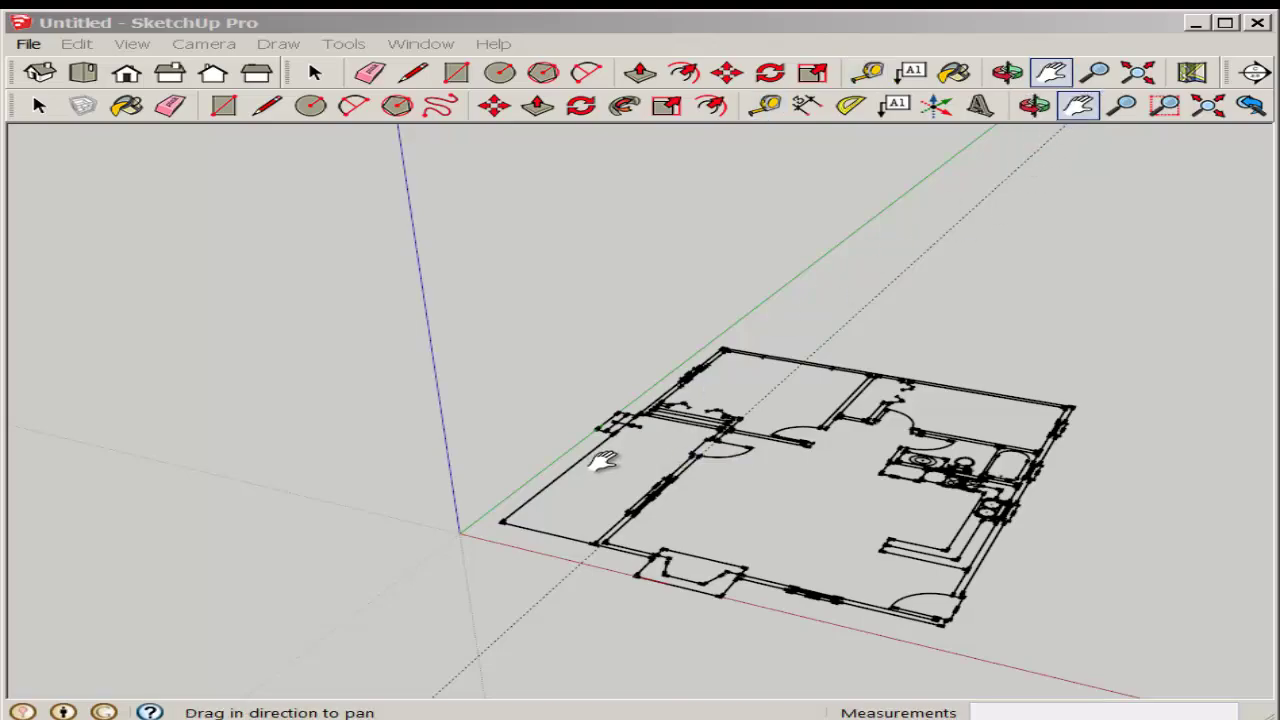
{"action": "left_click_drag", "start_coordinate": [608, 437], "coordinate": [586, 406]}
{"action": "key", "text": "o"}
{"action": "scroll", "coordinate": [607, 455], "scroll_direction": "up", "scroll_amount": 5}
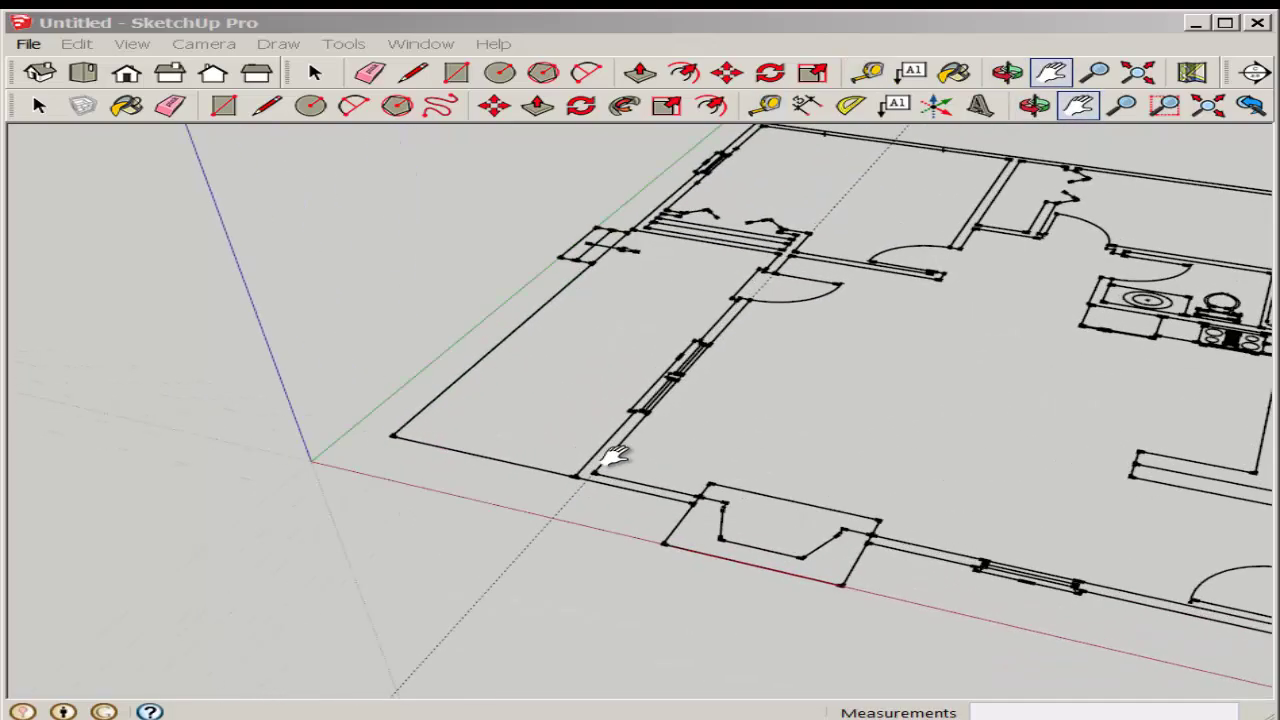
{"action": "scroll", "coordinate": [610, 460], "scroll_direction": "down", "scroll_amount": 2}
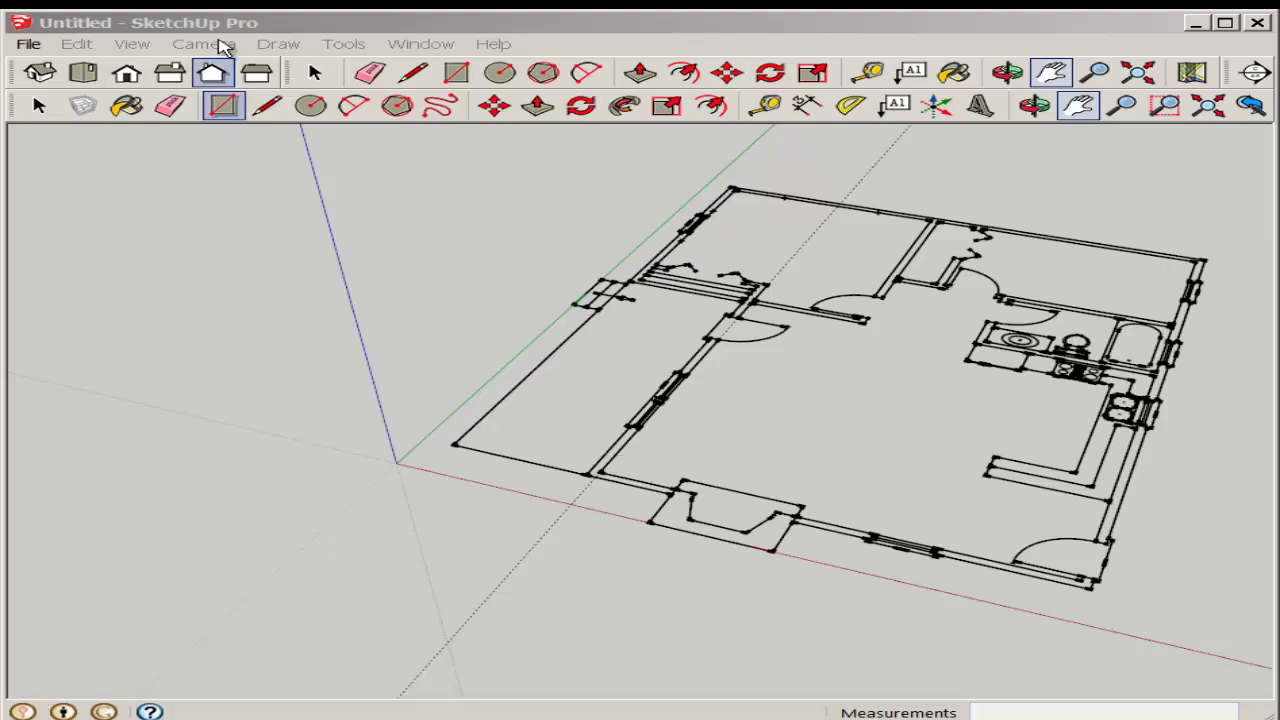
- Trace a line across the wall corner to close a small wall face
{"action": "left_click", "coordinate": [268, 113]}
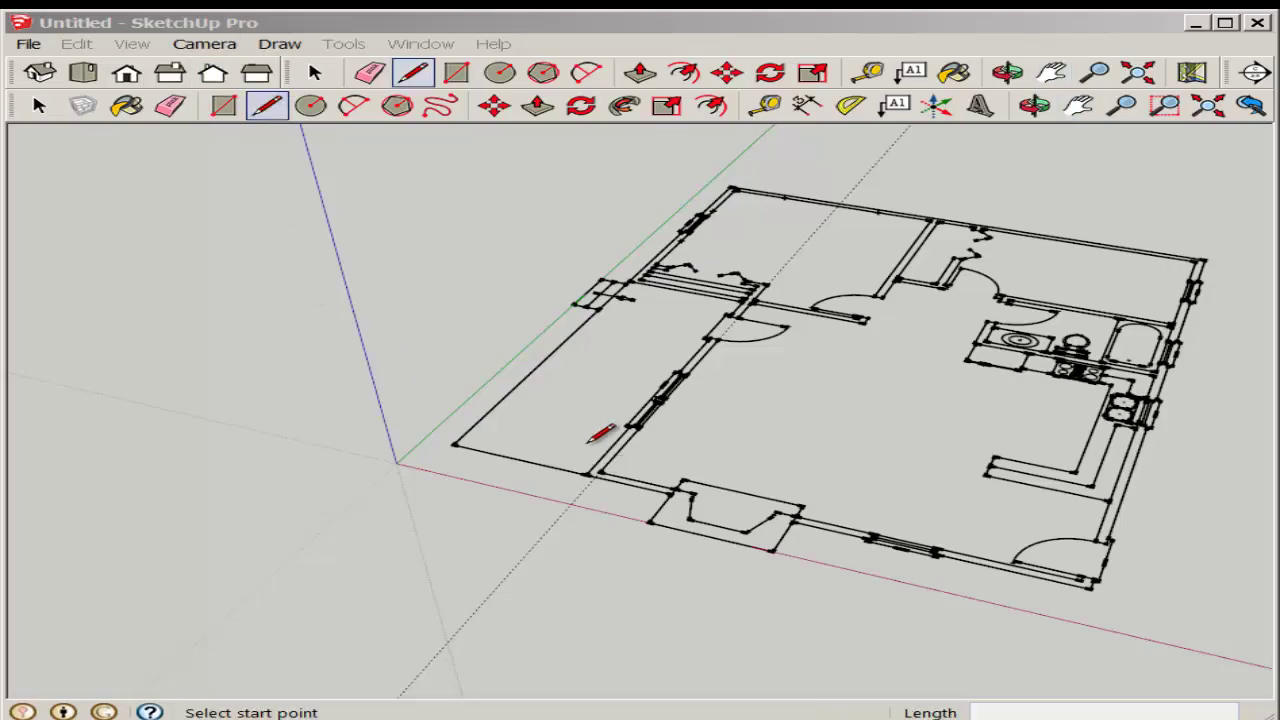
{"action": "scroll", "coordinate": [613, 480], "scroll_direction": "up", "scroll_amount": 2}
{"action": "left_click", "coordinate": [574, 478]}
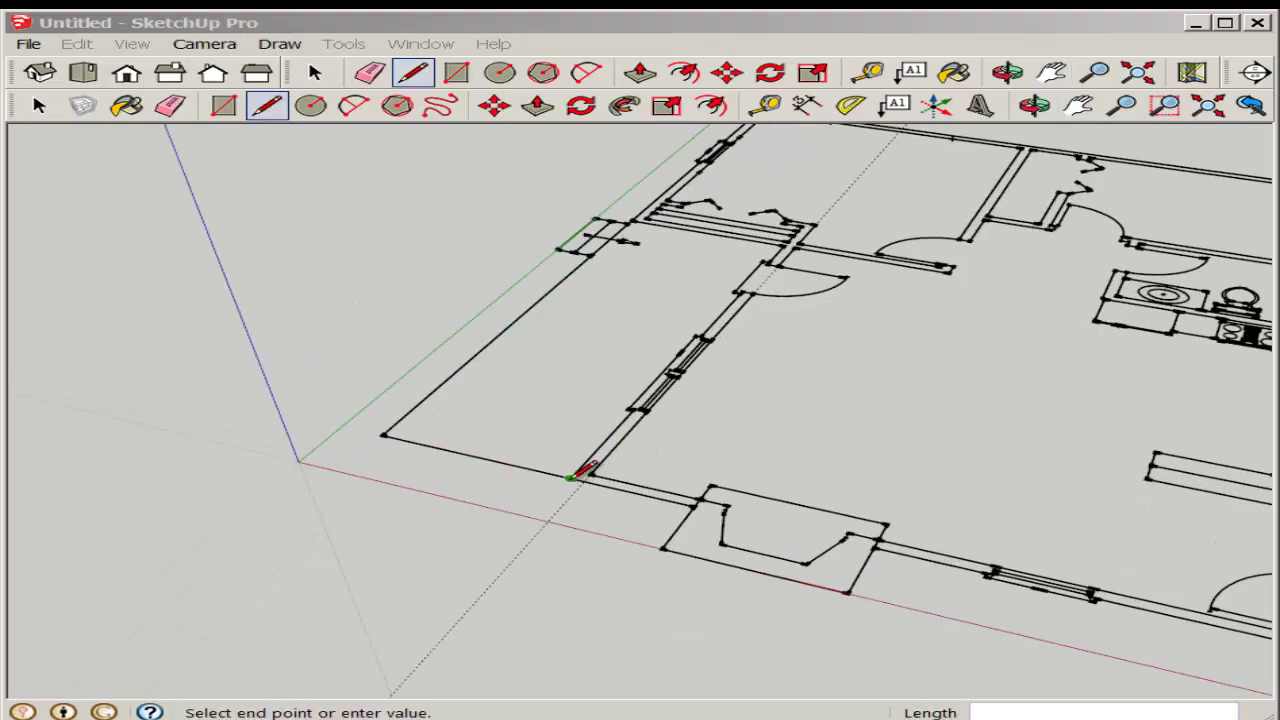
{"action": "left_click", "coordinate": [695, 504]}
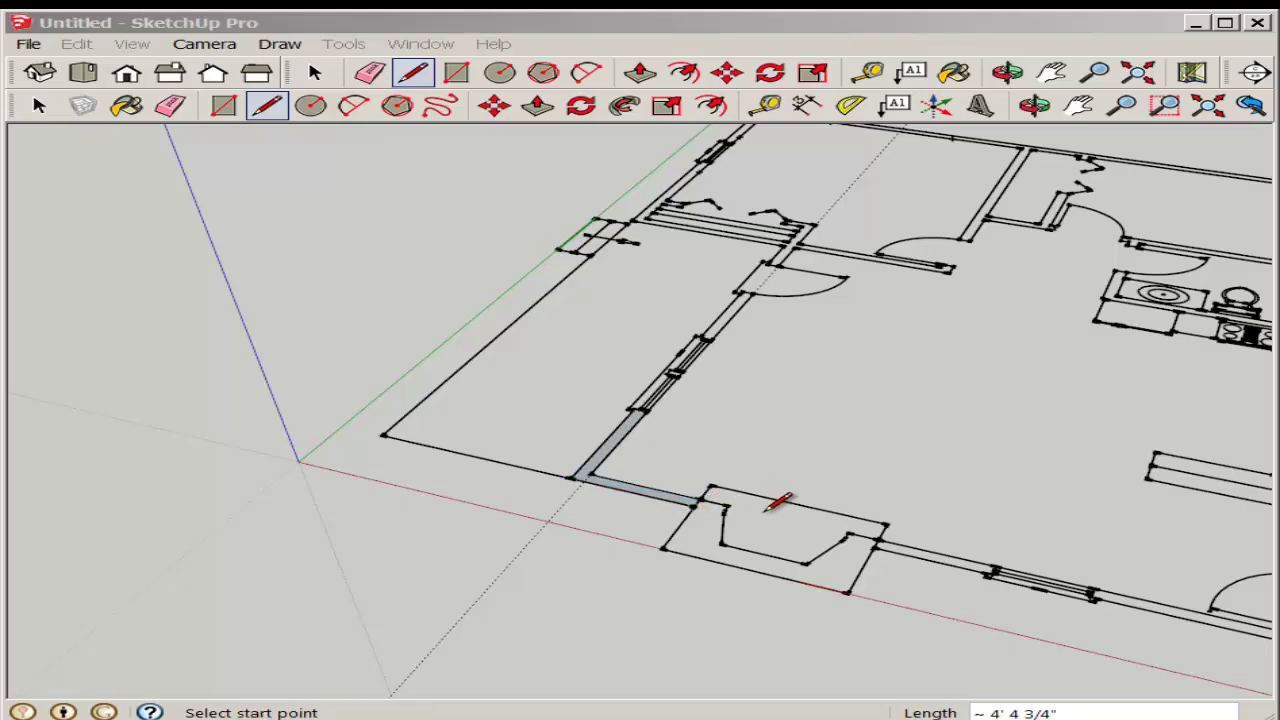
{"action": "scroll", "coordinate": [767, 509], "scroll_direction": "down", "scroll_amount": 2}
- Trace the front wall in two lines, ending at the front corner, to close its sections
{"action": "left_click", "coordinate": [841, 537]}
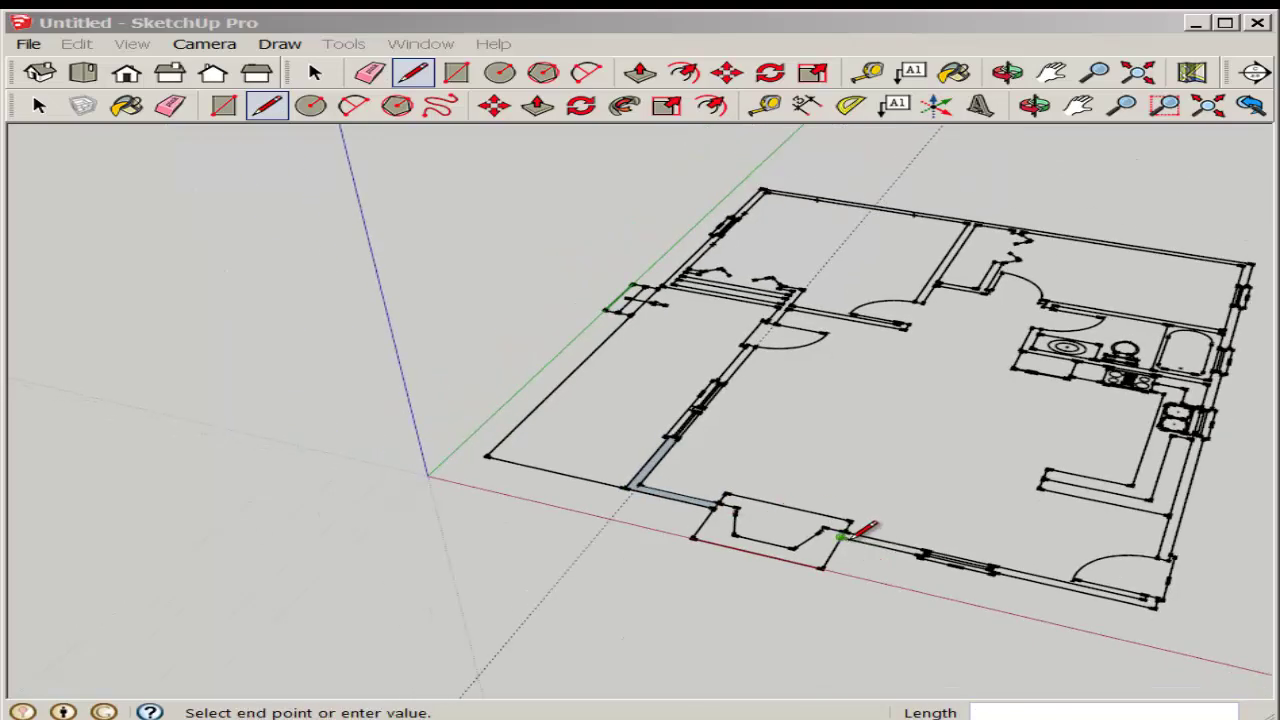
{"action": "left_click", "coordinate": [920, 555]}
{"action": "scroll", "coordinate": [1027, 579], "scroll_direction": "up", "scroll_amount": 2}
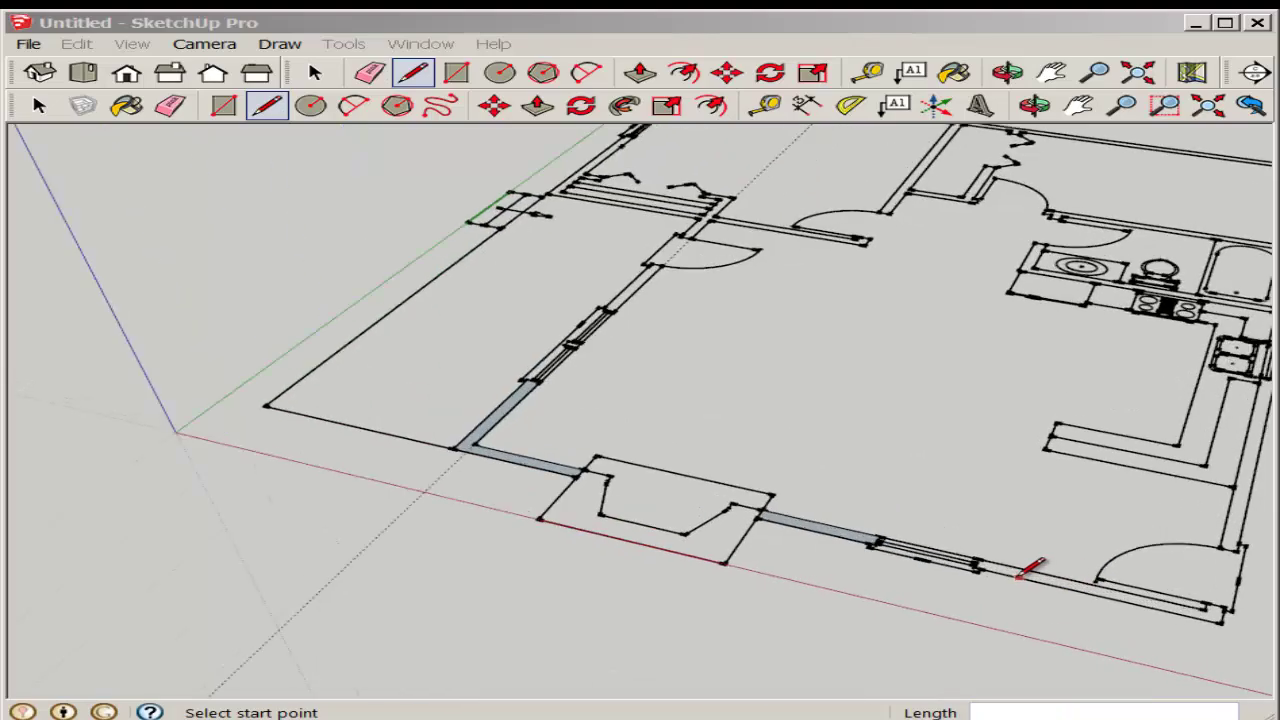
{"action": "left_click", "coordinate": [979, 567]}
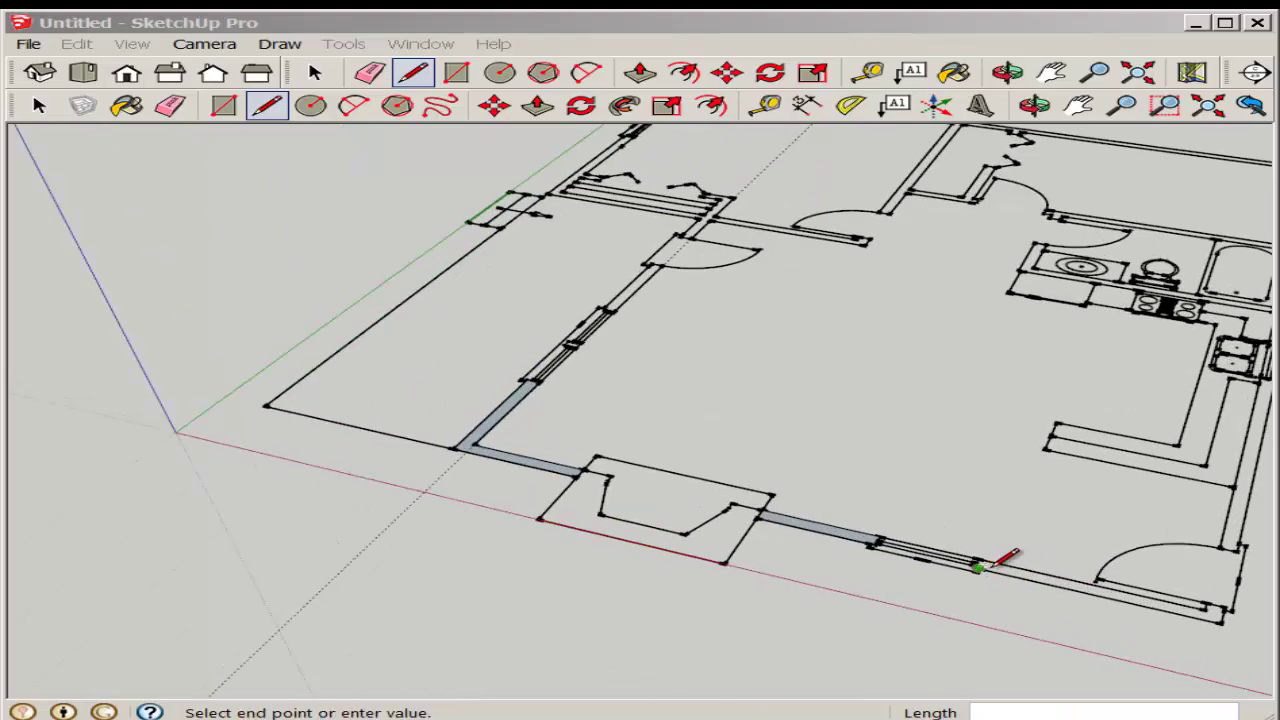
{"action": "left_click", "coordinate": [1221, 621]}
- Turn to the left walls and trace from the door corner to close that wall face
{"action": "mouse_move", "coordinate": [1236, 612]}
{"action": "middle_mouse_down"}
{"action": "mouse_move", "coordinate": [811, 560]}
{"action": "mouse_move", "coordinate": [700, 523]}
{"action": "mouse_move", "coordinate": [603, 630]}
{"action": "middle_mouse_up"}
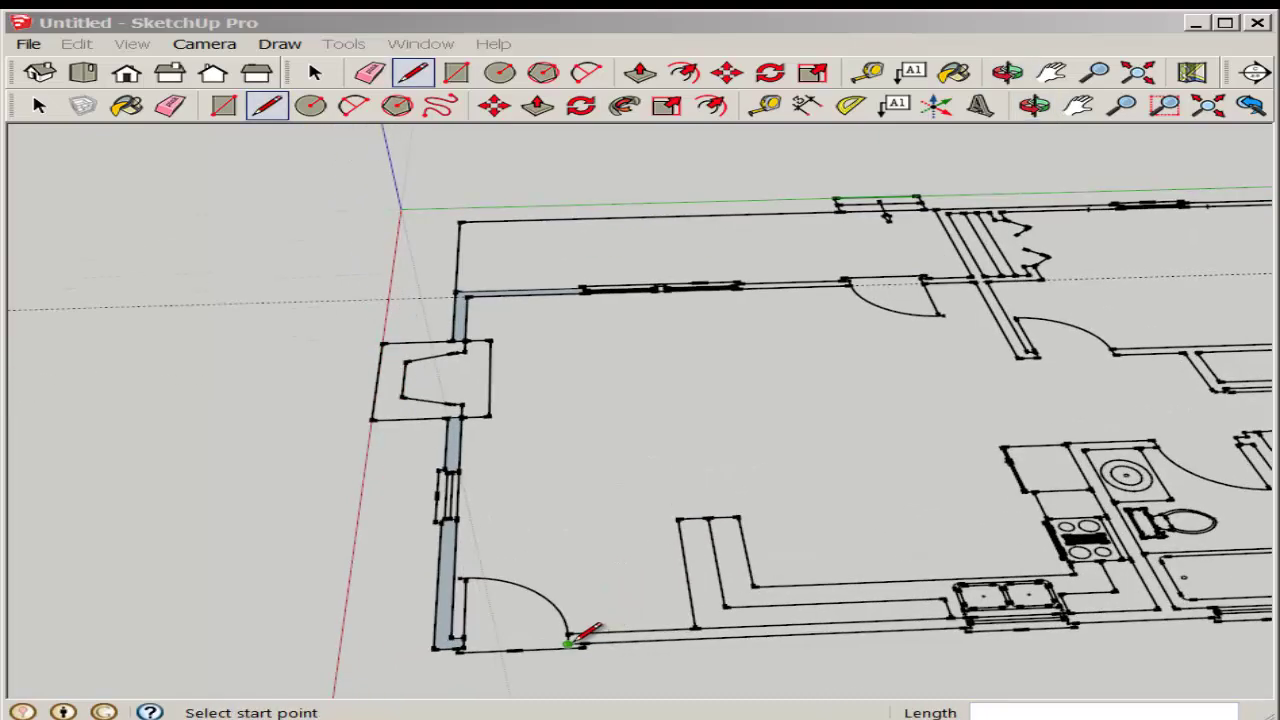
{"action": "left_click", "coordinate": [568, 642]}
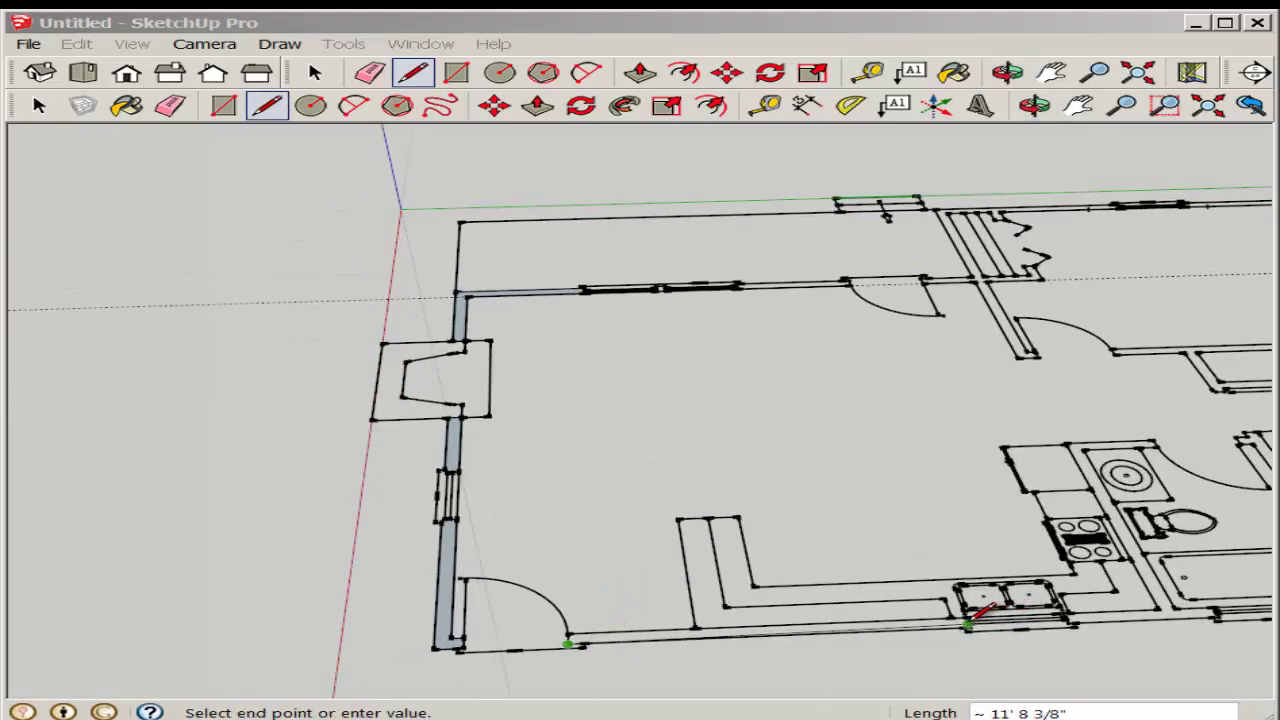
{"action": "scroll", "coordinate": [968, 622], "scroll_direction": "up", "scroll_amount": 3}
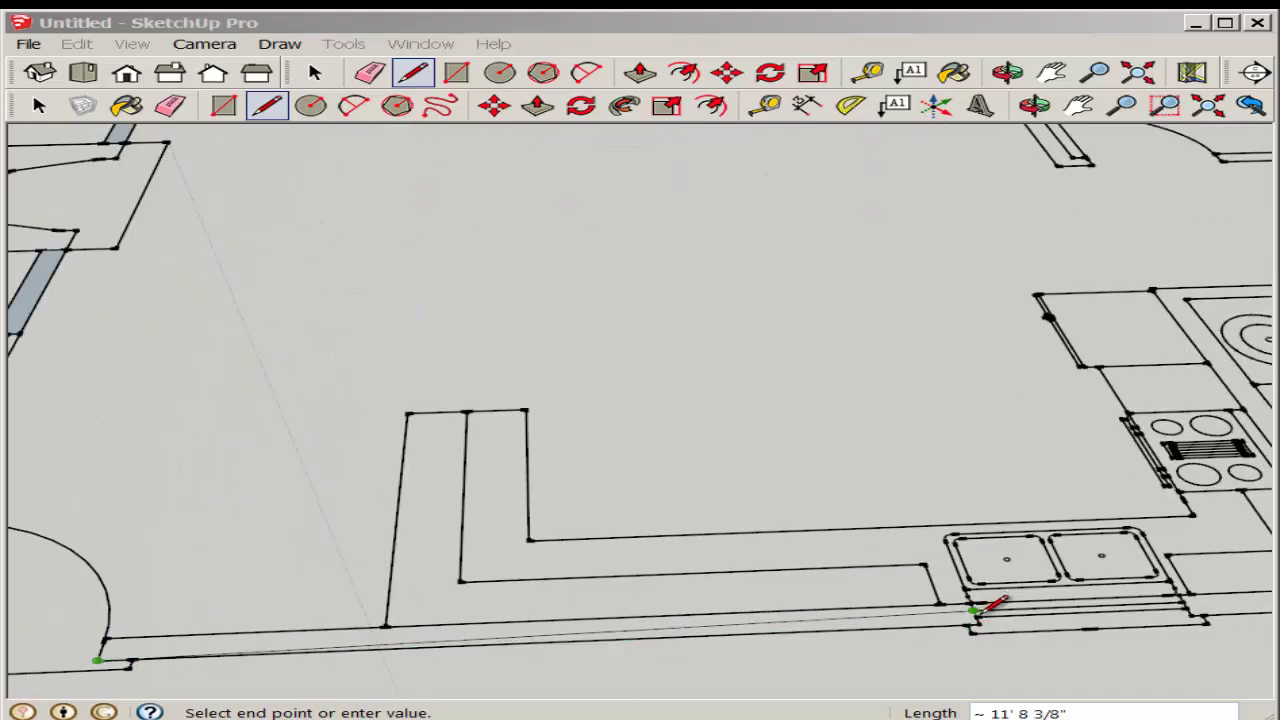
{"action": "left_click", "coordinate": [973, 610]}
{"action": "scroll", "coordinate": [890, 612], "scroll_direction": "down", "scroll_amount": 2}
{"action": "scroll", "coordinate": [893, 610], "scroll_direction": "down", "scroll_amount": 5}
{"action": "scroll", "coordinate": [1040, 605], "scroll_direction": "up", "scroll_amount": 3}
{"action": "scroll", "coordinate": [1031, 611], "scroll_direction": "up", "scroll_amount": 2}
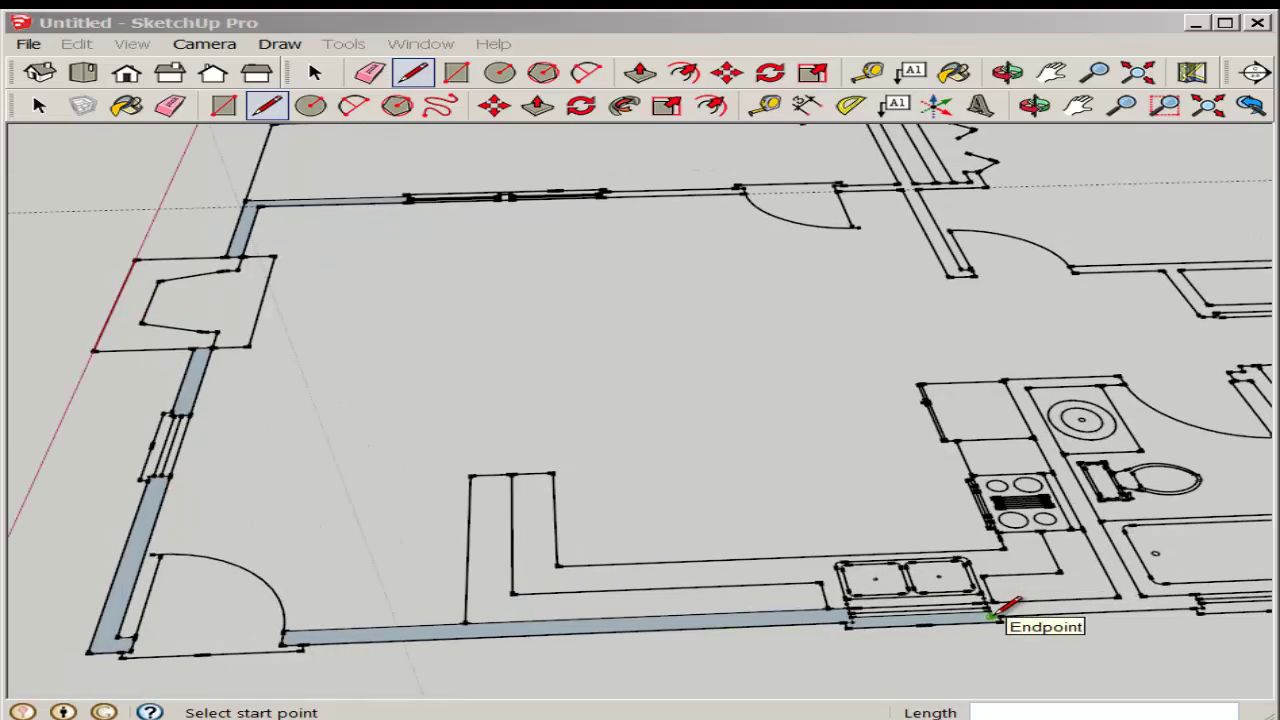
- Trace from the counter wall corner to the right wall corner, closing another face
{"action": "left_click", "coordinate": [996, 615]}
{"action": "left_click", "coordinate": [1200, 605]}
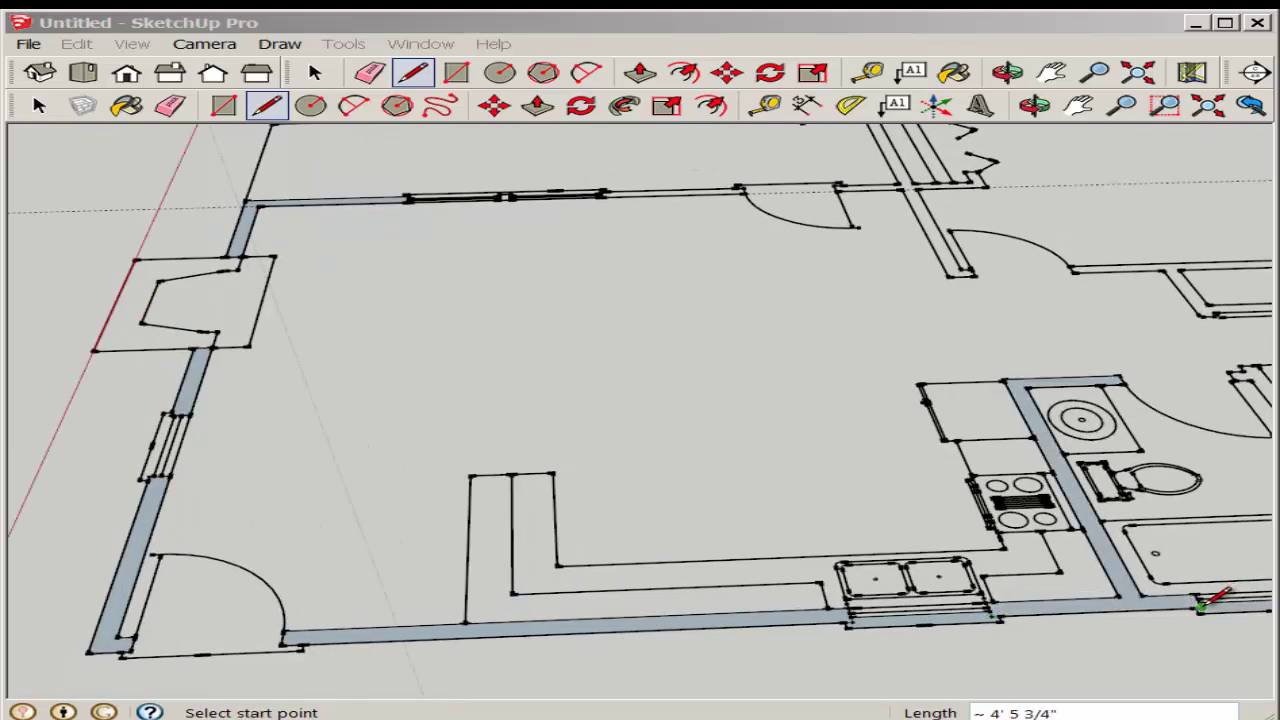
{"action": "scroll", "coordinate": [1040, 612], "scroll_direction": "down", "scroll_amount": 5}
{"action": "scroll", "coordinate": [882, 588], "scroll_direction": "up", "scroll_amount": 3}
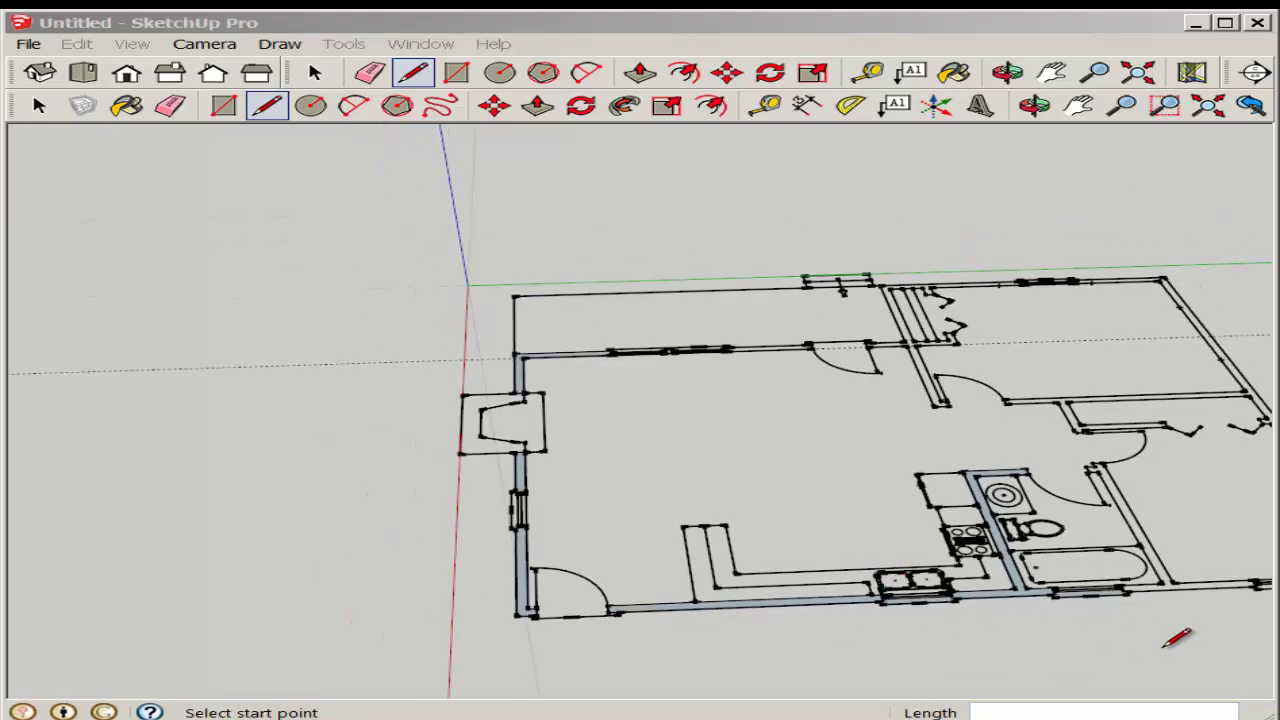
- Bring the bathroom into view and trace below the tub to fill the window sill face
{"action": "left_click", "coordinate": [1078, 105]}
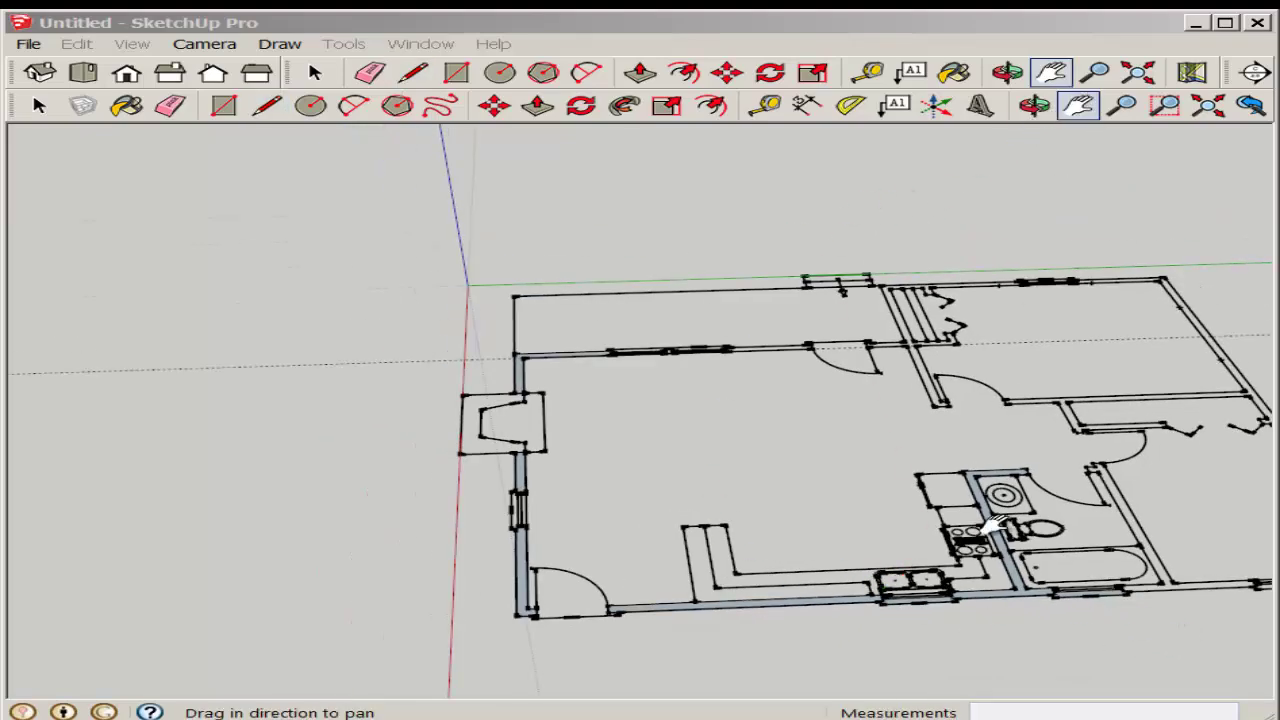
{"action": "left_click_drag", "start_coordinate": [982, 524], "coordinate": [623, 503]}
{"action": "scroll", "coordinate": [810, 585], "scroll_direction": "up", "scroll_amount": 1}
{"action": "scroll", "coordinate": [810, 585], "scroll_direction": "up", "scroll_amount": 1}
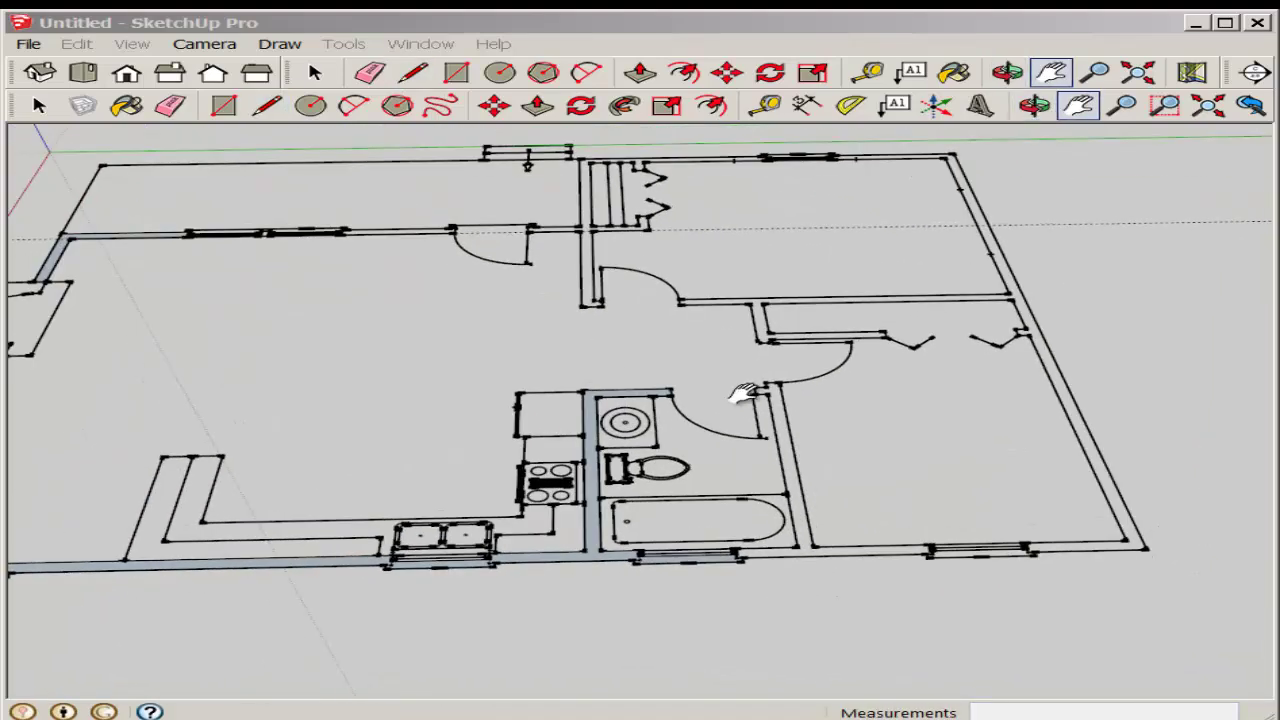
{"action": "left_click", "coordinate": [266, 105]}
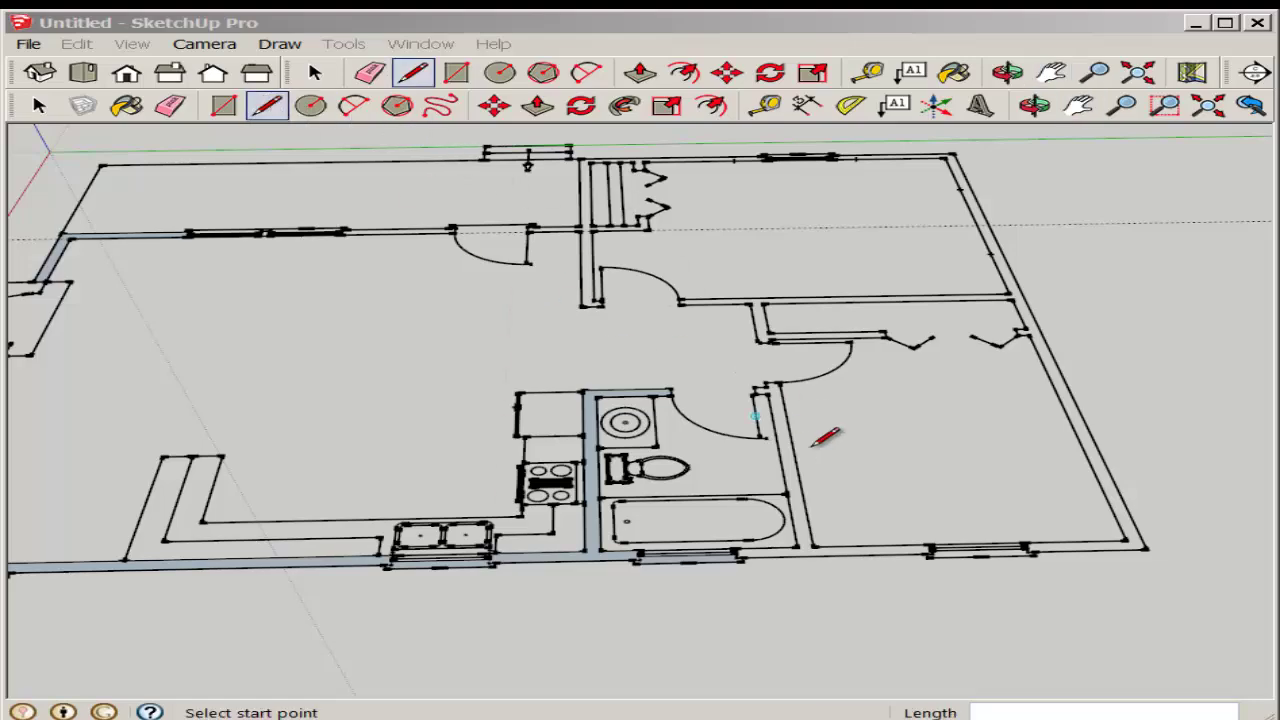
{"action": "scroll", "coordinate": [756, 536], "scroll_direction": "up", "scroll_amount": 1}
{"action": "scroll", "coordinate": [752, 538], "scroll_direction": "up", "scroll_amount": 1}
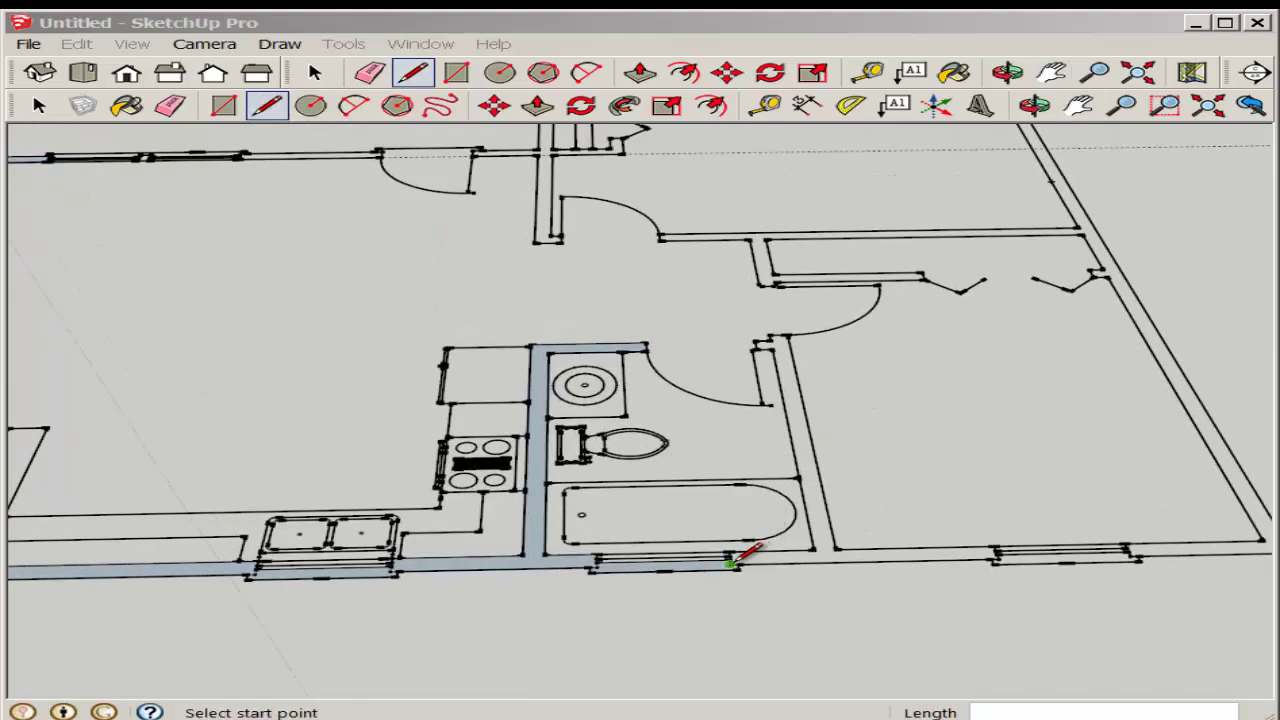
{"action": "left_click", "coordinate": [732, 564]}
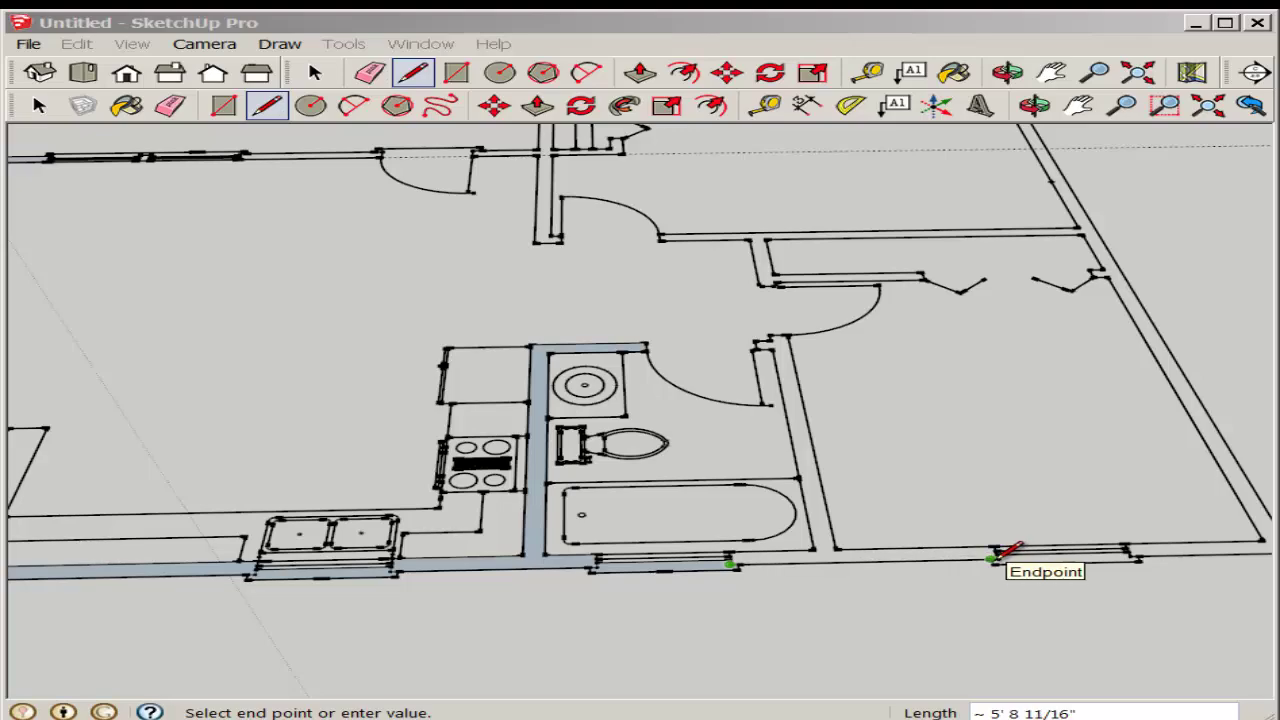
{"action": "left_click", "coordinate": [996, 557]}
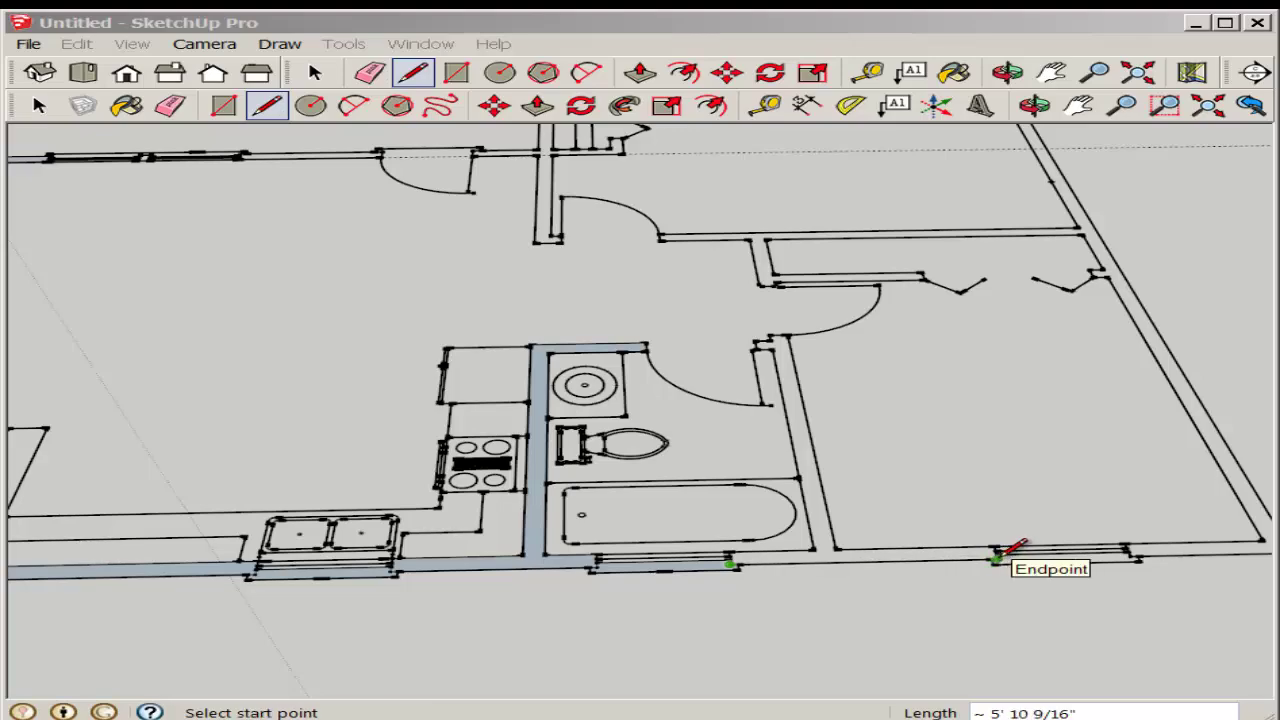
- Fill the tub area and draw edges between the partition's upper and lower wall endpoints
{"action": "scroll", "coordinate": [797, 565], "scroll_direction": "up", "scroll_amount": 1}
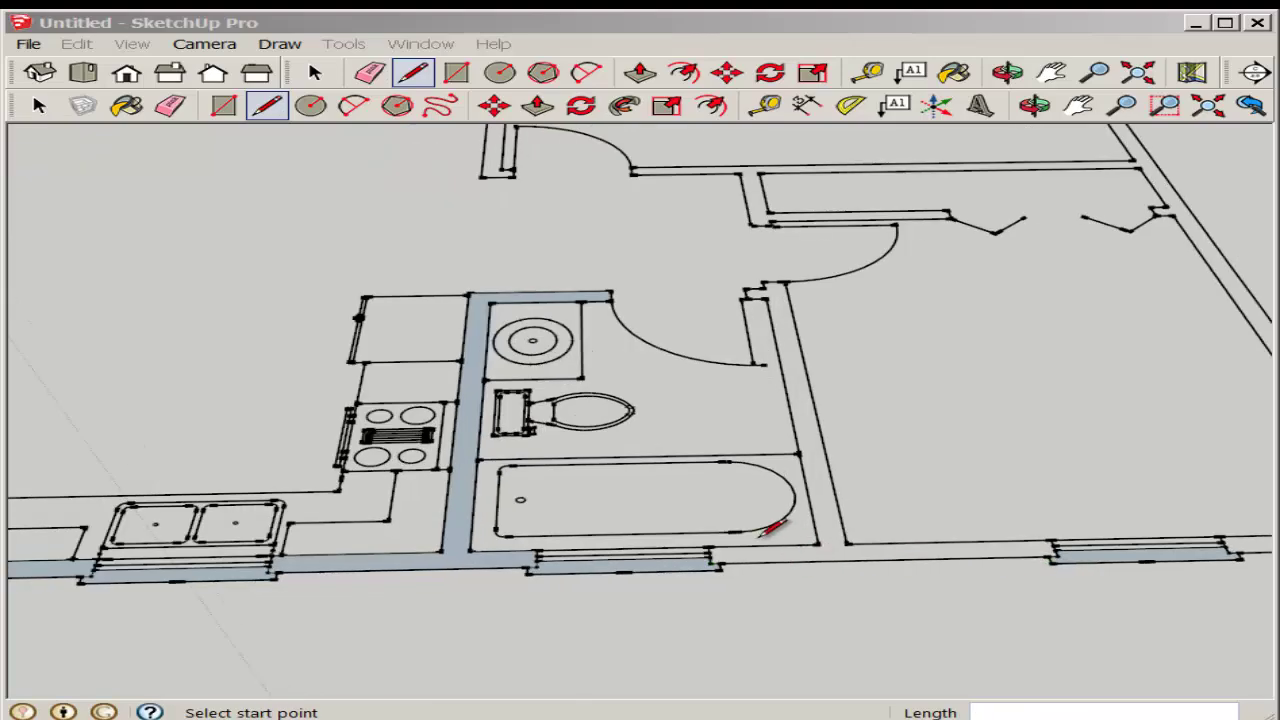
{"action": "left_click", "coordinate": [709, 547]}
{"action": "left_click", "coordinate": [1051, 544]}
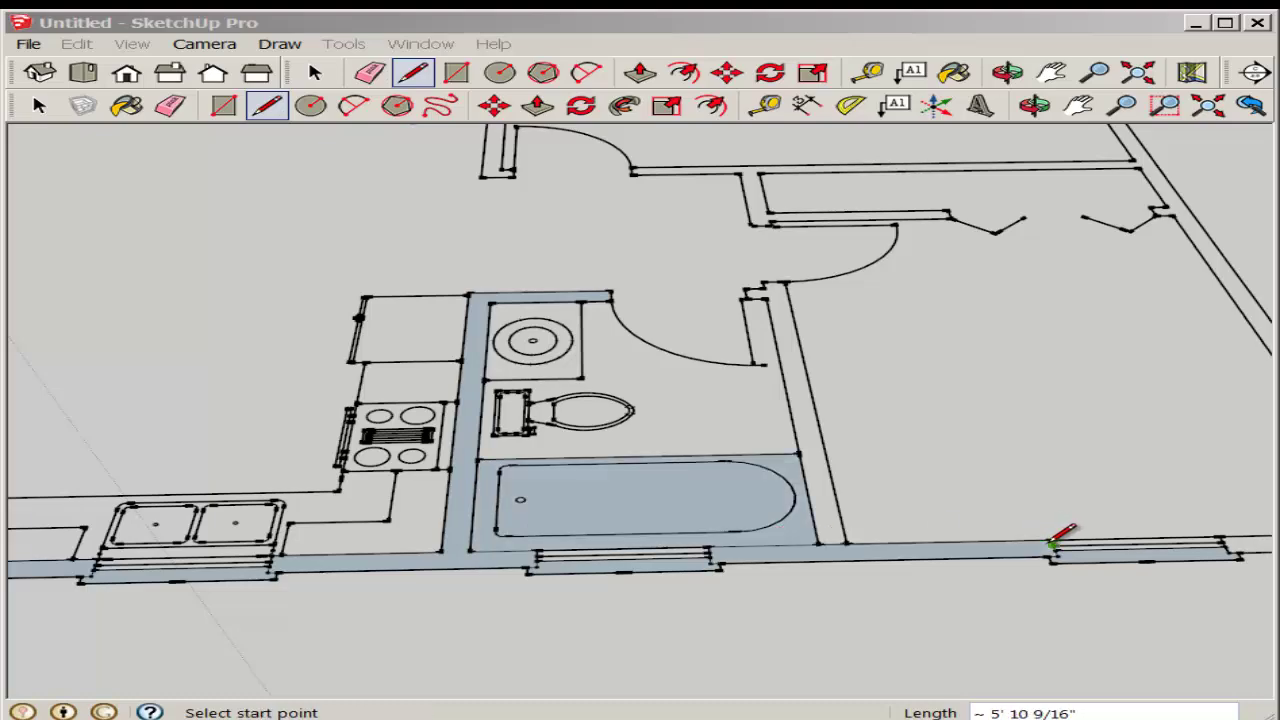
{"action": "left_click", "coordinate": [785, 282]}
{"action": "left_click", "coordinate": [845, 543]}
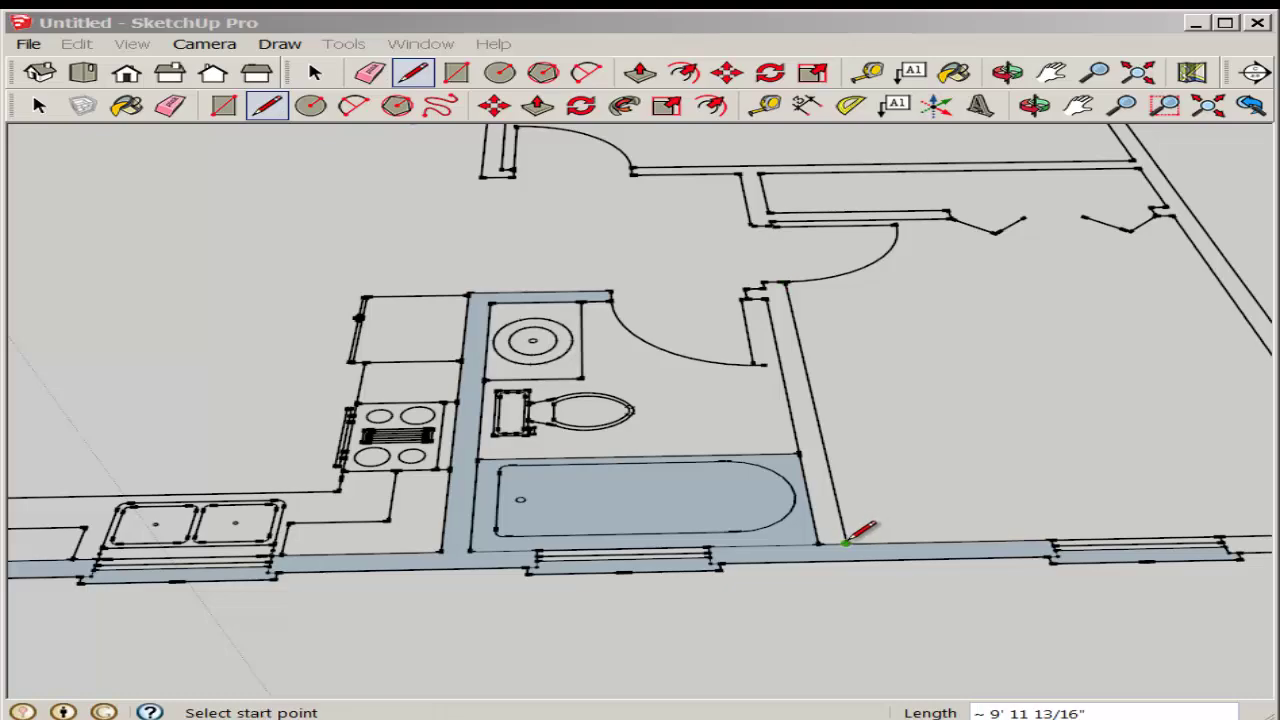
{"action": "left_click", "coordinate": [817, 544]}
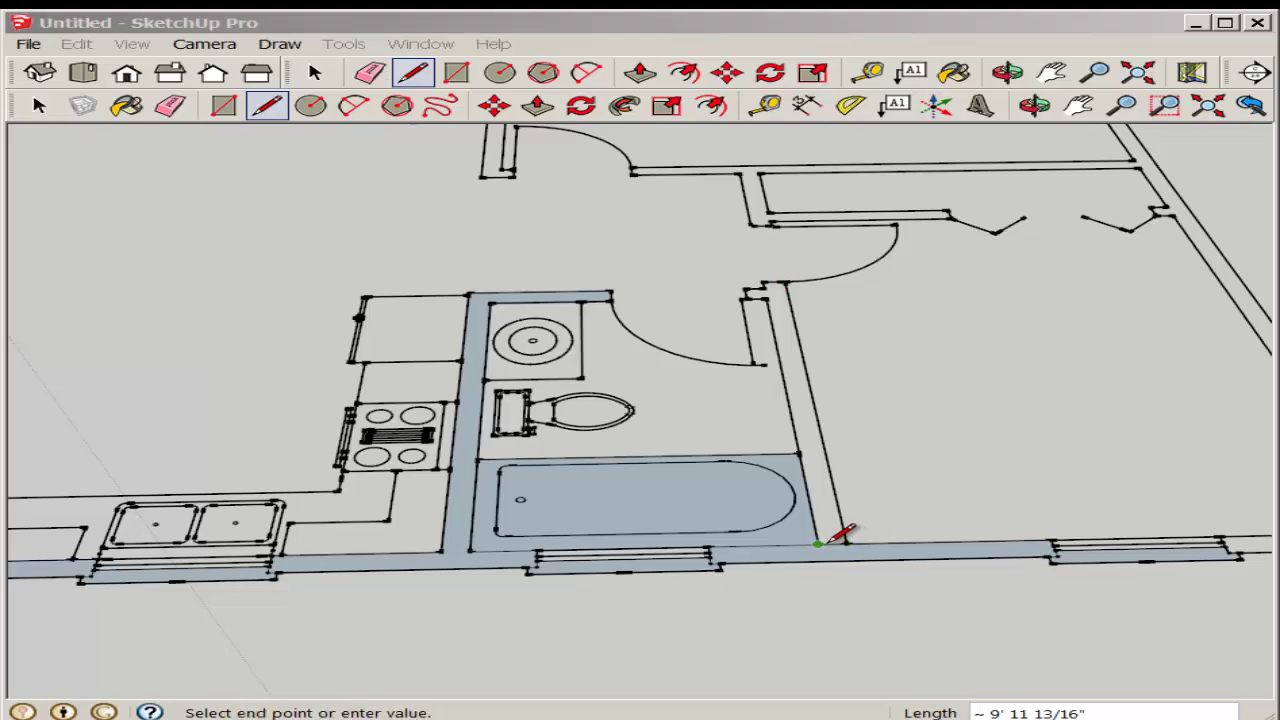
{"action": "left_click", "coordinate": [768, 285]}
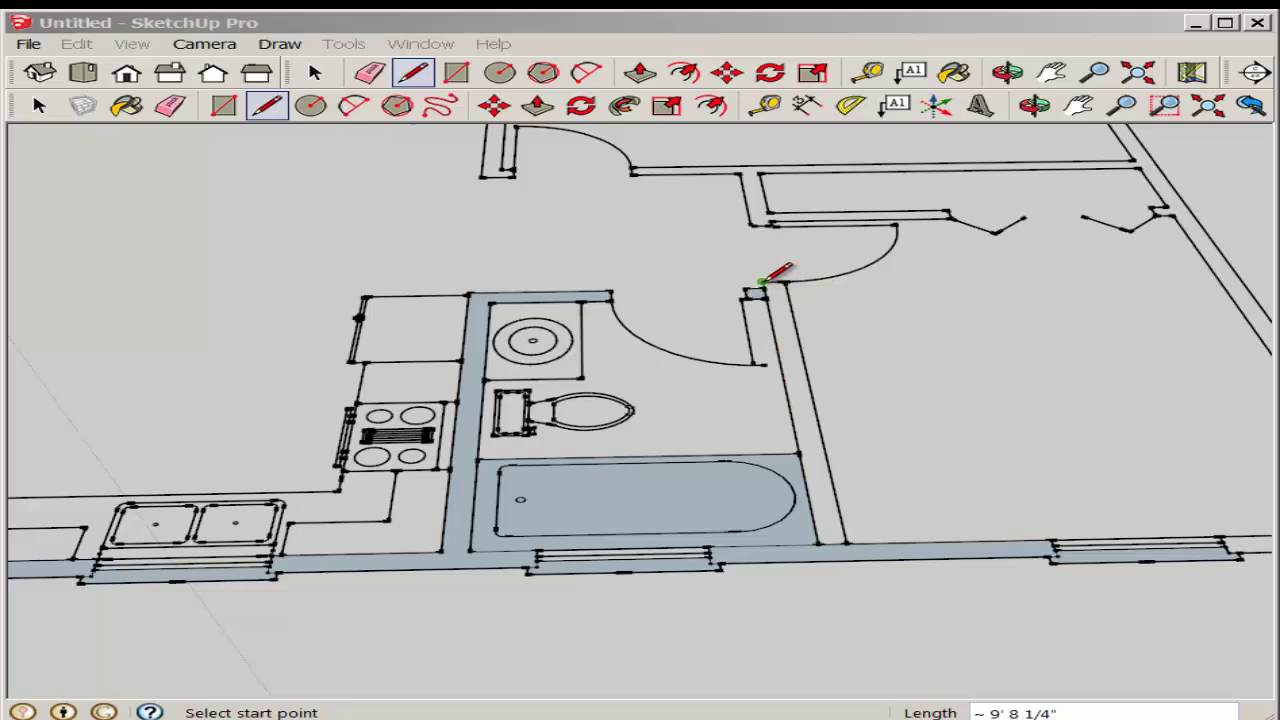
- Add more upper-to-lower partition edges and join the adjacent top endpoints with a short line
{"action": "left_click", "coordinate": [762, 282]}
{"action": "left_click", "coordinate": [820, 542]}
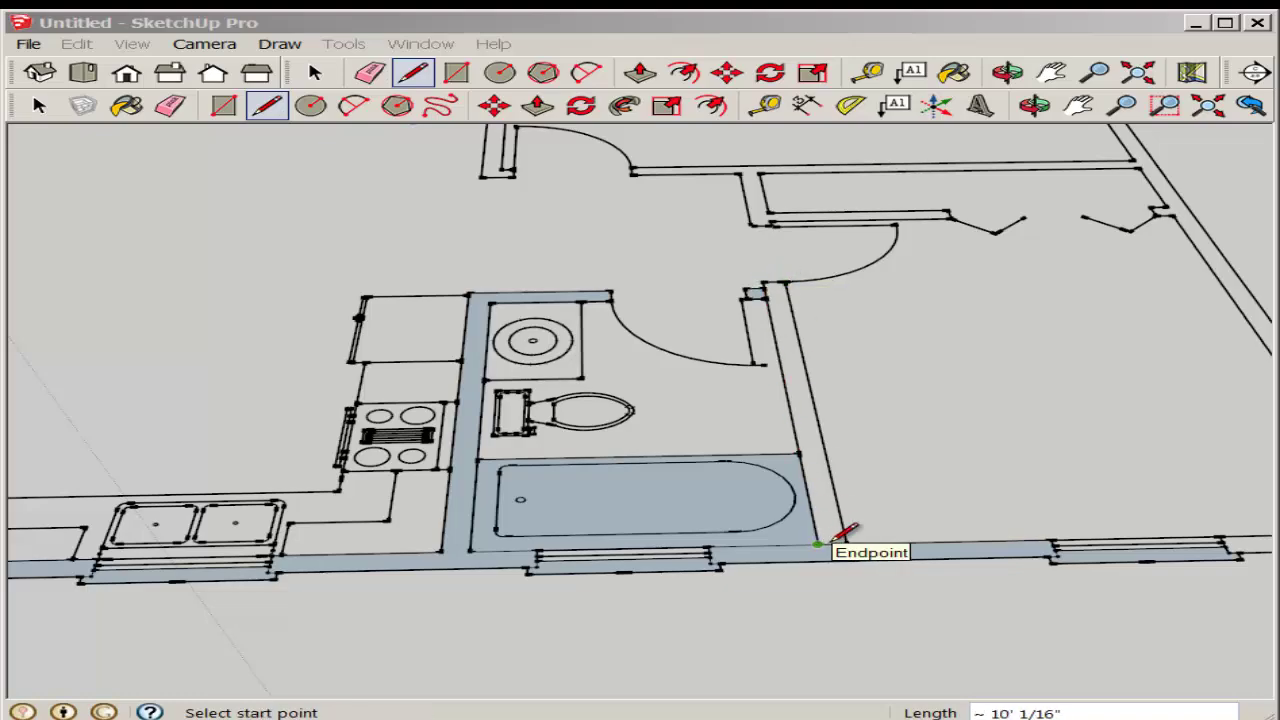
{"action": "left_click", "coordinate": [846, 543]}
{"action": "left_click", "coordinate": [781, 282]}
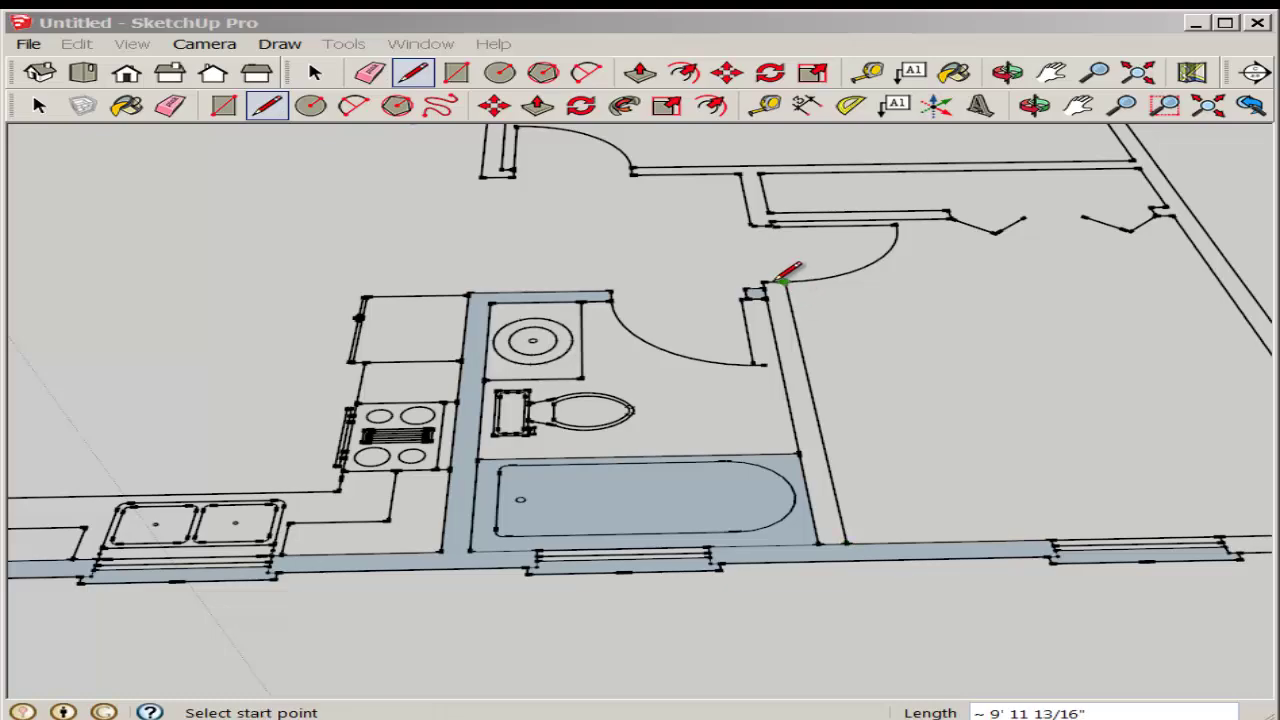
{"action": "left_click", "coordinate": [781, 282]}
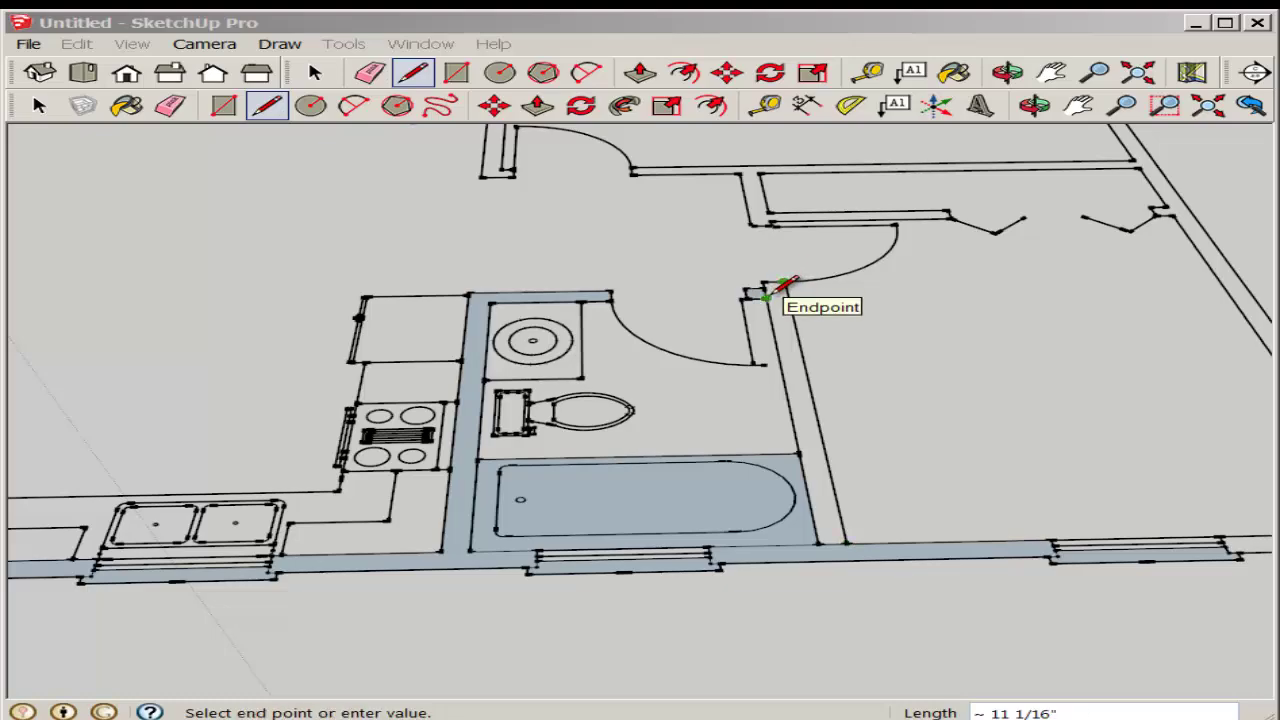
{"action": "left_click", "coordinate": [764, 283]}
{"action": "scroll", "coordinate": [797, 335], "scroll_direction": "up", "scroll_amount": 2}
- Trace the right wall from top to bottom and at the tub corner, shading each section
{"action": "left_click", "coordinate": [780, 263]}
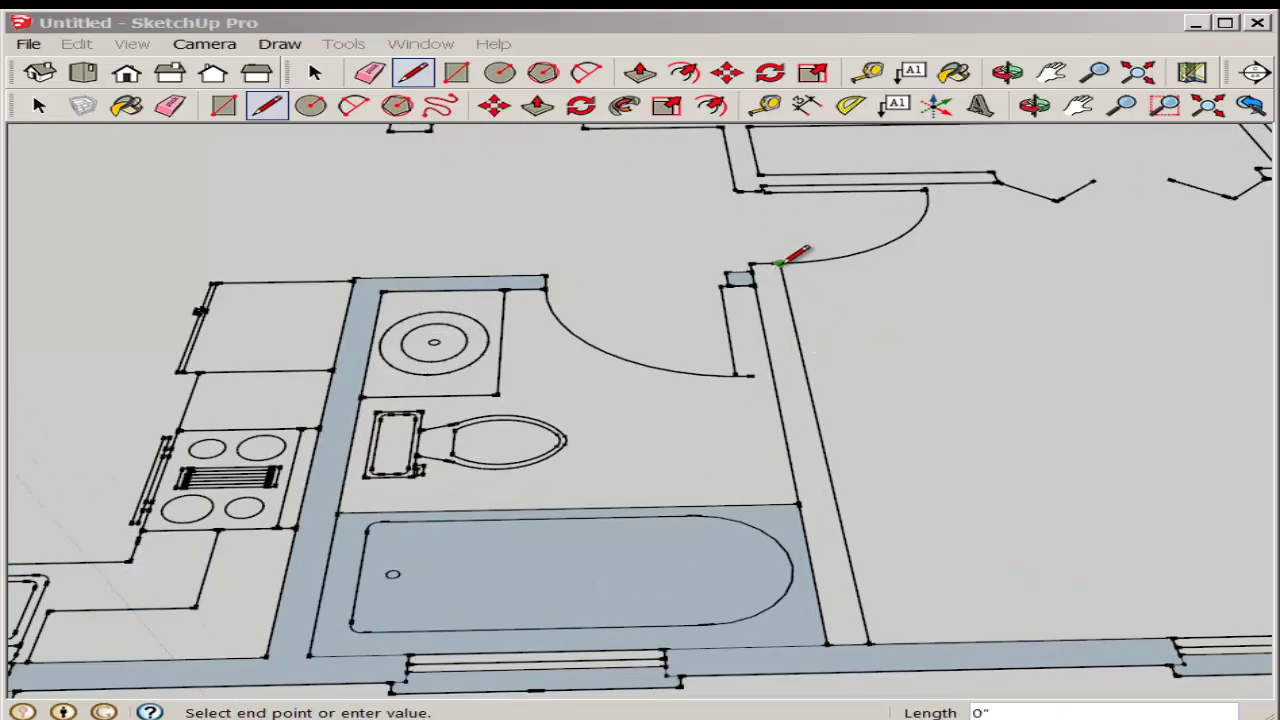
{"action": "left_click", "coordinate": [868, 643]}
{"action": "left_click", "coordinate": [828, 644]}
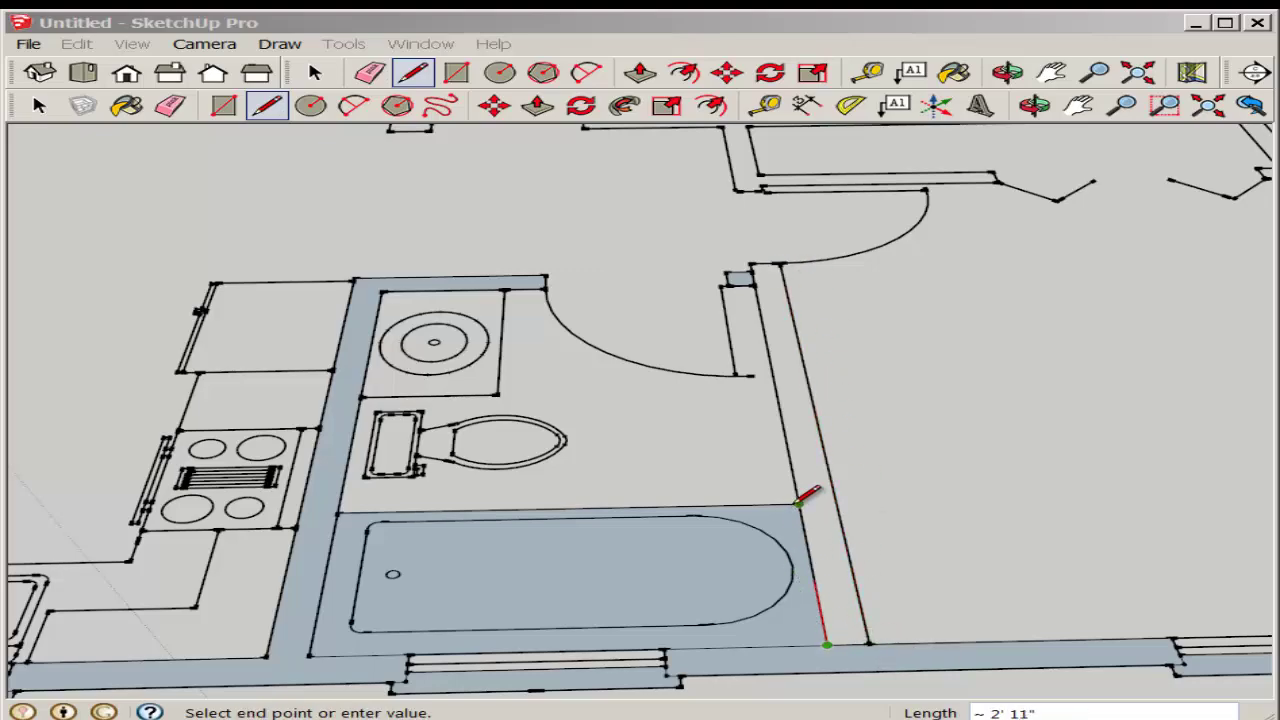
{"action": "left_click", "coordinate": [821, 505]}
{"action": "left_click", "coordinate": [834, 503]}
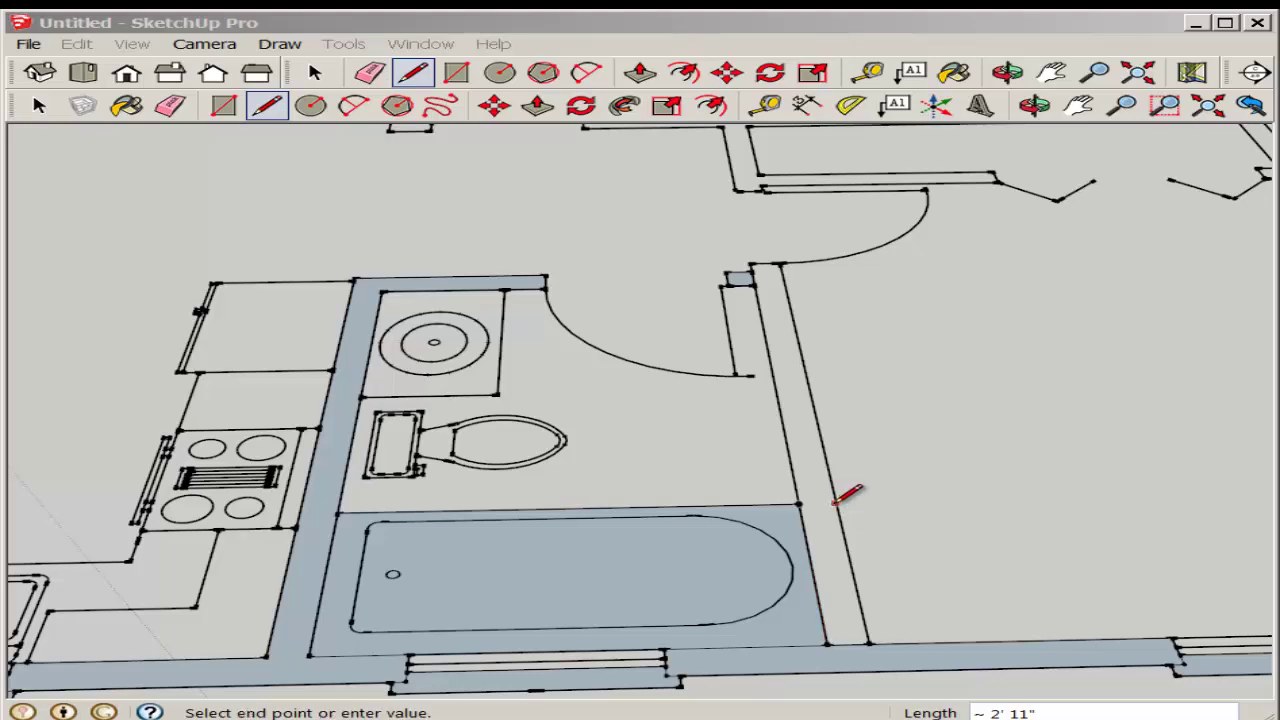
{"action": "left_click", "coordinate": [798, 504]}
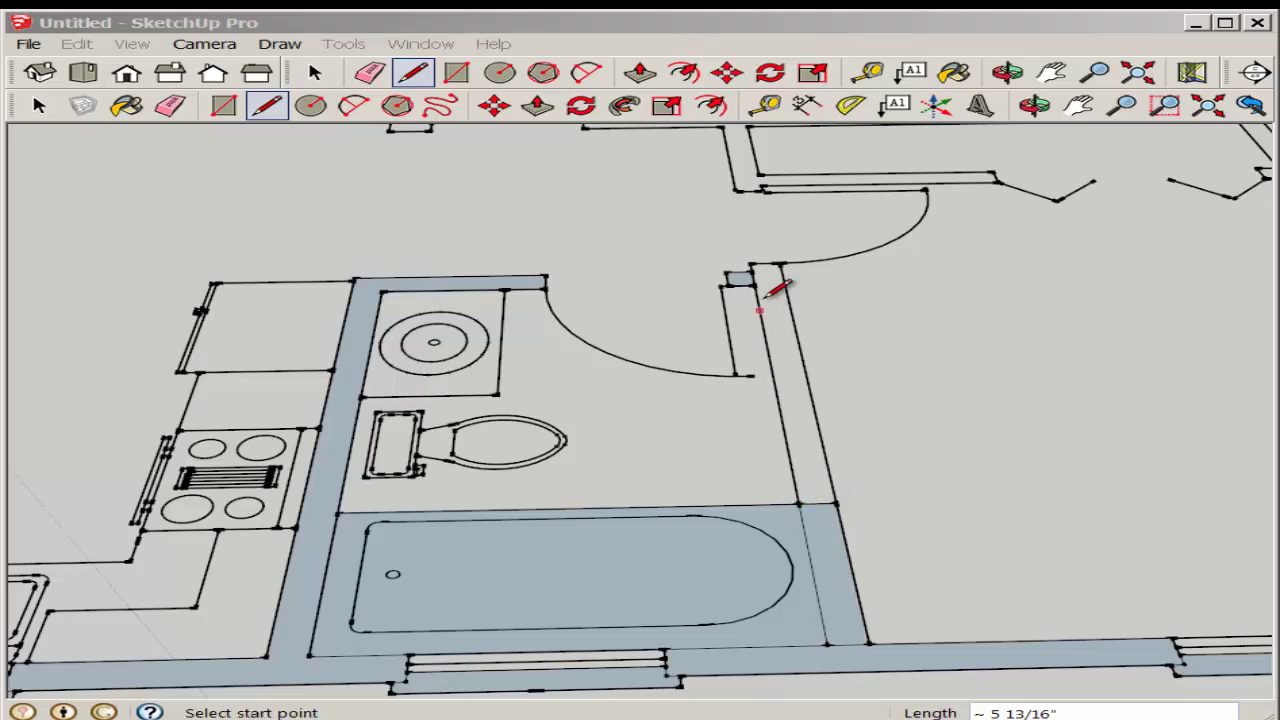
{"action": "left_click", "coordinate": [790, 330]}
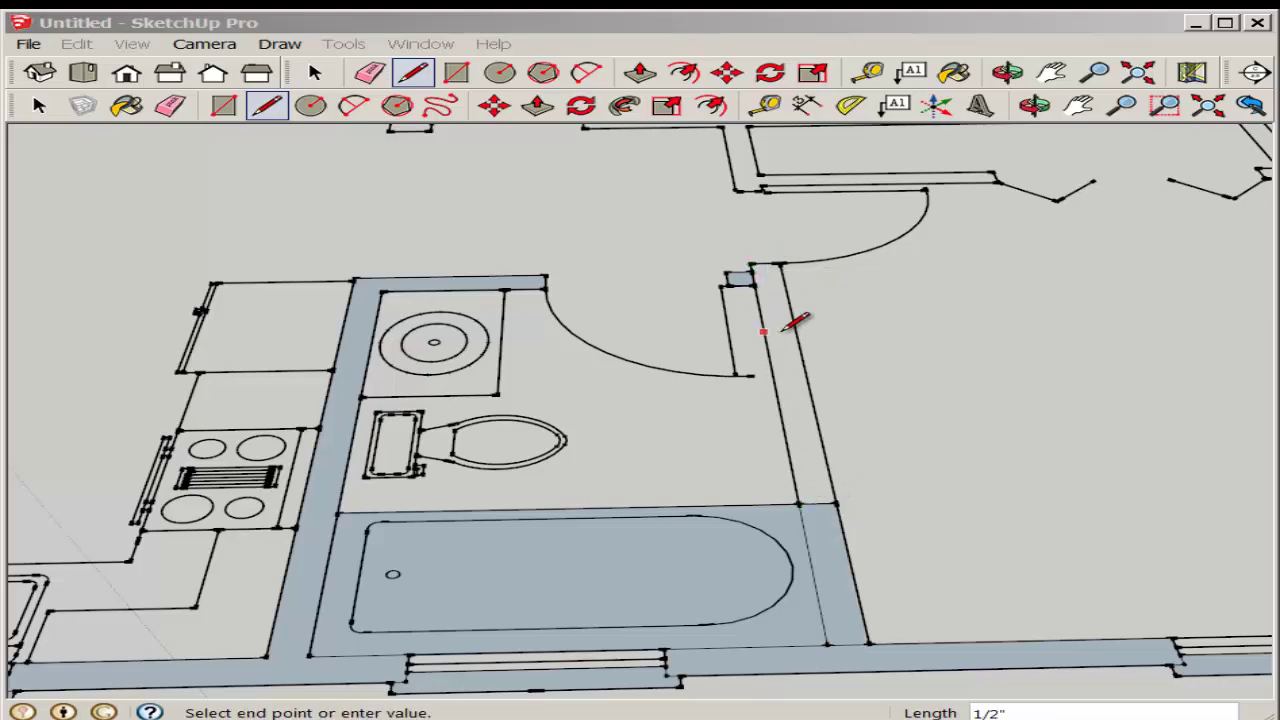
{"action": "left_click", "coordinate": [796, 330]}
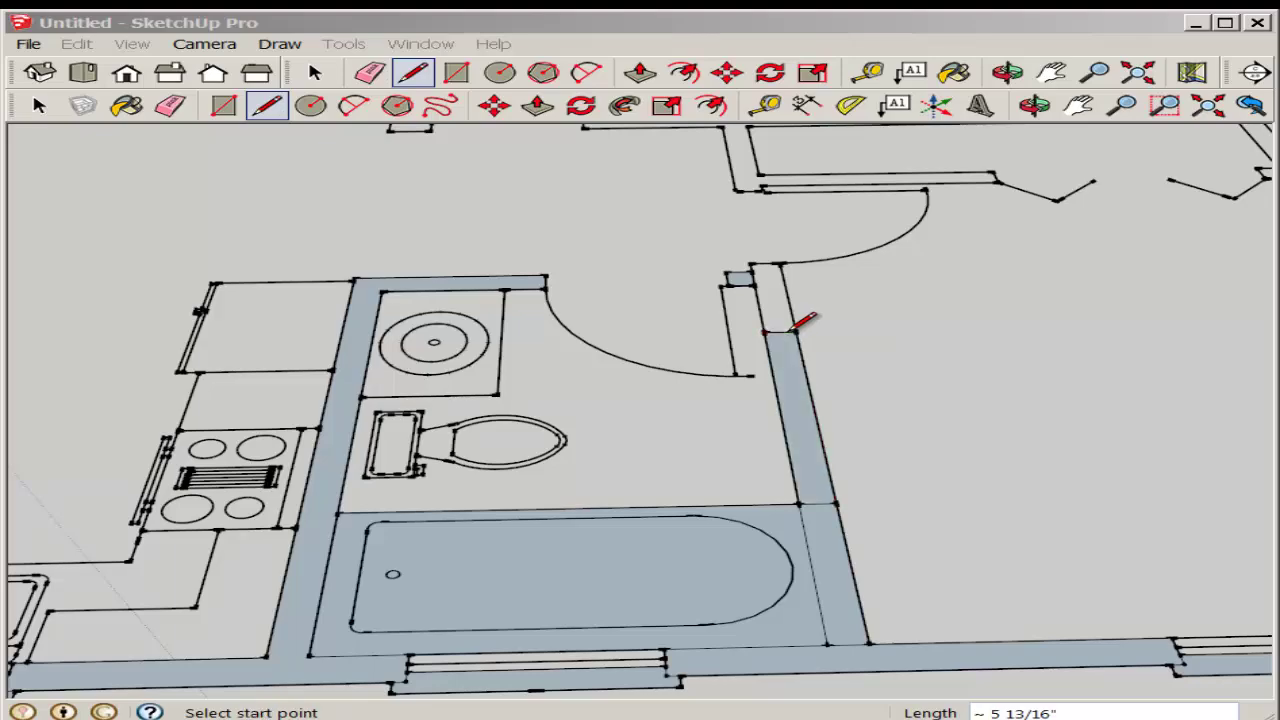
{"action": "left_click", "coordinate": [780, 263]}
{"action": "left_click", "coordinate": [751, 263]}
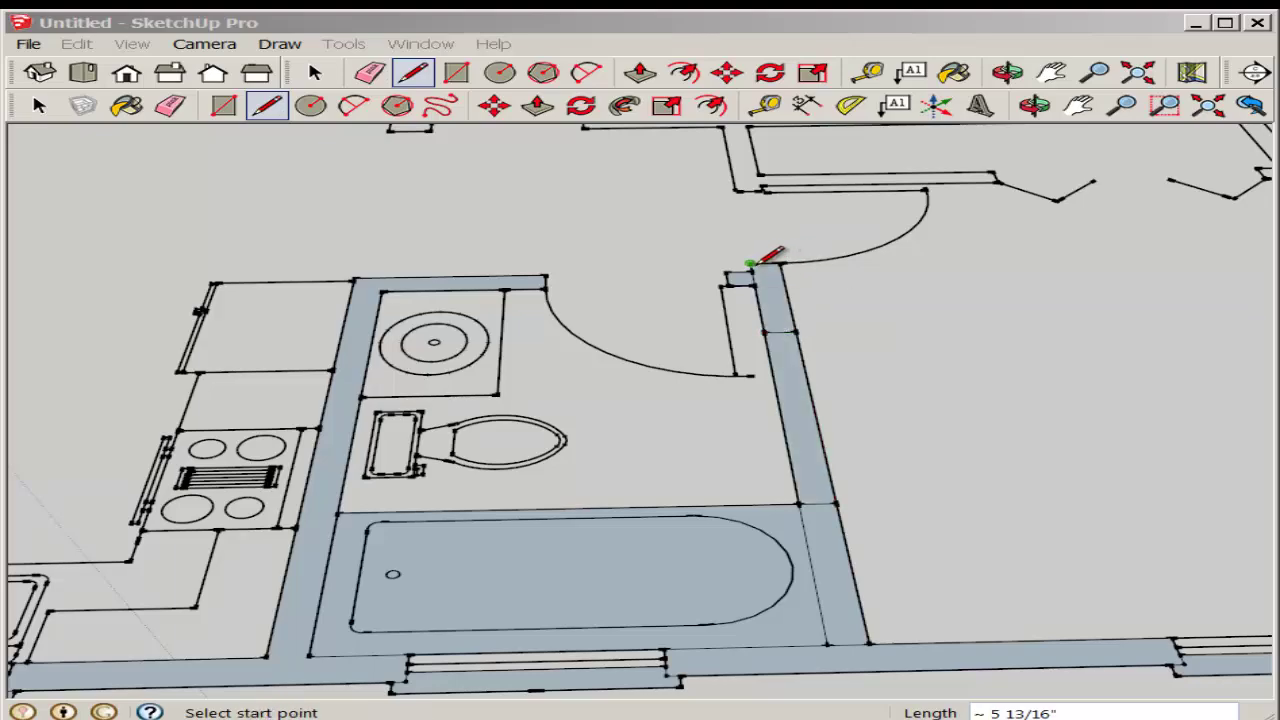
{"action": "left_click", "coordinate": [170, 105]}
{"action": "scroll", "coordinate": [771, 380], "scroll_direction": "up", "scroll_amount": 2}
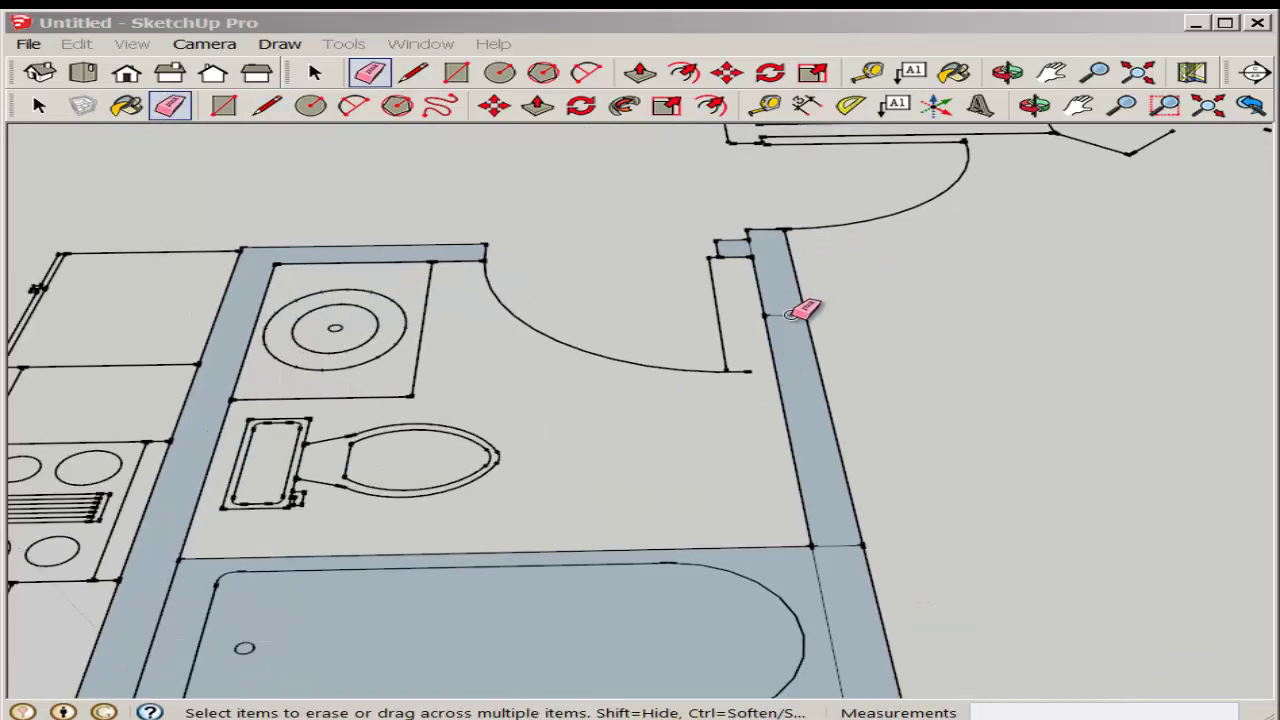
{"action": "scroll", "coordinate": [836, 548], "scroll_direction": "down", "scroll_amount": 1}
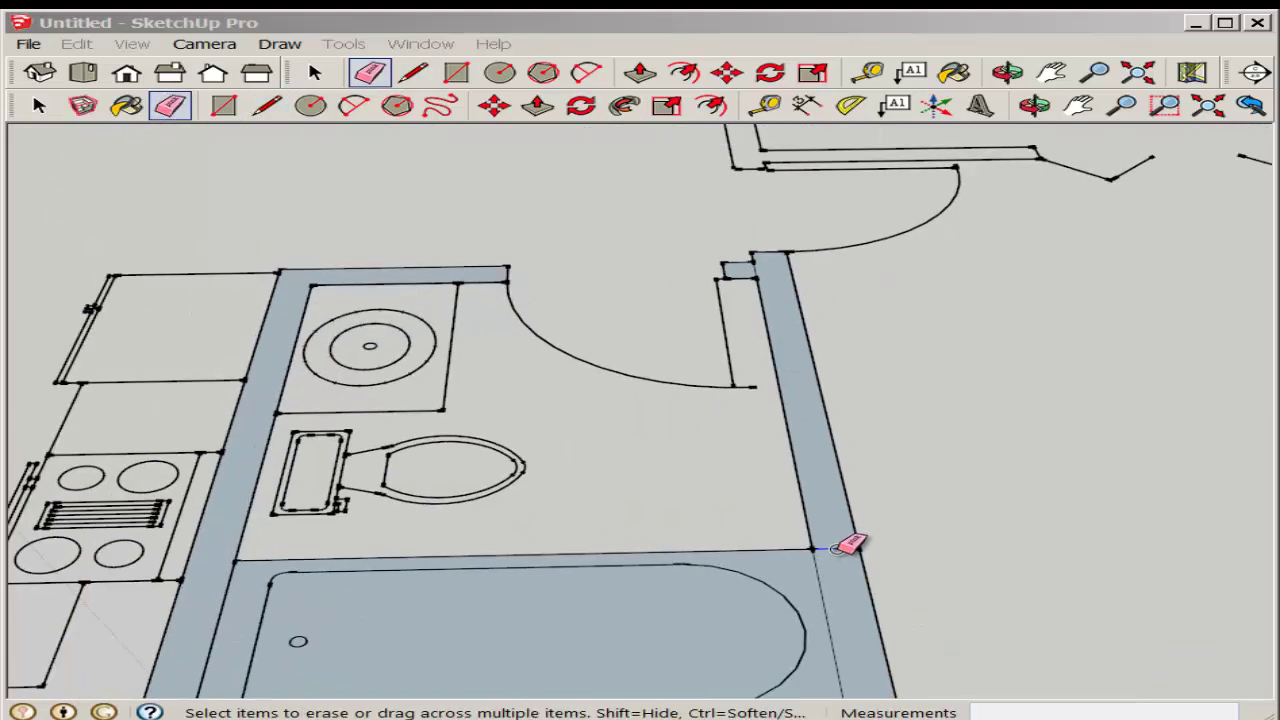
{"action": "scroll", "coordinate": [828, 574], "scroll_direction": "down", "scroll_amount": 3}
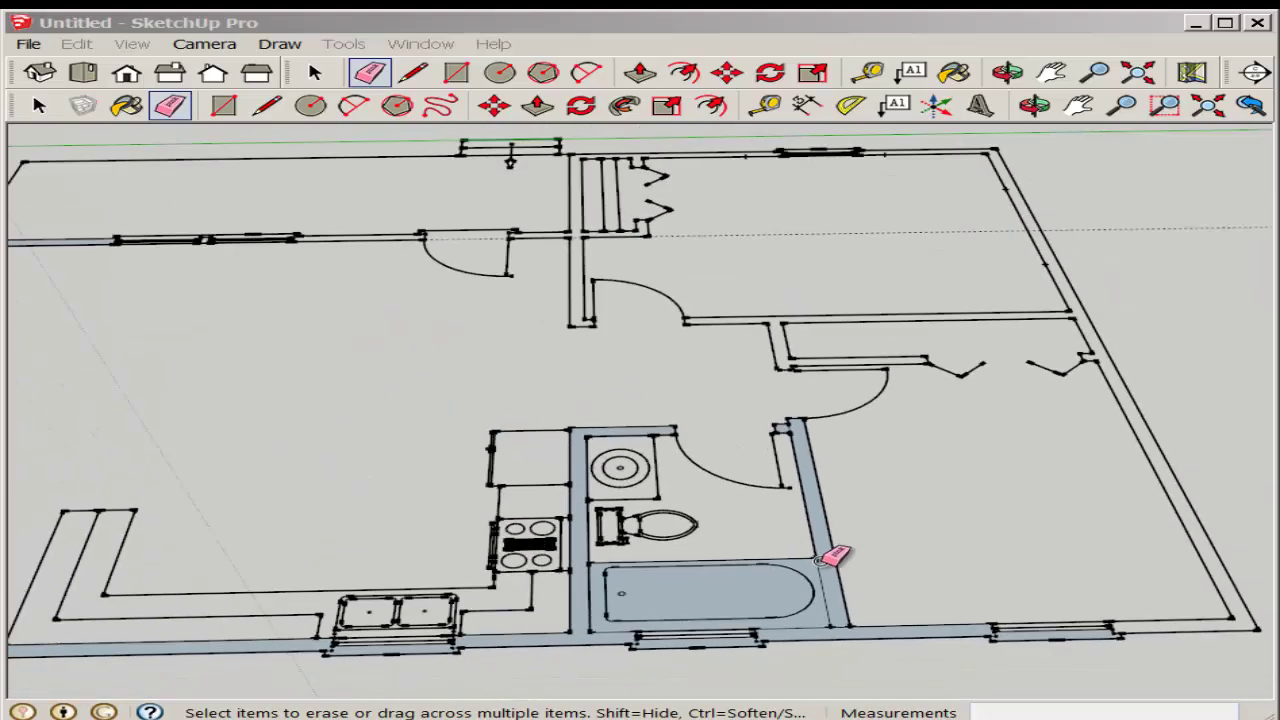
{"action": "scroll", "coordinate": [833, 639], "scroll_direction": "up", "scroll_amount": 1}
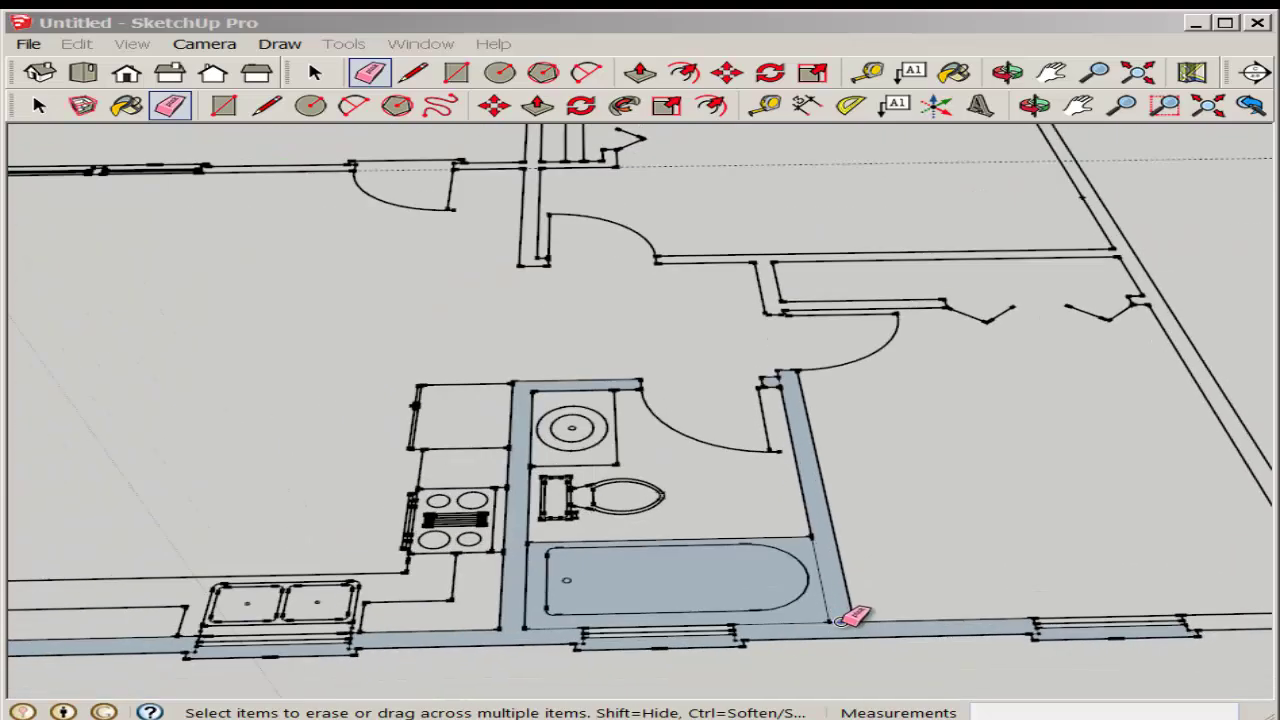
{"action": "scroll", "coordinate": [520, 605], "scroll_direction": "down", "scroll_amount": 3}
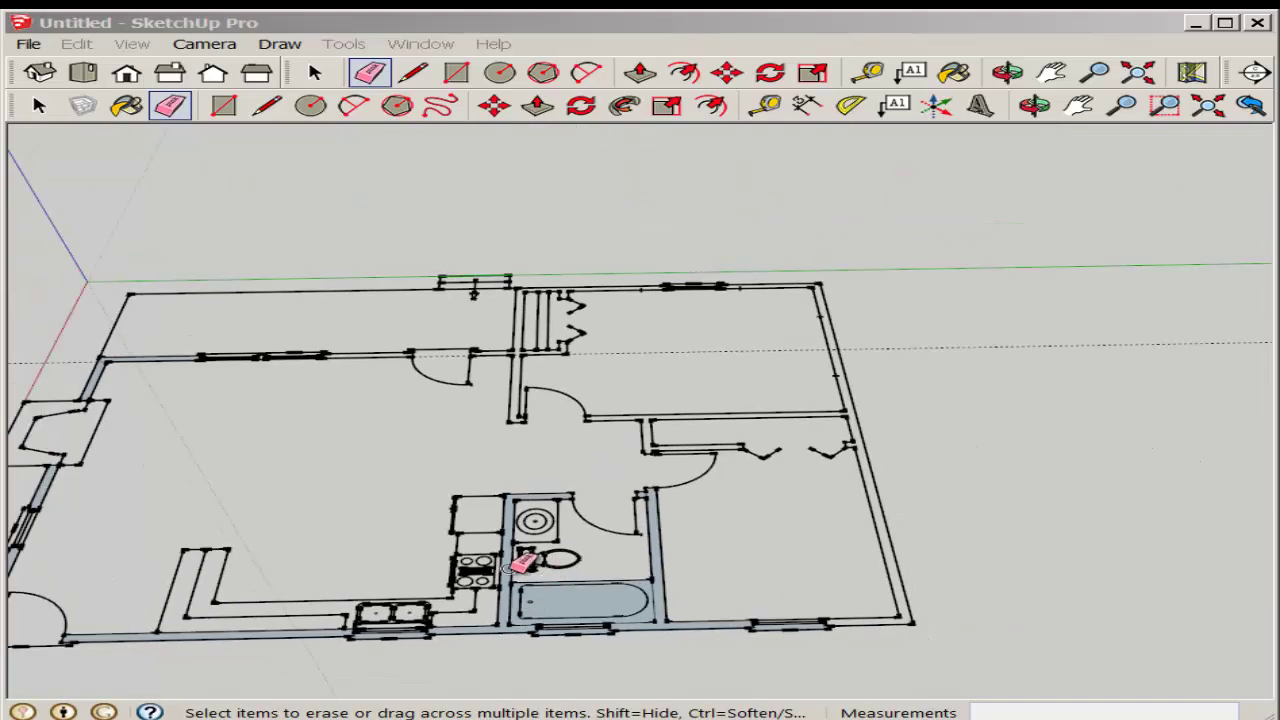
{"action": "scroll", "coordinate": [400, 550], "scroll_direction": "down", "scroll_amount": 2}
{"action": "mouse_move", "coordinate": [349, 543]}
{"action": "middle_mouse_down"}
{"action": "mouse_move", "coordinate": [500, 514]}
{"action": "mouse_move", "coordinate": [671, 447]}
{"action": "middle_mouse_up"}
- Pan, zoom and orbit to bring the front-left walls into close view
{"action": "left_click", "coordinate": [1080, 106]}
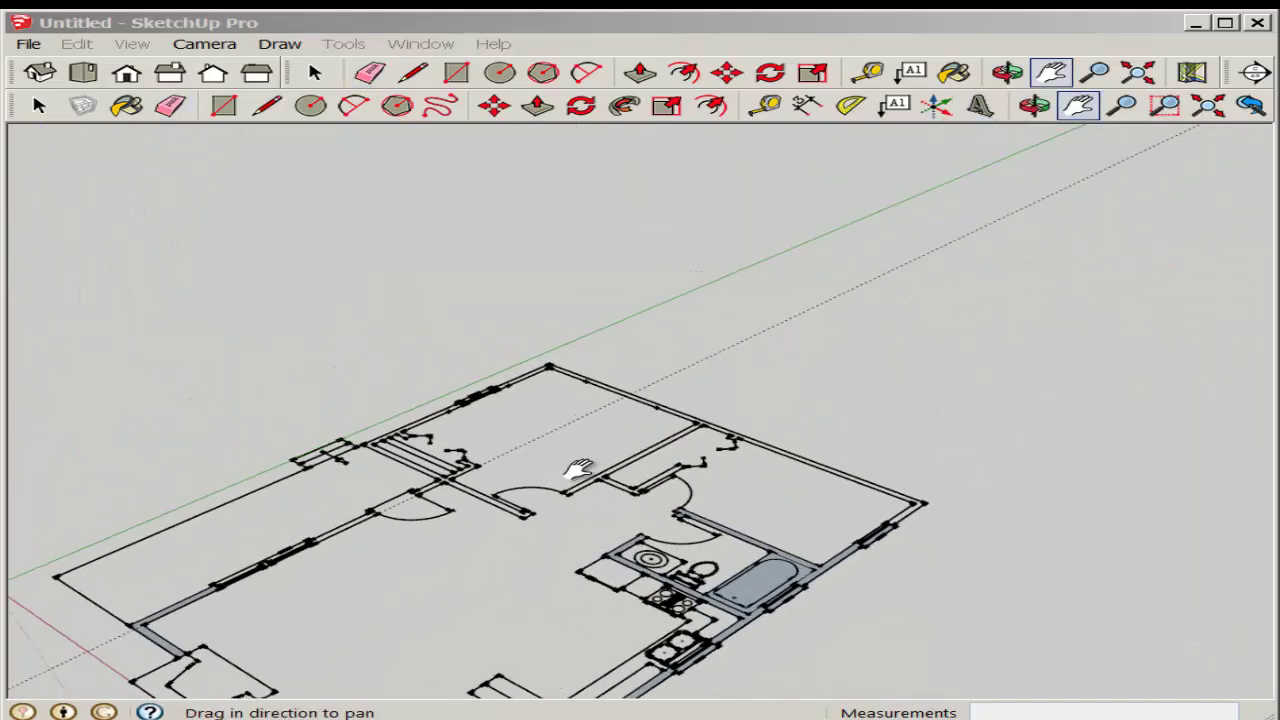
{"action": "middle_click_drag", "start_coordinate": [580, 465], "coordinate": [463, 449]}
{"action": "key", "text": "o"}
{"action": "scroll", "coordinate": [595, 555], "scroll_direction": "up", "scroll_amount": 3}
{"action": "scroll", "coordinate": [593, 555], "scroll_direction": "up", "scroll_amount": 3}
{"action": "middle_click_drag", "start_coordinate": [470, 535], "coordinate": [432, 558]}
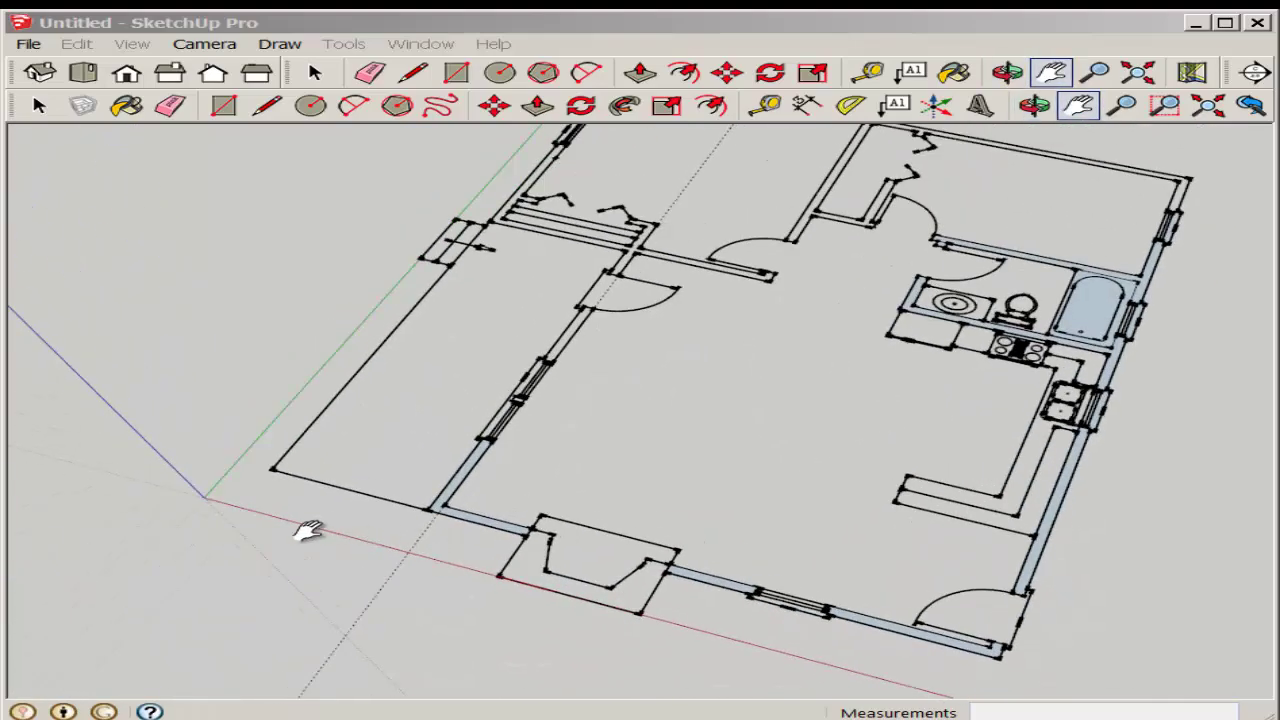
{"action": "middle_click_drag", "start_coordinate": [655, 605], "coordinate": [571, 594]}
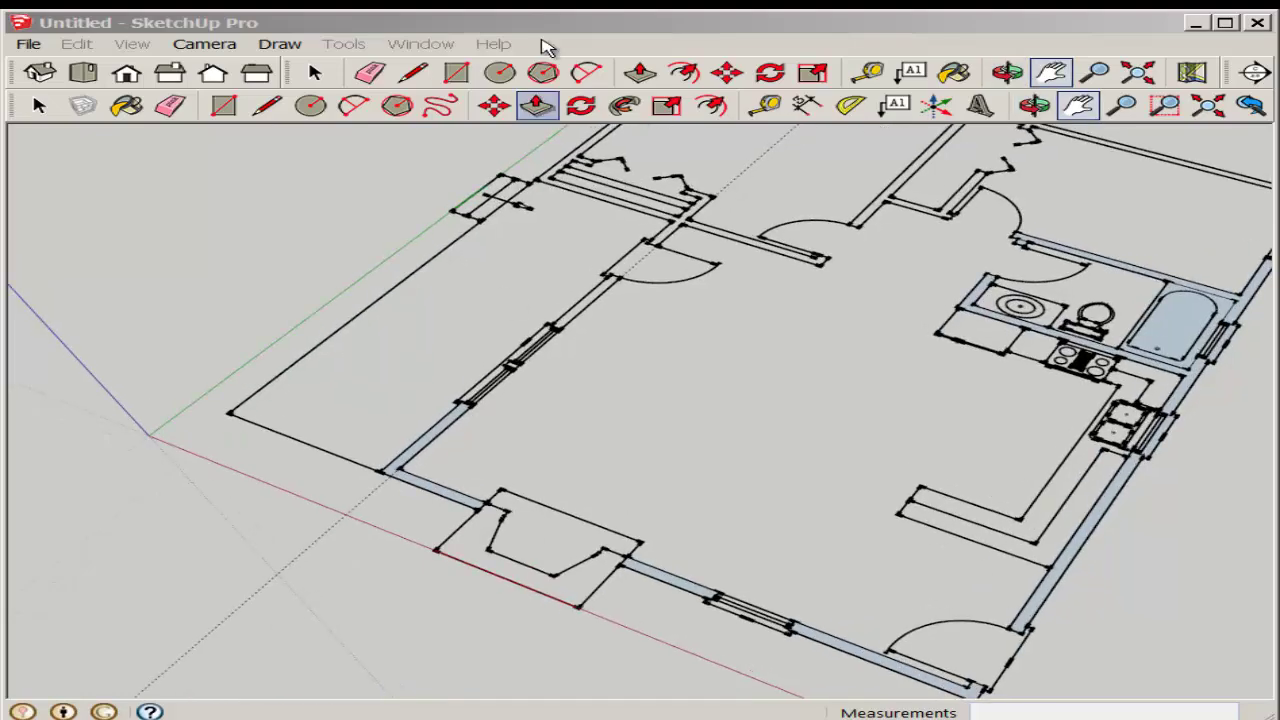
- Push/Pull the entrance corner wall strip up to the first wall's top height
{"action": "left_click", "coordinate": [537, 106]}
{"action": "scroll", "coordinate": [423, 490], "scroll_direction": "up", "scroll_amount": 2}
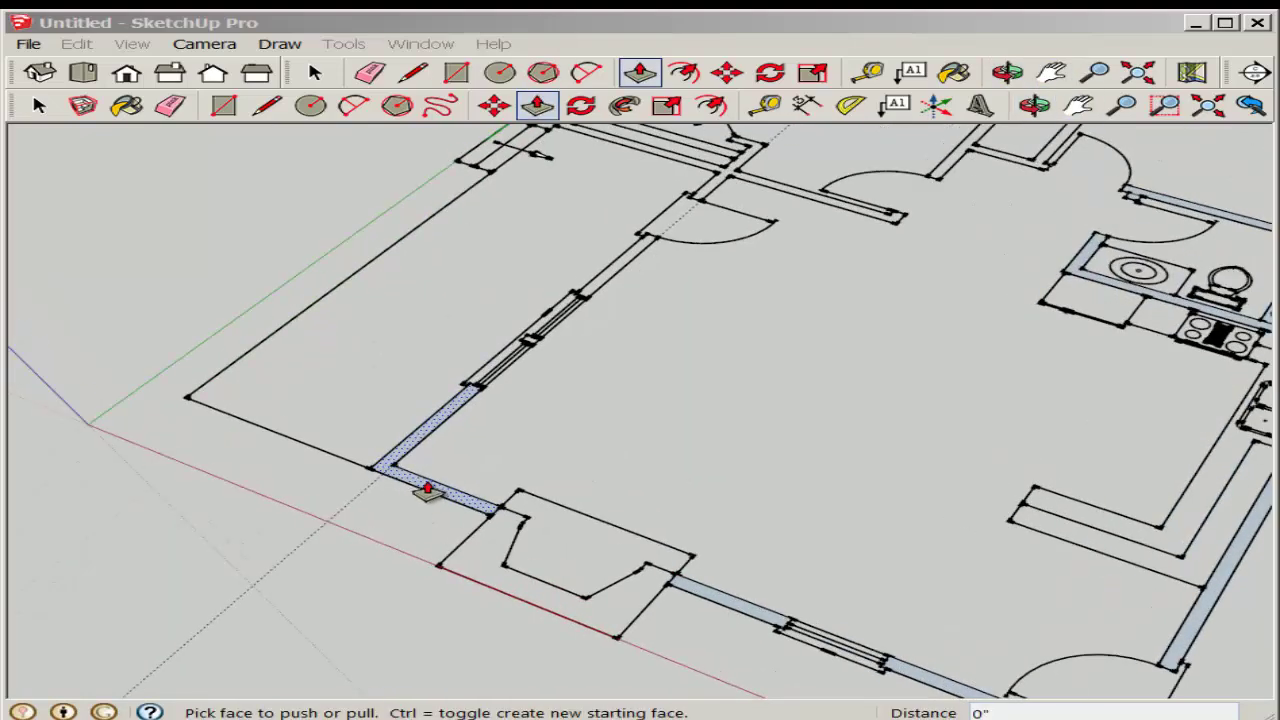
{"action": "left_click", "coordinate": [443, 422]}
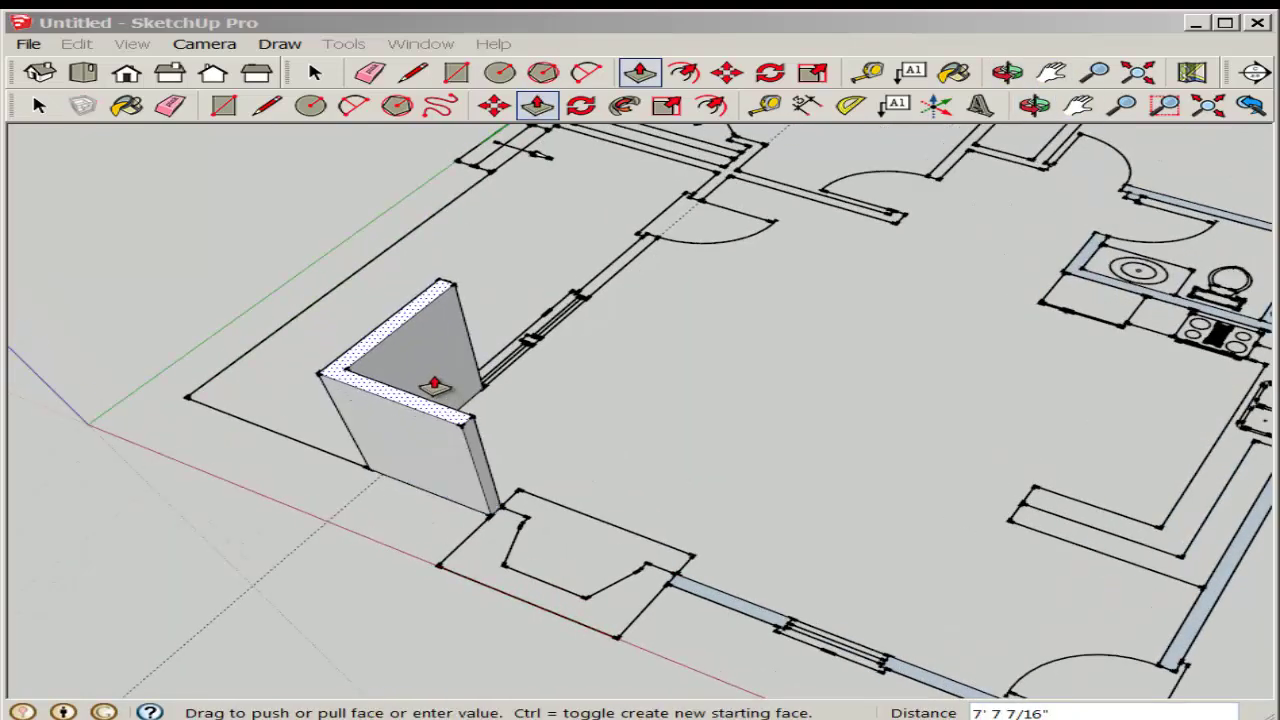
{"action": "left_click", "coordinate": [426, 376]}
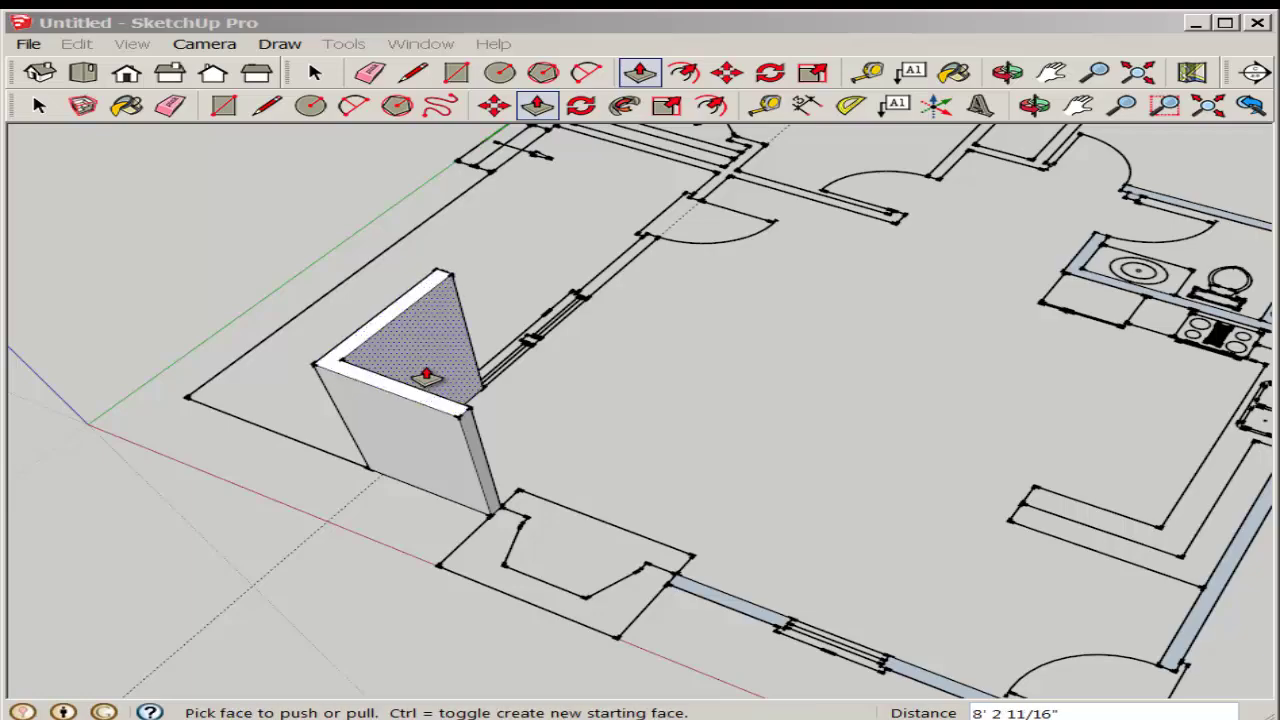
{"action": "left_click", "coordinate": [426, 376]}
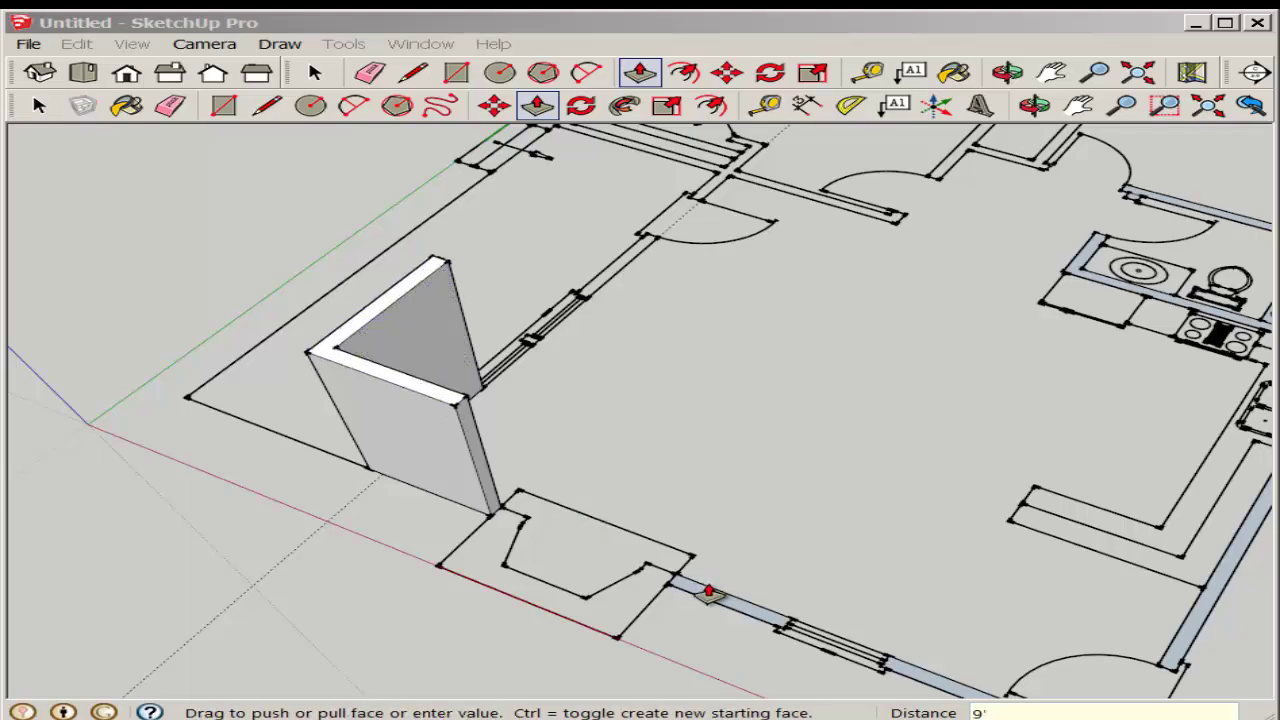
{"action": "left_click", "coordinate": [441, 408]}
{"action": "scroll", "coordinate": [660, 549], "scroll_direction": "down", "scroll_amount": 3}
- Raise the next wall strip and the front wall strip to the same wall height
{"action": "middle_click_drag", "start_coordinate": [660, 549], "coordinate": [640, 517]}
{"action": "scroll", "coordinate": [818, 616], "scroll_direction": "up", "scroll_amount": 3}
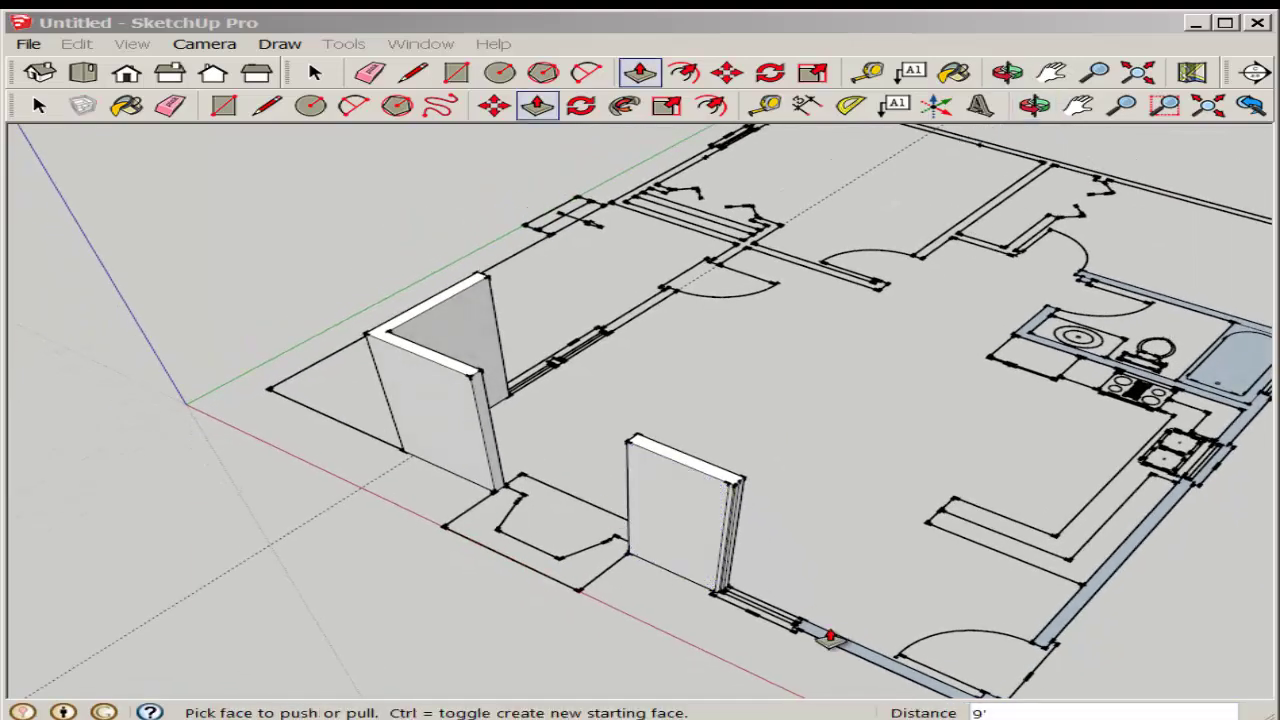
{"action": "left_click", "coordinate": [829, 640]}
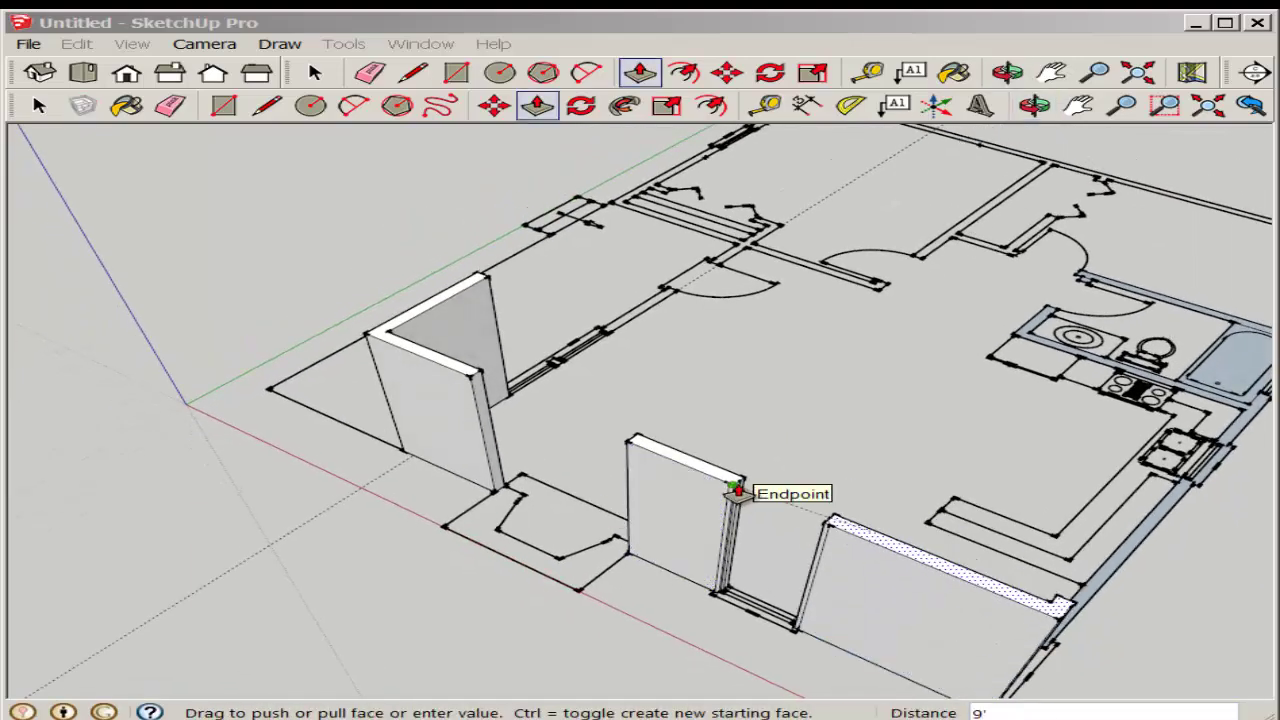
{"action": "left_click", "coordinate": [733, 487]}
{"action": "middle_click_drag", "start_coordinate": [951, 583], "coordinate": [531, 669]}
{"action": "left_click", "coordinate": [531, 626]}
{"action": "left_click", "coordinate": [306, 466]}
- Move to the kitchen and raise the kitchen and bathroom wall strips to 9 feet
{"action": "middle_click_drag", "start_coordinate": [849, 606], "coordinate": [1063, 357]}
{"action": "left_click", "coordinate": [1050, 72]}
{"action": "left_click_drag", "start_coordinate": [1050, 305], "coordinate": [701, 275]}
{"action": "middle_click_drag", "start_coordinate": [701, 275], "coordinate": [749, 620]}
{"action": "scroll", "coordinate": [745, 620], "scroll_direction": "up", "scroll_amount": 3}
{"action": "scroll", "coordinate": [747, 612], "scroll_direction": "up", "scroll_amount": 1}
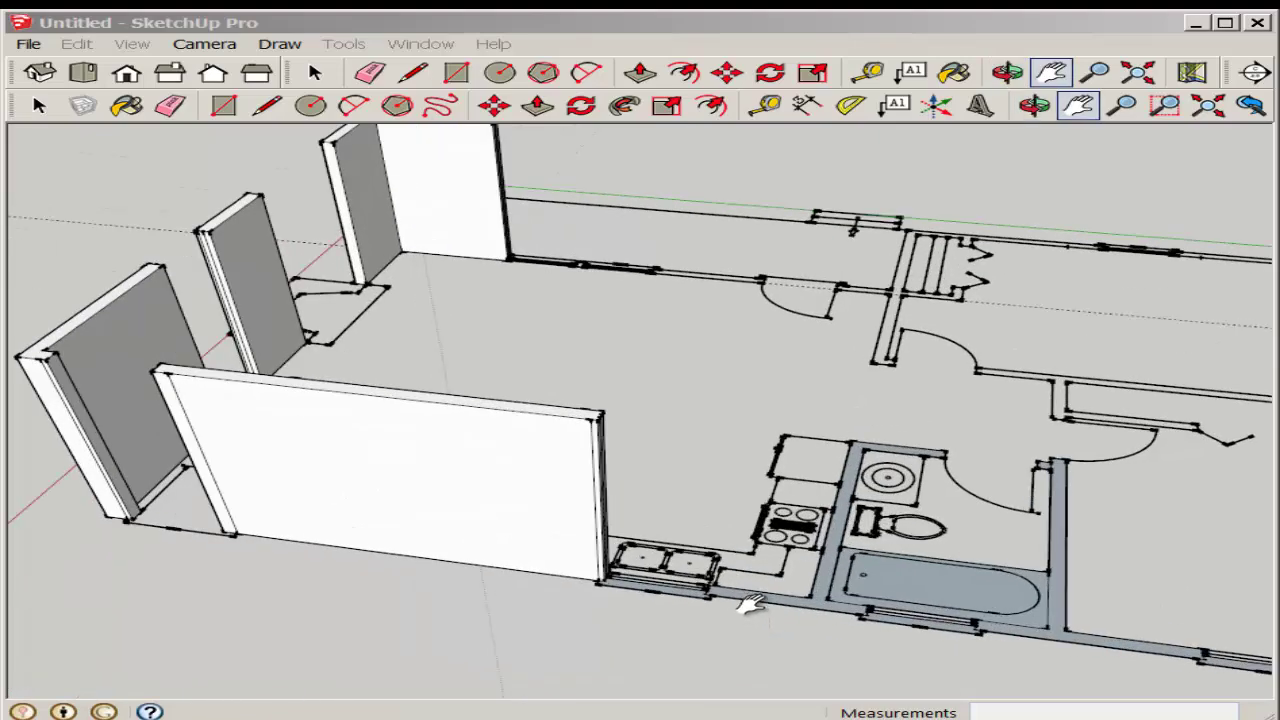
{"action": "left_click", "coordinate": [537, 105]}
{"action": "left_click_drag", "start_coordinate": [801, 608], "coordinate": [583, 429]}
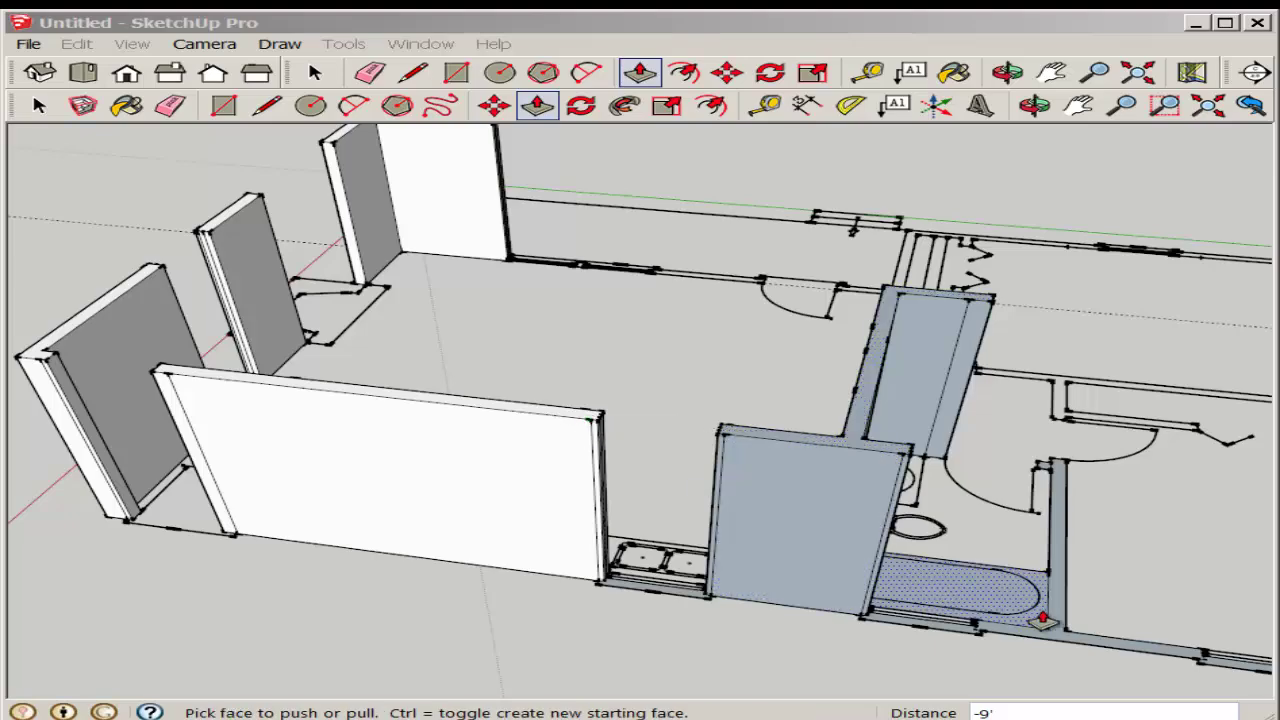
{"action": "left_click_drag", "start_coordinate": [1057, 629], "coordinate": [905, 520]}
{"action": "scroll", "coordinate": [905, 523], "scroll_direction": "down", "scroll_amount": 5}
- Reverse the front bathroom partition face and the right wall's back face to white
{"action": "middle_click_drag", "start_coordinate": [758, 543], "coordinate": [555, 490]}
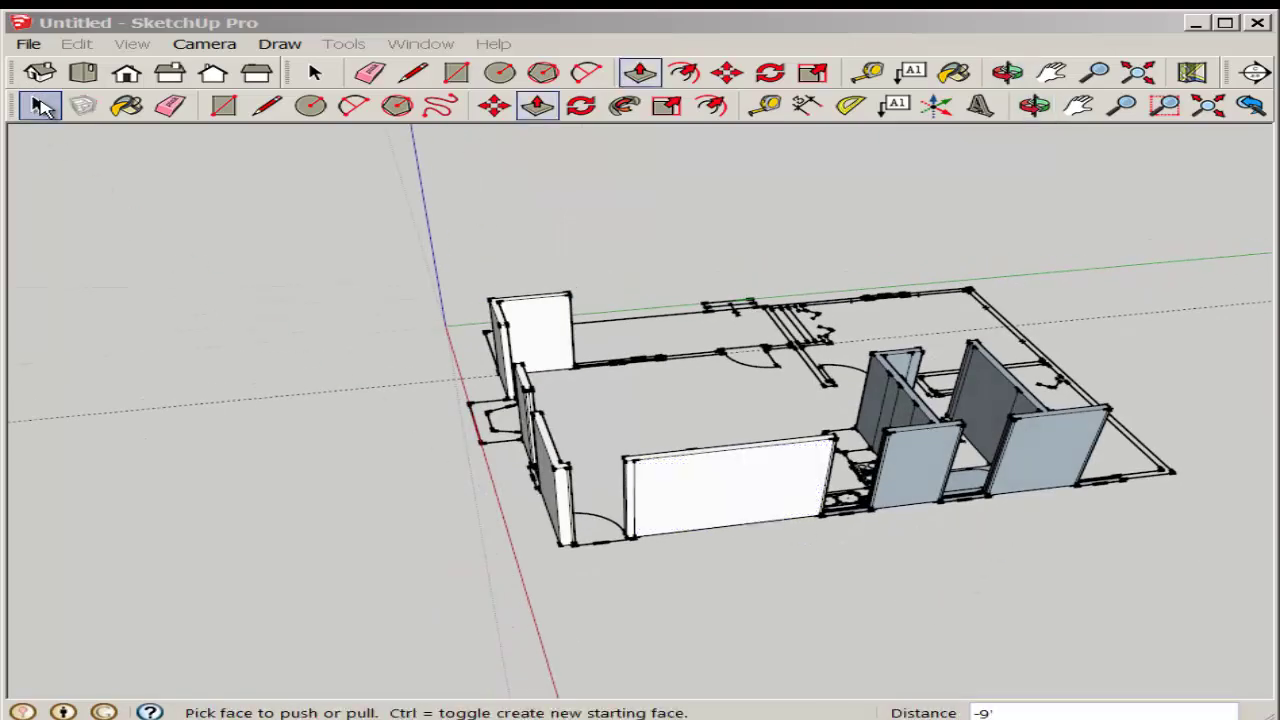
{"action": "left_click", "coordinate": [39, 105]}
{"action": "left_click", "coordinate": [906, 480]}
{"action": "scroll", "coordinate": [930, 487], "scroll_direction": "up", "scroll_amount": 5}
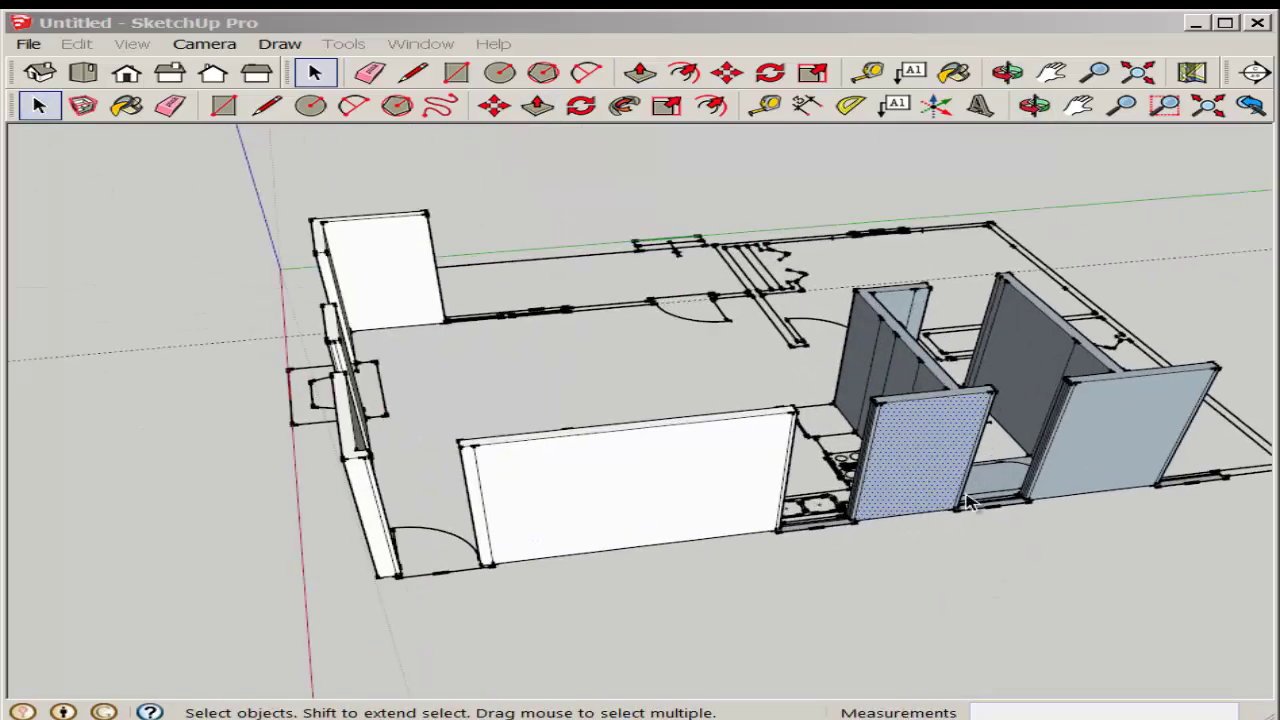
{"action": "right_click", "coordinate": [903, 420]}
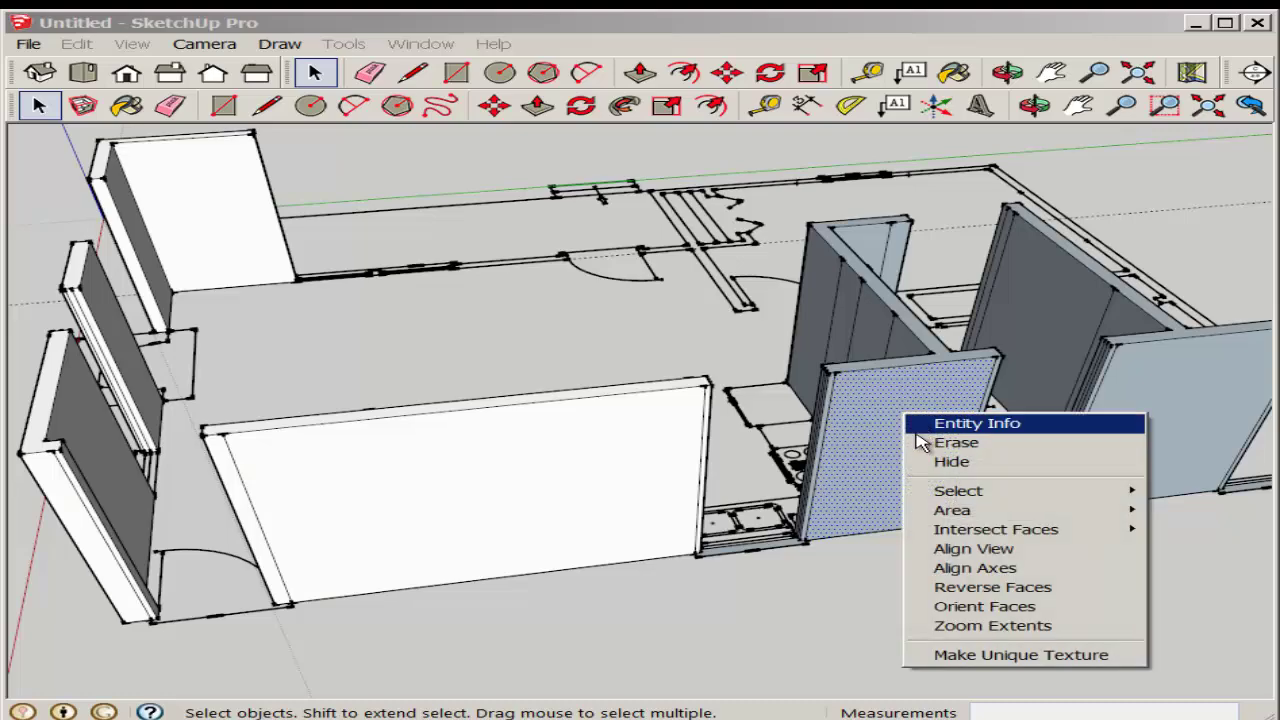
{"action": "left_click", "coordinate": [948, 587]}
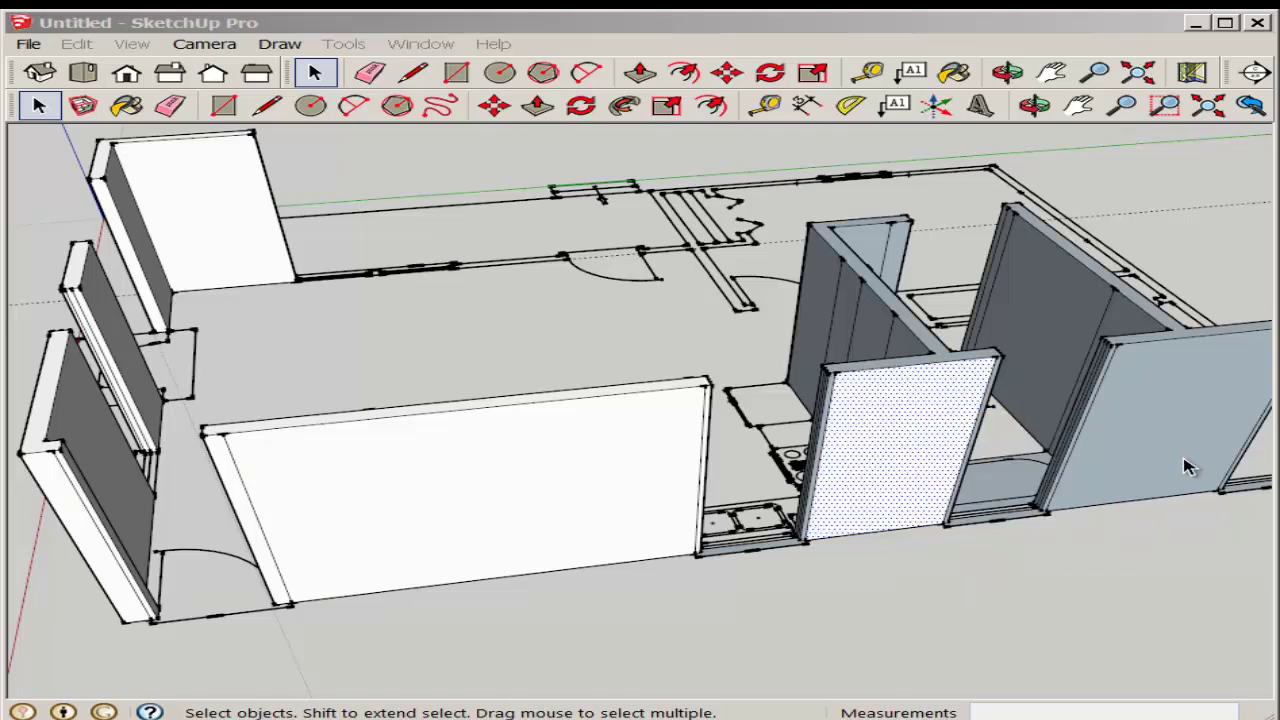
{"action": "right_click", "coordinate": [1172, 405]}
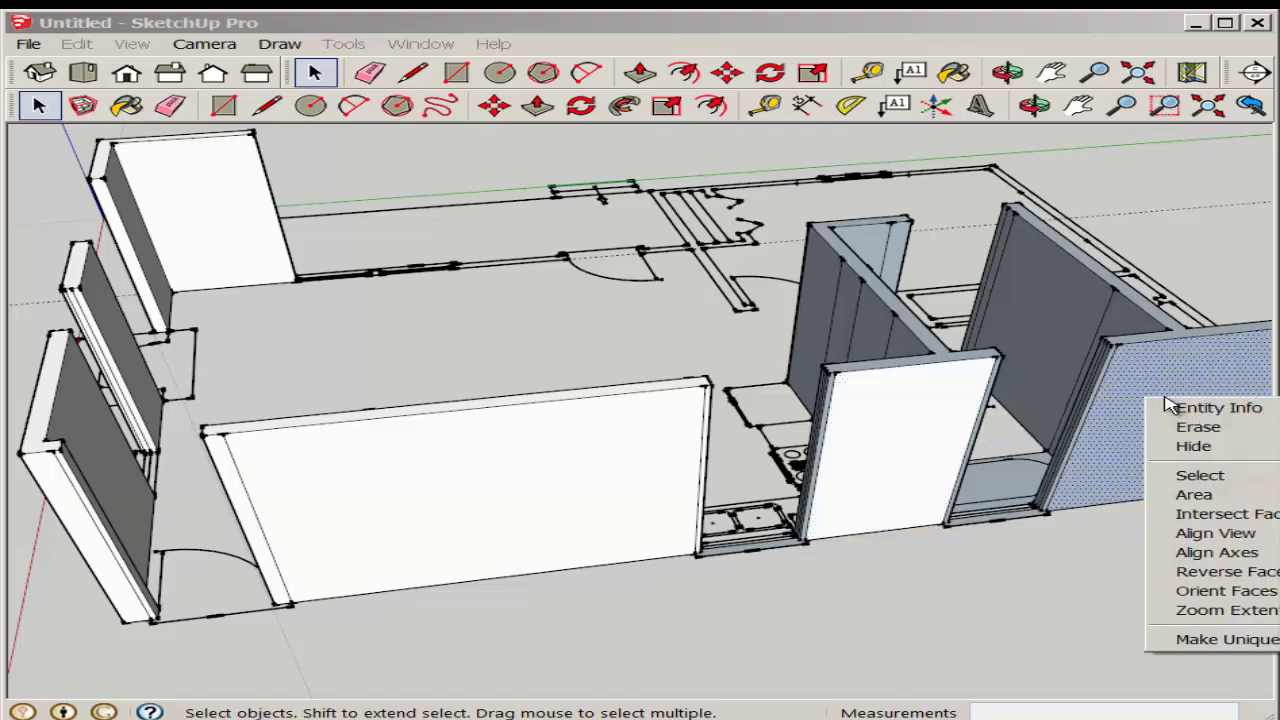
{"action": "left_click", "coordinate": [1210, 571]}
- Select the partition end, inner and top faces plus front wall, then reverse them
{"action": "middle_click_drag", "start_coordinate": [1123, 543], "coordinate": [870, 403]}
{"action": "left_click", "coordinate": [866, 356]}
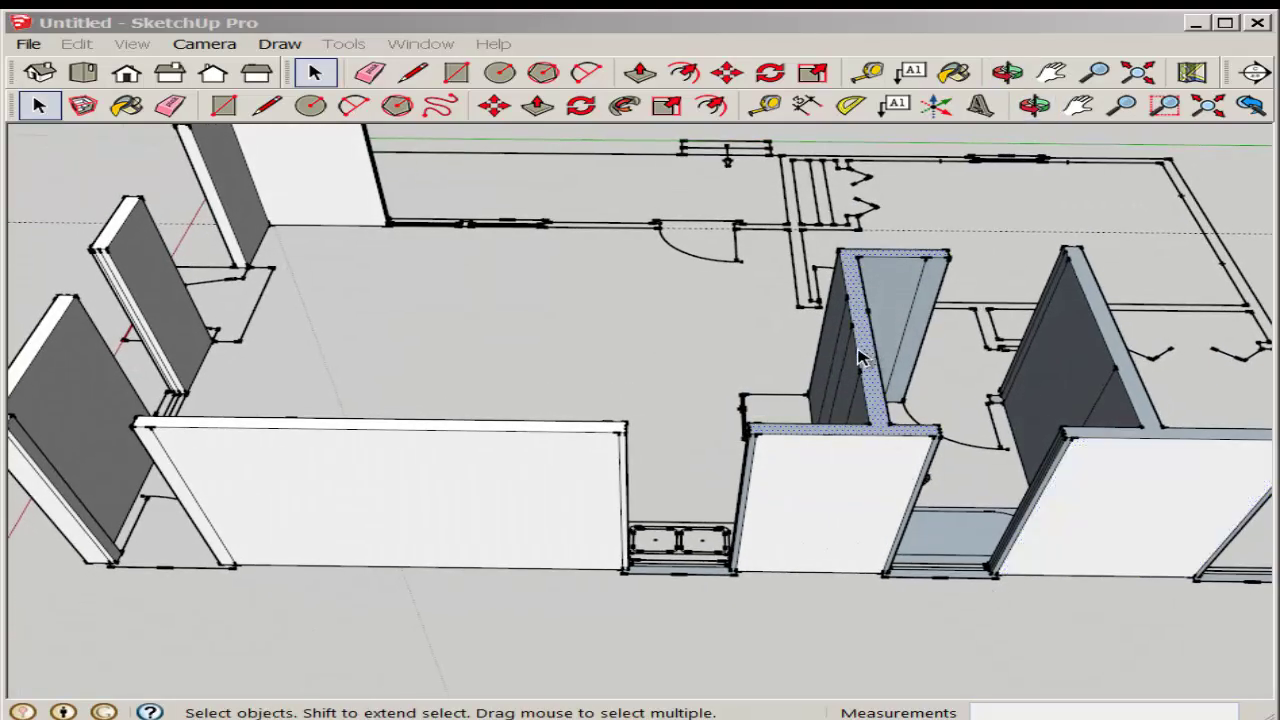
{"action": "left_click", "coordinate": [882, 289], "text": "shift"}
{"action": "left_click", "coordinate": [1140, 434], "text": "shift"}
{"action": "middle_click_drag", "start_coordinate": [1140, 436], "coordinate": [656, 404]}
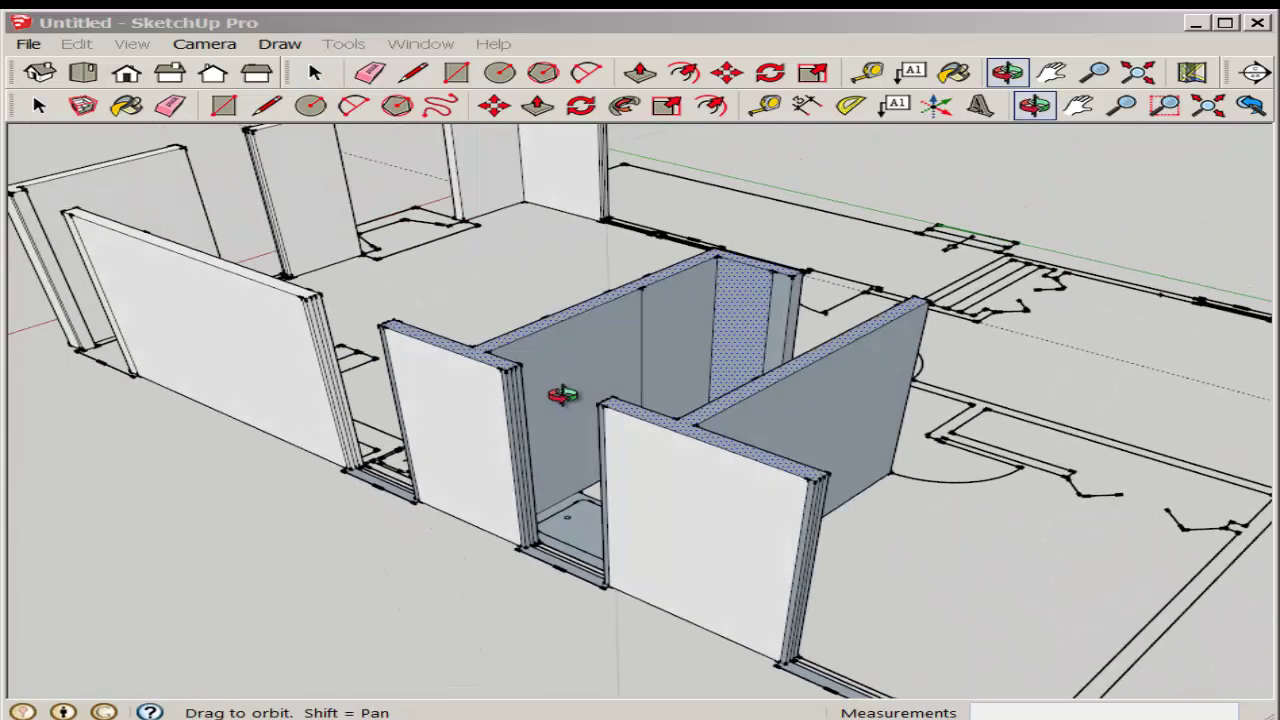
{"action": "left_click_drag", "start_coordinate": [553, 393], "coordinate": [369, 363]}
{"action": "key", "text": "space"}
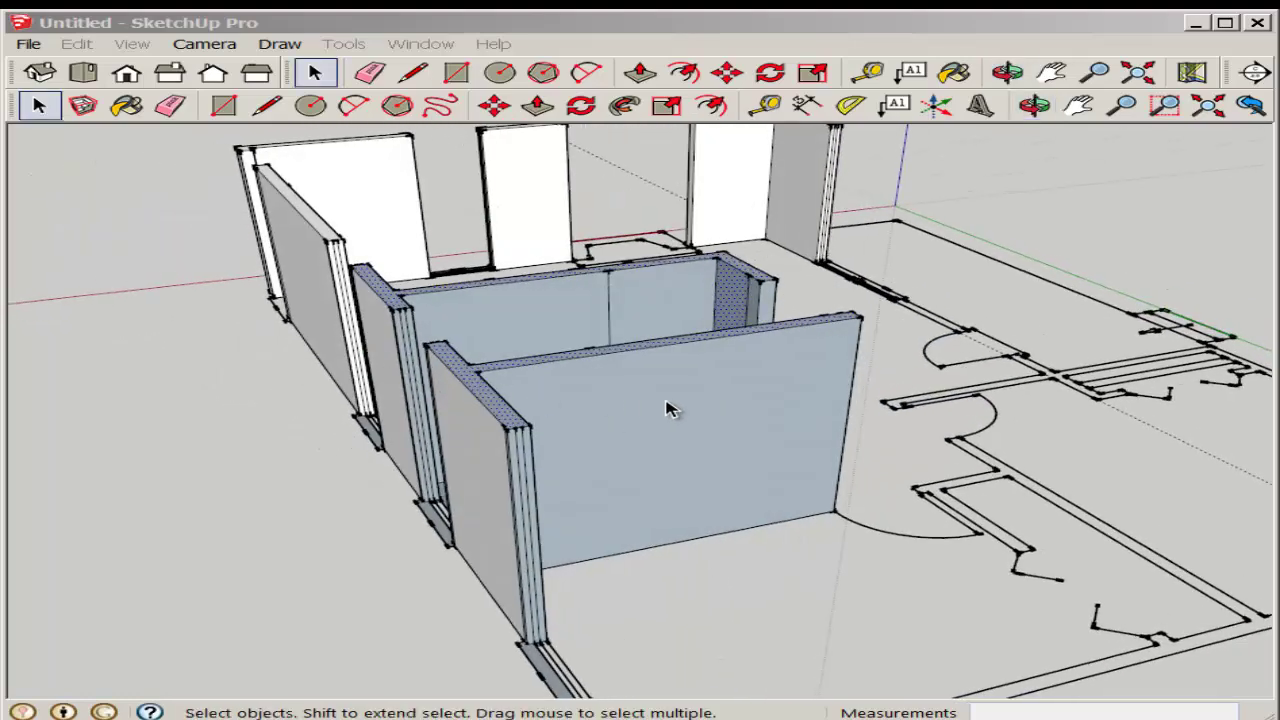
{"action": "left_click", "coordinate": [668, 410]}
{"action": "right_click", "coordinate": [652, 408]}
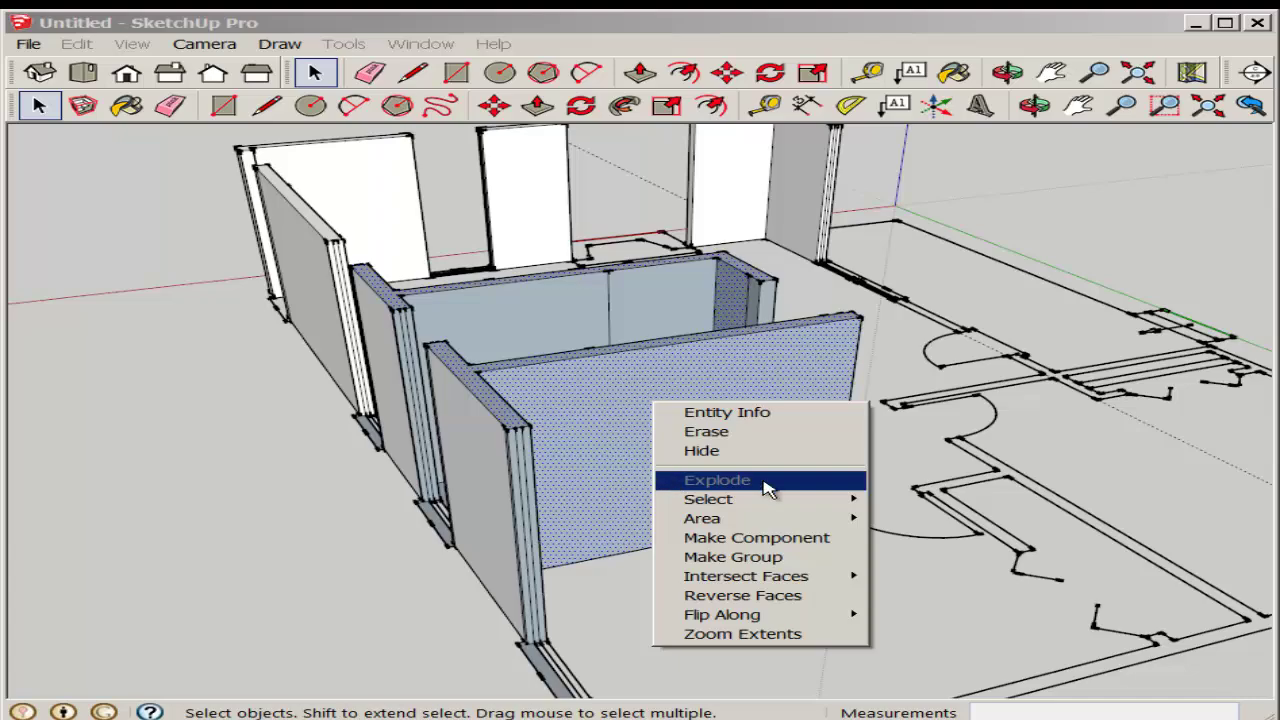
{"action": "left_click", "coordinate": [742, 595]}
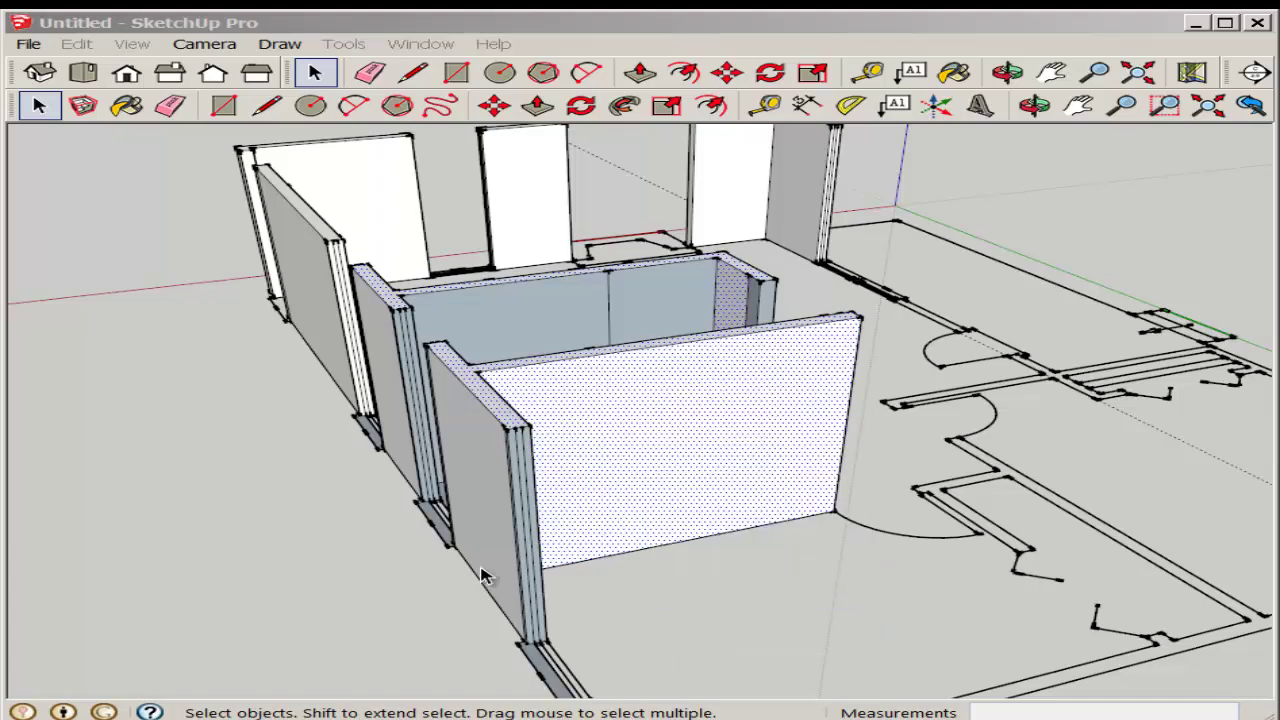
- Clear the selection and orbit around the house to check the bathroom walls
{"action": "left_click", "coordinate": [286, 531]}
{"action": "middle_click_drag", "start_coordinate": [286, 531], "coordinate": [757, 560]}
{"action": "scroll", "coordinate": [497, 527], "scroll_direction": "down", "scroll_amount": 3}
{"action": "middle_click_drag", "start_coordinate": [511, 514], "coordinate": [606, 409]}
{"action": "middle_click_drag", "start_coordinate": [405, 418], "coordinate": [423, 509]}
{"action": "scroll", "coordinate": [432, 484], "scroll_direction": "up", "scroll_amount": 2}
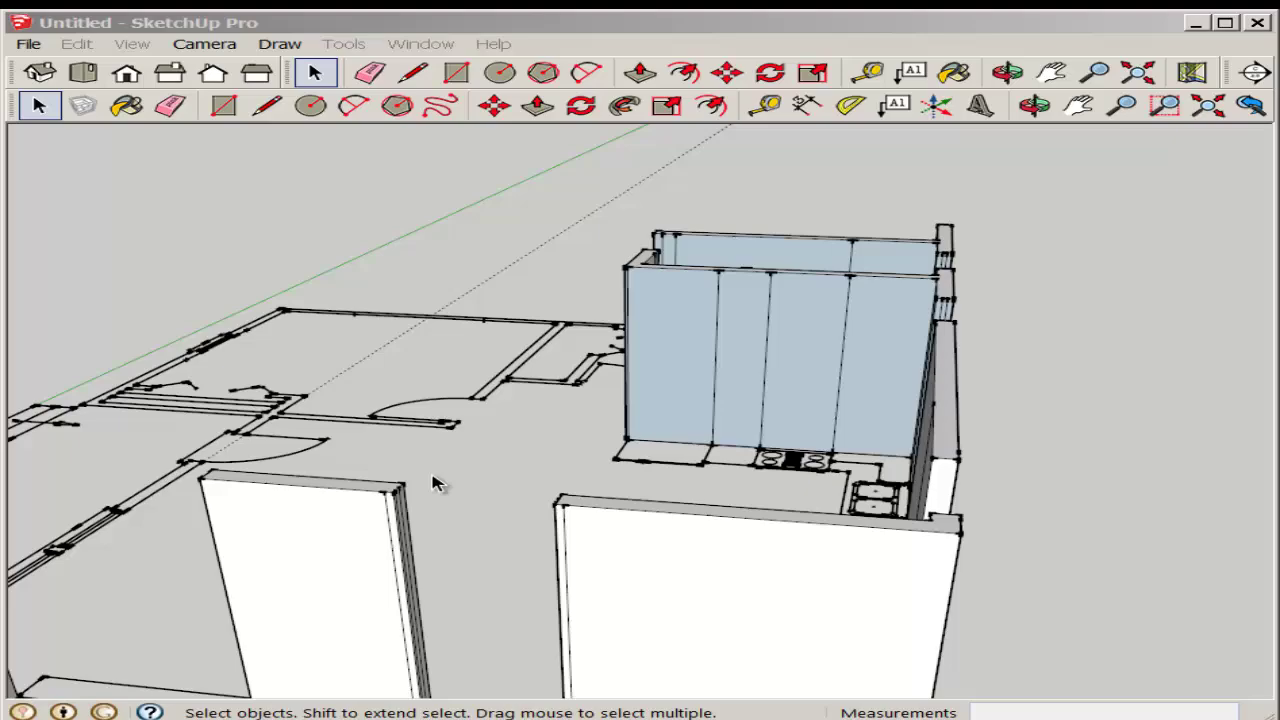
- Draw a line across the top between the two front walls' top corners
{"action": "left_click", "coordinate": [1080, 105]}
{"action": "left_click_drag", "start_coordinate": [1006, 337], "coordinate": [703, 315]}
{"action": "middle_click_drag", "start_coordinate": [703, 315], "coordinate": [668, 405]}
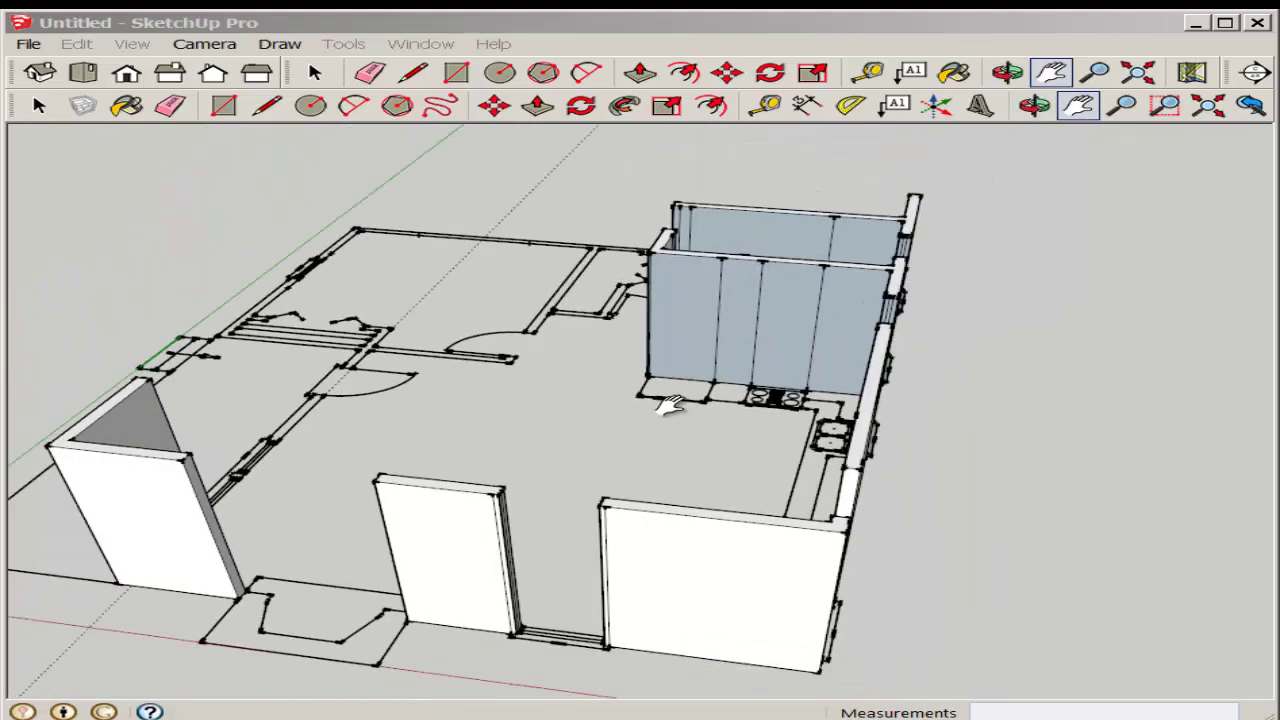
{"action": "left_click", "coordinate": [415, 74]}
{"action": "scroll", "coordinate": [574, 550], "scroll_direction": "up", "scroll_amount": 2}
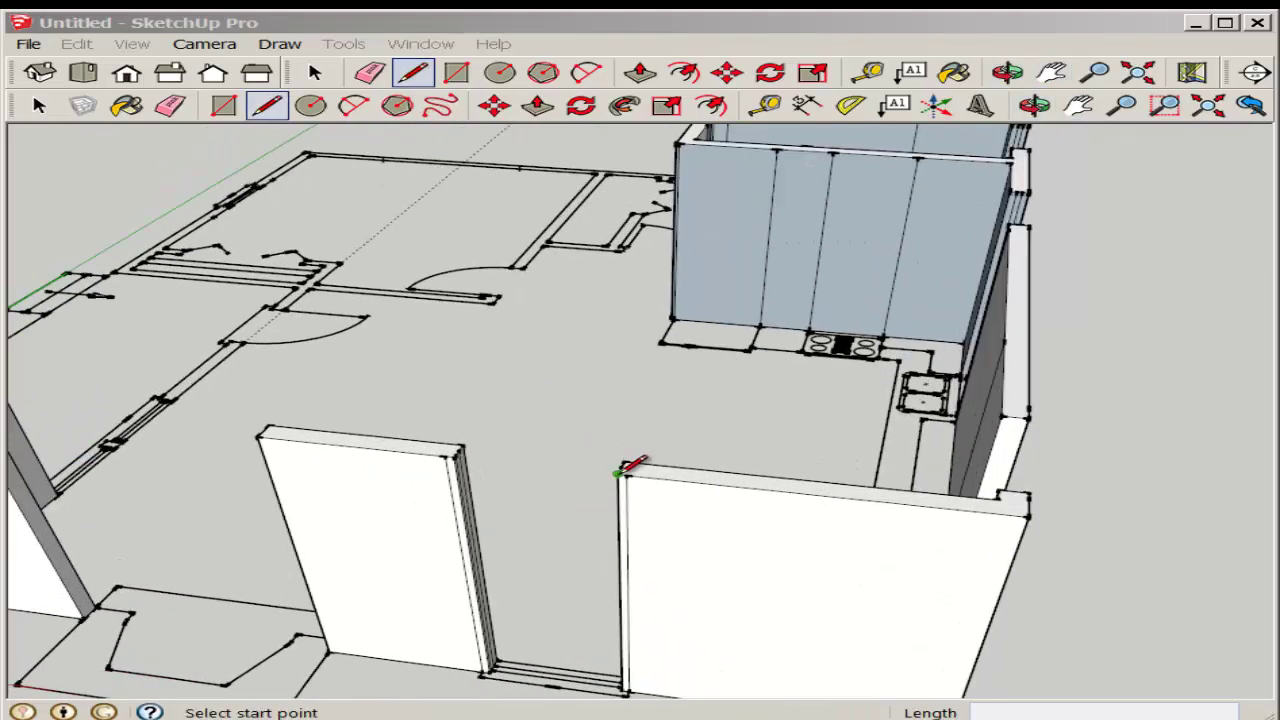
{"action": "left_click", "coordinate": [618, 472]}
{"action": "mouse_move", "coordinate": [462, 450]}
{"action": "middle_mouse_down"}
{"action": "mouse_move", "coordinate": [486, 606]}
{"action": "mouse_move", "coordinate": [477, 554]}
{"action": "mouse_move", "coordinate": [495, 560]}
{"action": "middle_mouse_up"}
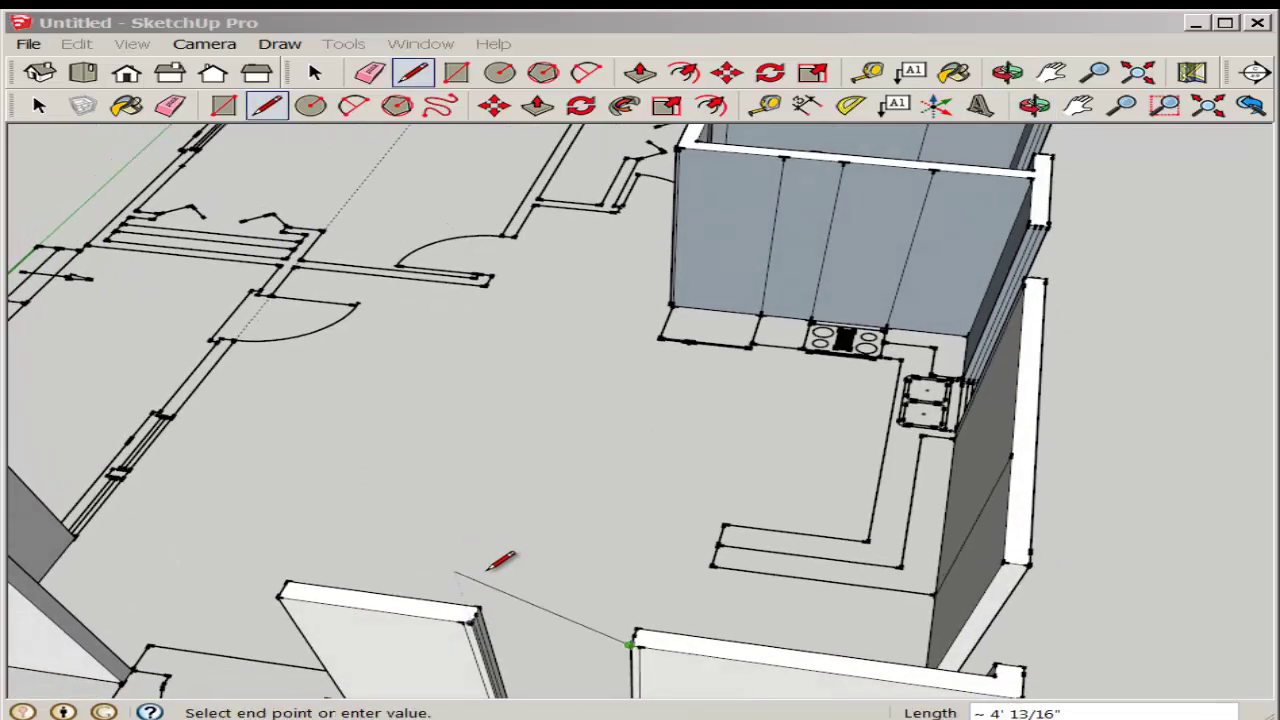
{"action": "left_click", "coordinate": [470, 623]}
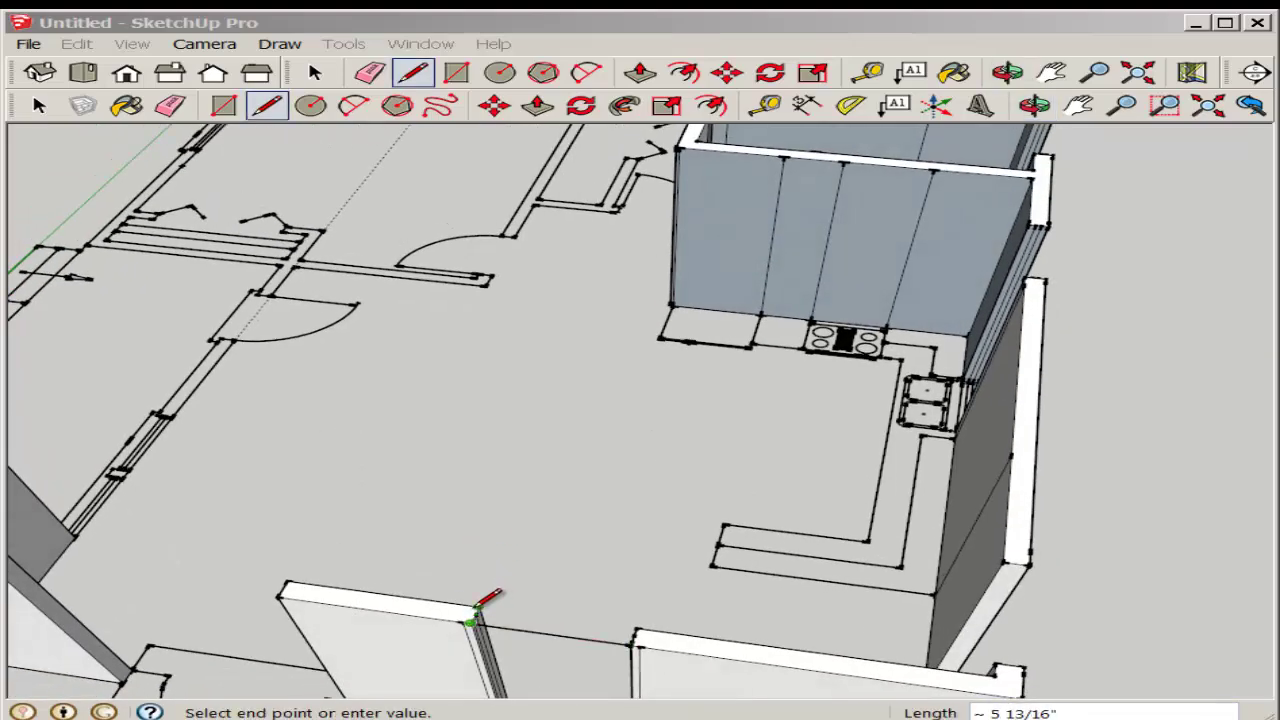
{"action": "key", "text": "Escape"}
- Close the outline from the wall corner so a face fills the gap
{"action": "left_click", "coordinate": [480, 607]}
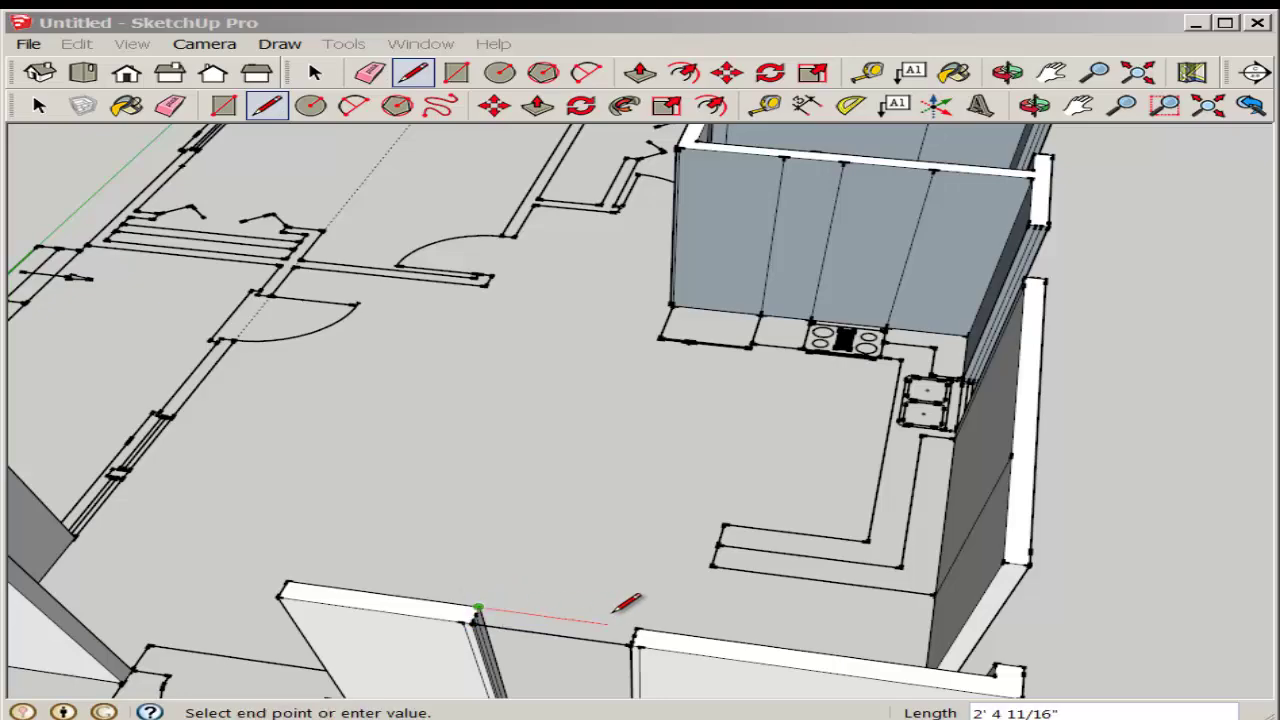
{"action": "left_click", "coordinate": [637, 627]}
{"action": "scroll", "coordinate": [630, 605], "scroll_direction": "down", "scroll_amount": 3}
{"action": "mouse_move", "coordinate": [609, 594]}
{"action": "middle_mouse_down"}
{"action": "mouse_move", "coordinate": [600, 463]}
{"action": "mouse_move", "coordinate": [531, 605]}
{"action": "mouse_move", "coordinate": [540, 597]}
{"action": "middle_mouse_up"}
{"action": "scroll", "coordinate": [545, 578], "scroll_direction": "up", "scroll_amount": 5}
- Draw a line about 2' 11" long along the base of the front doorway opening
{"action": "left_click", "coordinate": [538, 598]}
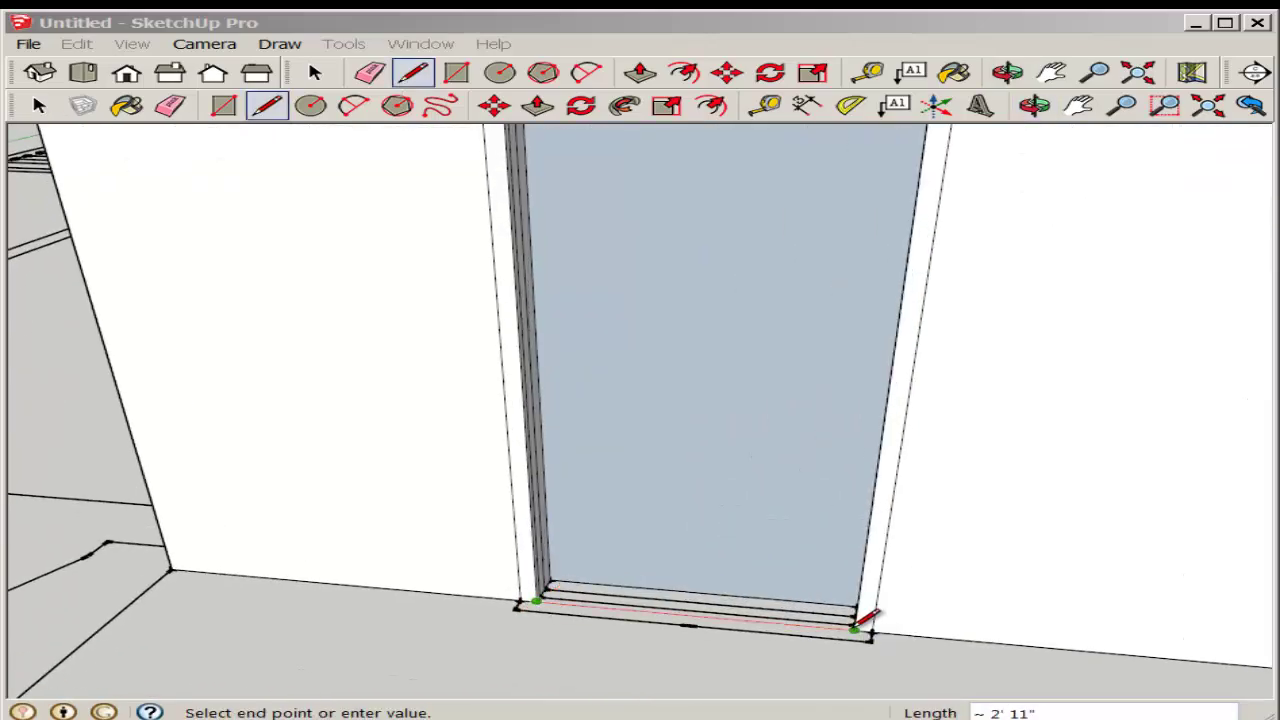
{"action": "left_click", "coordinate": [856, 607]}
{"action": "scroll", "coordinate": [776, 566], "scroll_direction": "down", "scroll_amount": 3}
{"action": "mouse_move", "coordinate": [786, 543]}
{"action": "middle_mouse_down"}
{"action": "mouse_move", "coordinate": [249, 689]}
{"action": "mouse_move", "coordinate": [557, 591]}
{"action": "mouse_move", "coordinate": [243, 571]}
{"action": "mouse_move", "coordinate": [680, 531]}
{"action": "mouse_move", "coordinate": [545, 551]}
{"action": "mouse_move", "coordinate": [771, 434]}
{"action": "mouse_move", "coordinate": [802, 459]}
{"action": "middle_mouse_up"}
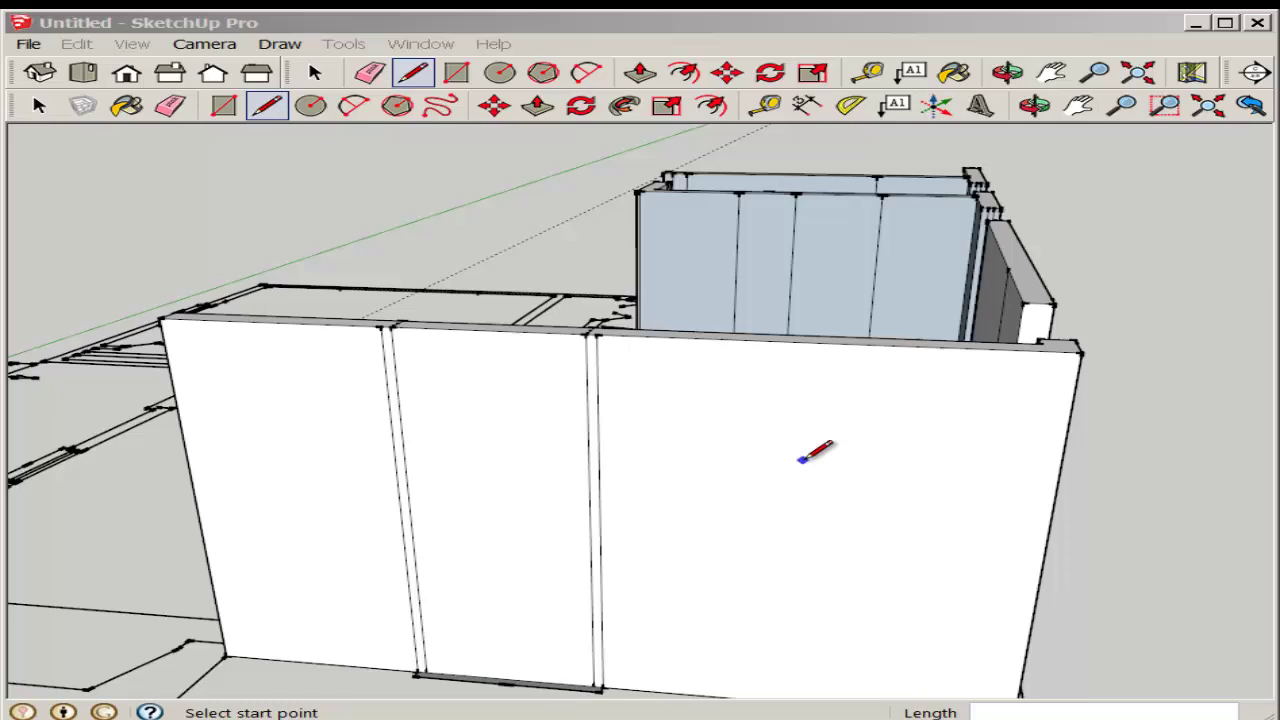
- Draw a window rectangle on the new front wall panel
{"action": "left_click", "coordinate": [220, 110]}
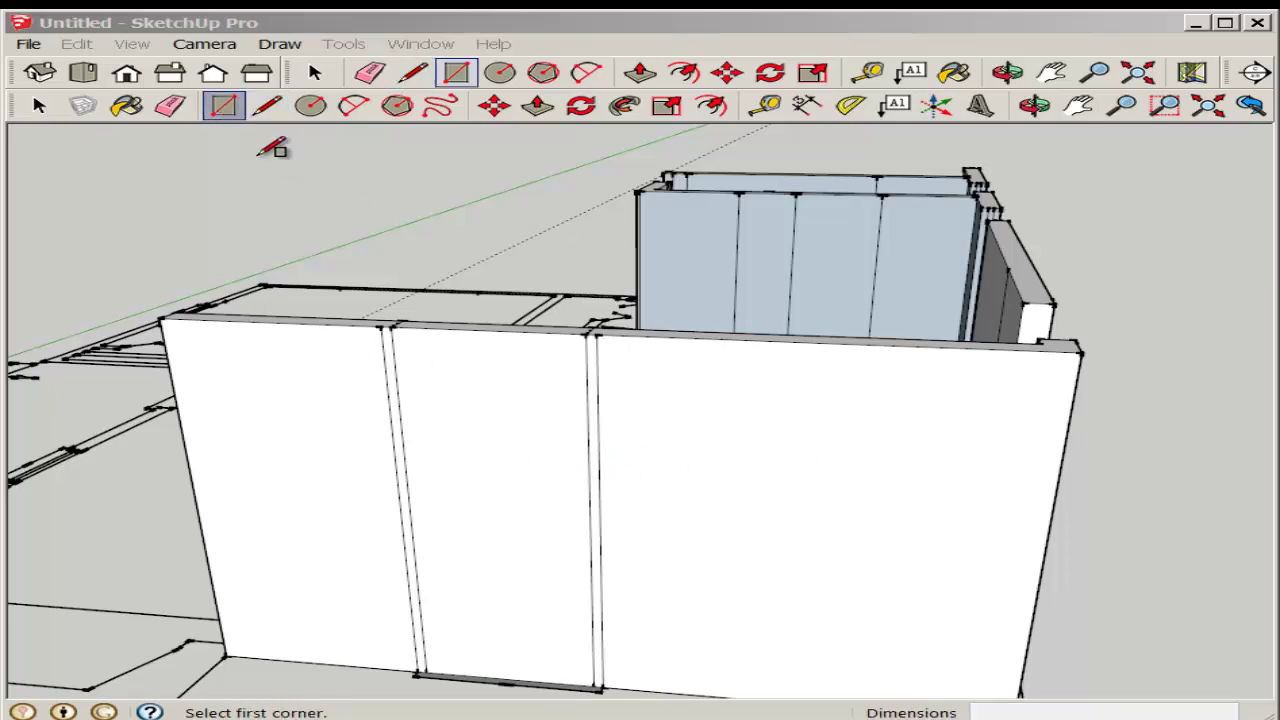
{"action": "left_click", "coordinate": [396, 386]}
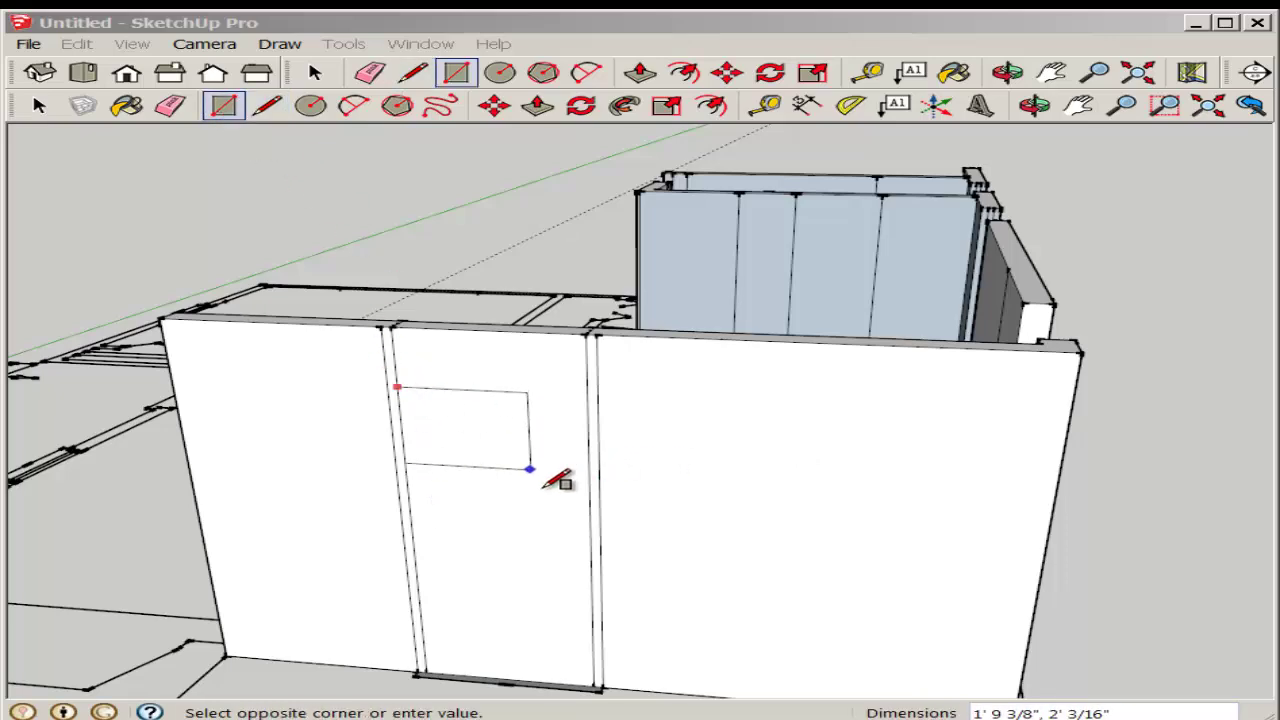
{"action": "left_click", "coordinate": [591, 584]}
{"action": "middle_click_drag", "start_coordinate": [572, 575], "coordinate": [508, 554]}
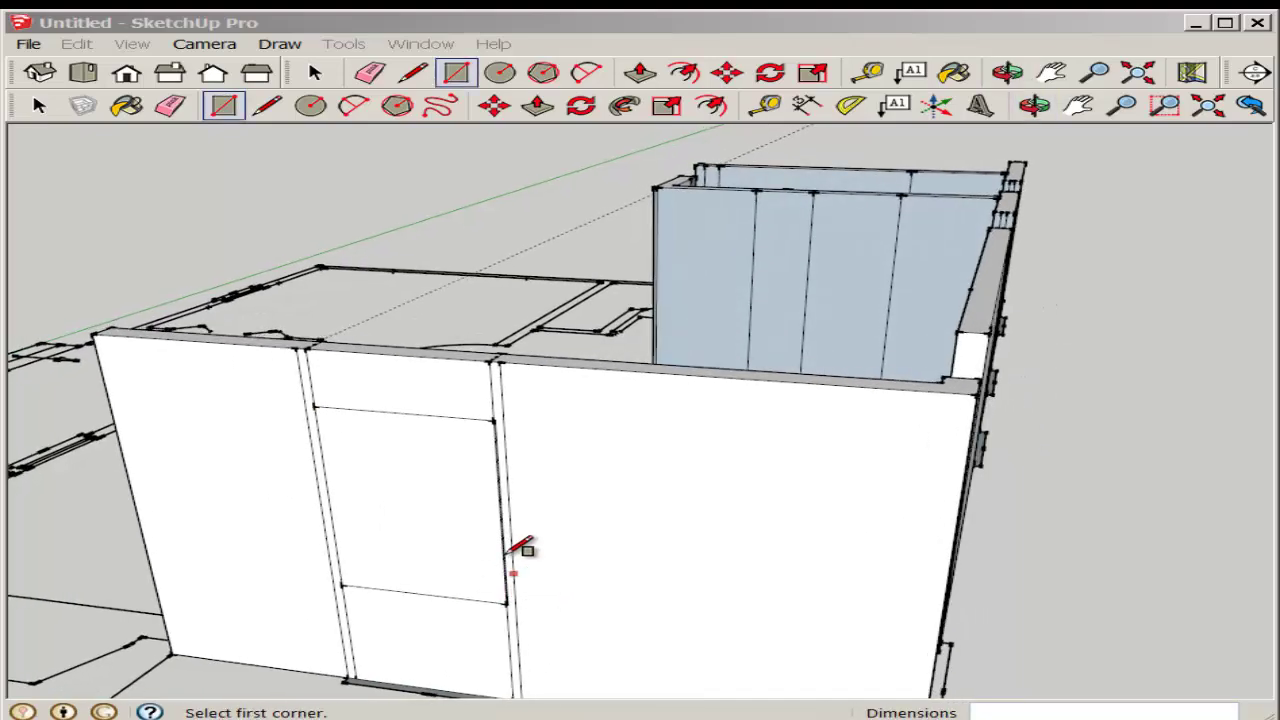
- Push the window rectangle into the wall with Push/Pull
{"action": "left_click", "coordinate": [537, 105]}
{"action": "middle_click_drag", "start_coordinate": [449, 386], "coordinate": [297, 548]}
{"action": "left_click_drag", "start_coordinate": [297, 548], "coordinate": [343, 470]}
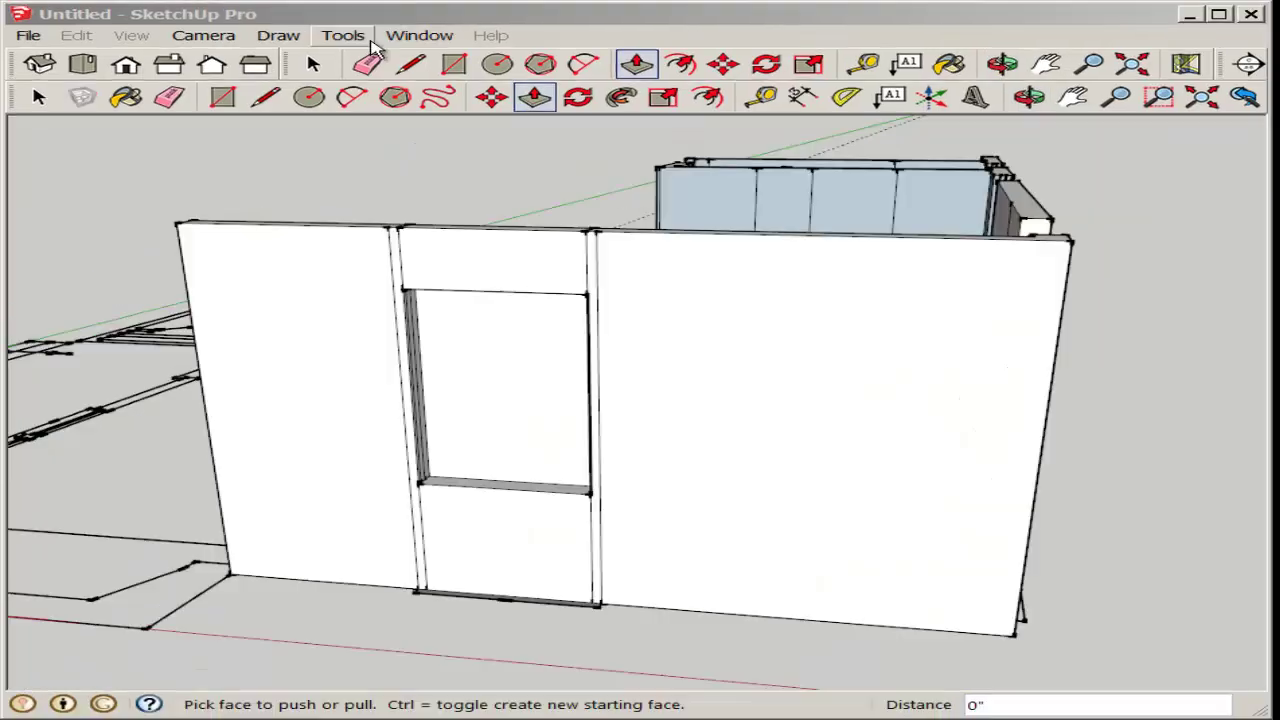
- Erase the stray edges left of, above and right of the window
{"action": "left_click", "coordinate": [367, 62]}
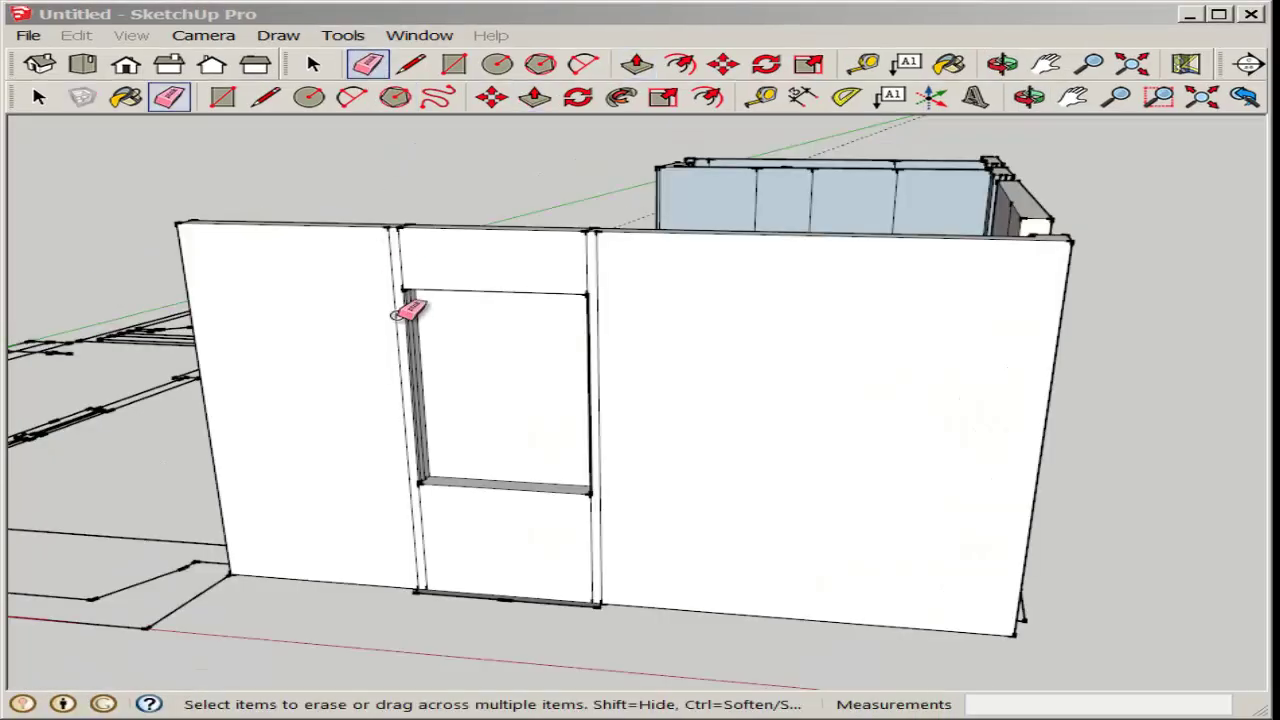
{"action": "scroll", "coordinate": [420, 290], "scroll_direction": "up", "scroll_amount": 2}
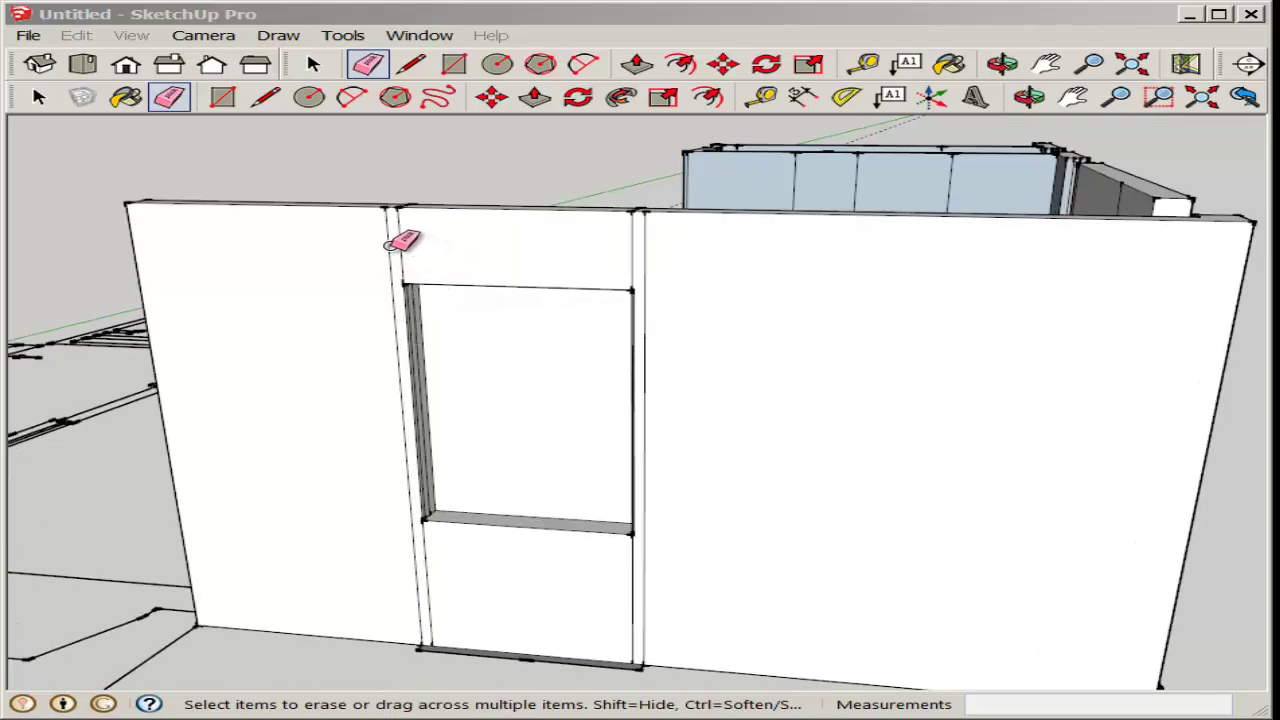
{"action": "left_click_drag", "start_coordinate": [387, 245], "coordinate": [398, 245]}
{"action": "left_click", "coordinate": [399, 244]}
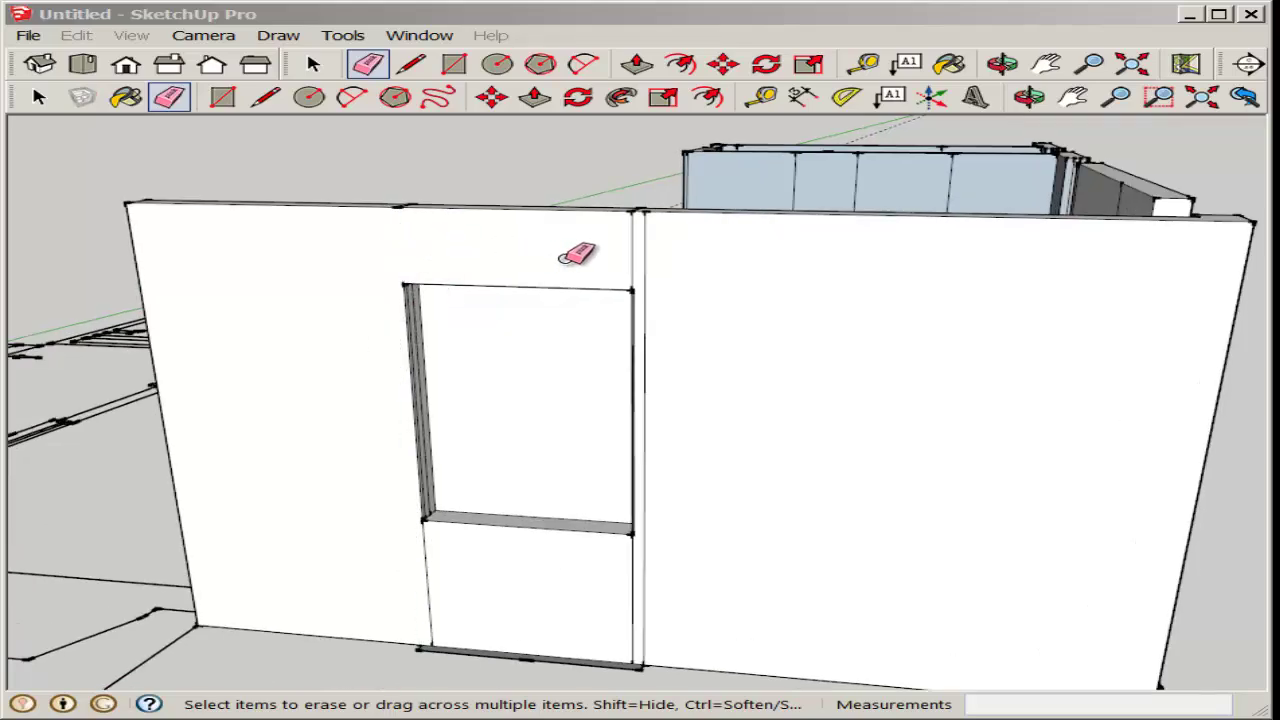
{"action": "left_click", "coordinate": [645, 252]}
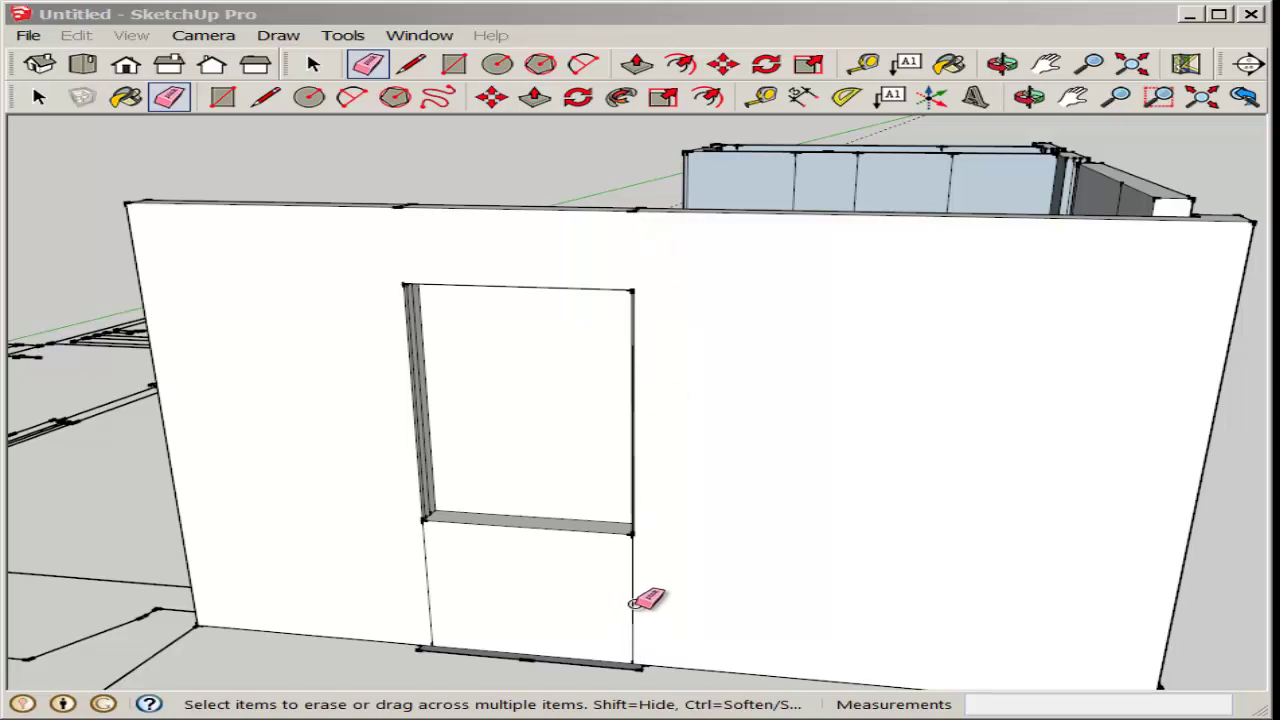
{"action": "mouse_move", "coordinate": [444, 574]}
{"action": "middle_mouse_down"}
{"action": "mouse_move", "coordinate": [449, 640]}
{"action": "mouse_move", "coordinate": [405, 605]}
{"action": "middle_mouse_up"}
- Select the face filling the window opening and erase it
{"action": "key", "text": "space"}
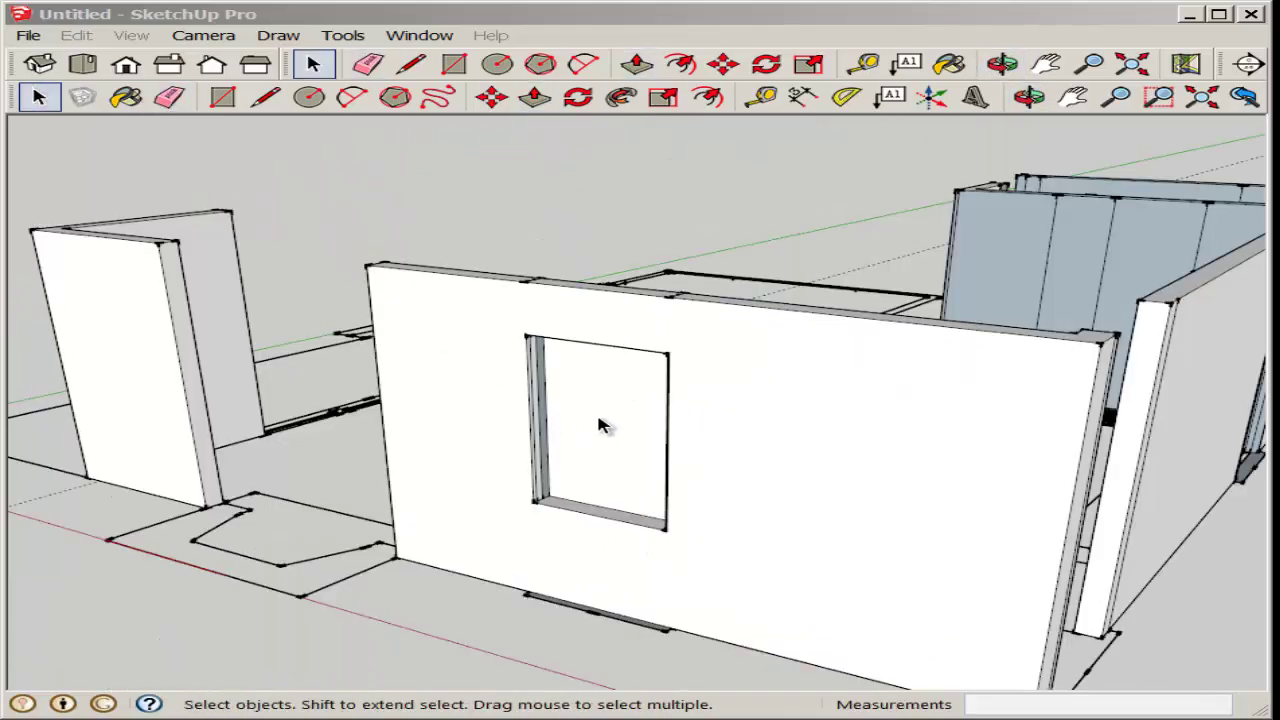
{"action": "left_click", "coordinate": [603, 426]}
{"action": "right_click", "coordinate": [603, 426]}
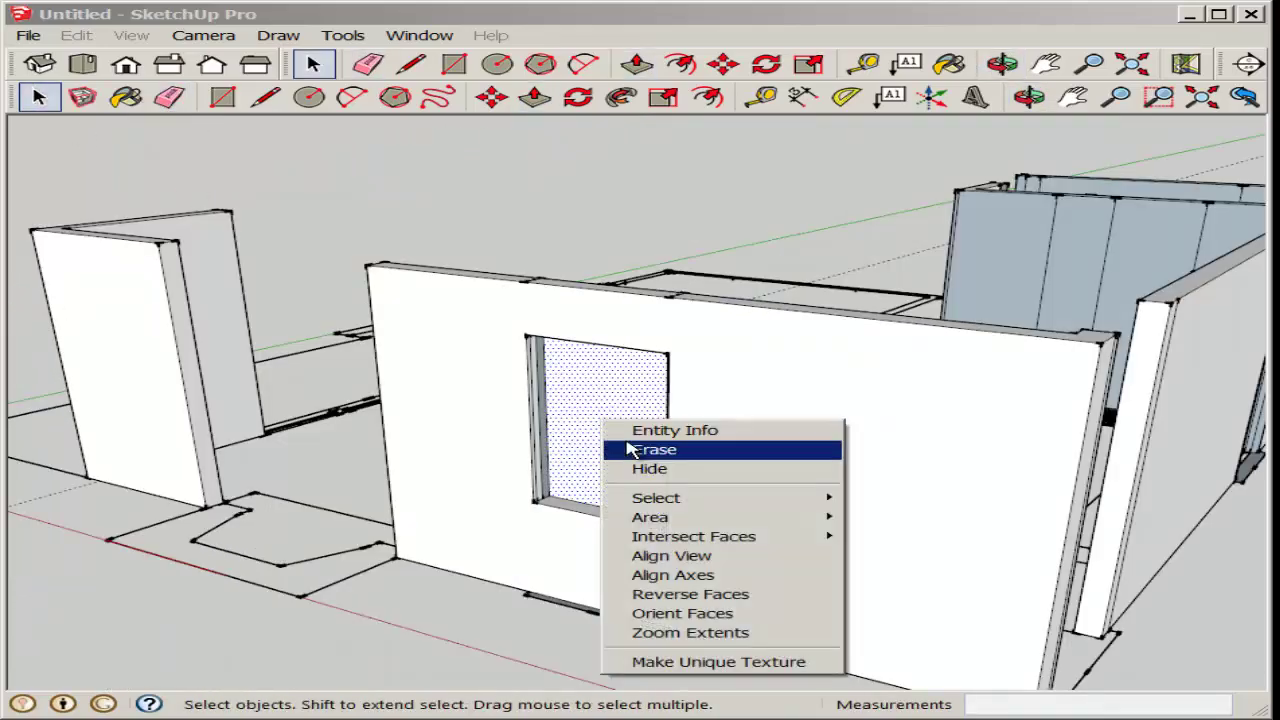
{"action": "left_click", "coordinate": [630, 449]}
{"action": "mouse_move", "coordinate": [643, 471]}
{"action": "middle_mouse_down"}
{"action": "mouse_move", "coordinate": [560, 482]}
{"action": "mouse_move", "coordinate": [611, 449]}
{"action": "mouse_move", "coordinate": [591, 514]}
{"action": "mouse_move", "coordinate": [588, 452]}
{"action": "mouse_move", "coordinate": [600, 449]}
{"action": "mouse_move", "coordinate": [605, 528]}
{"action": "middle_mouse_up"}
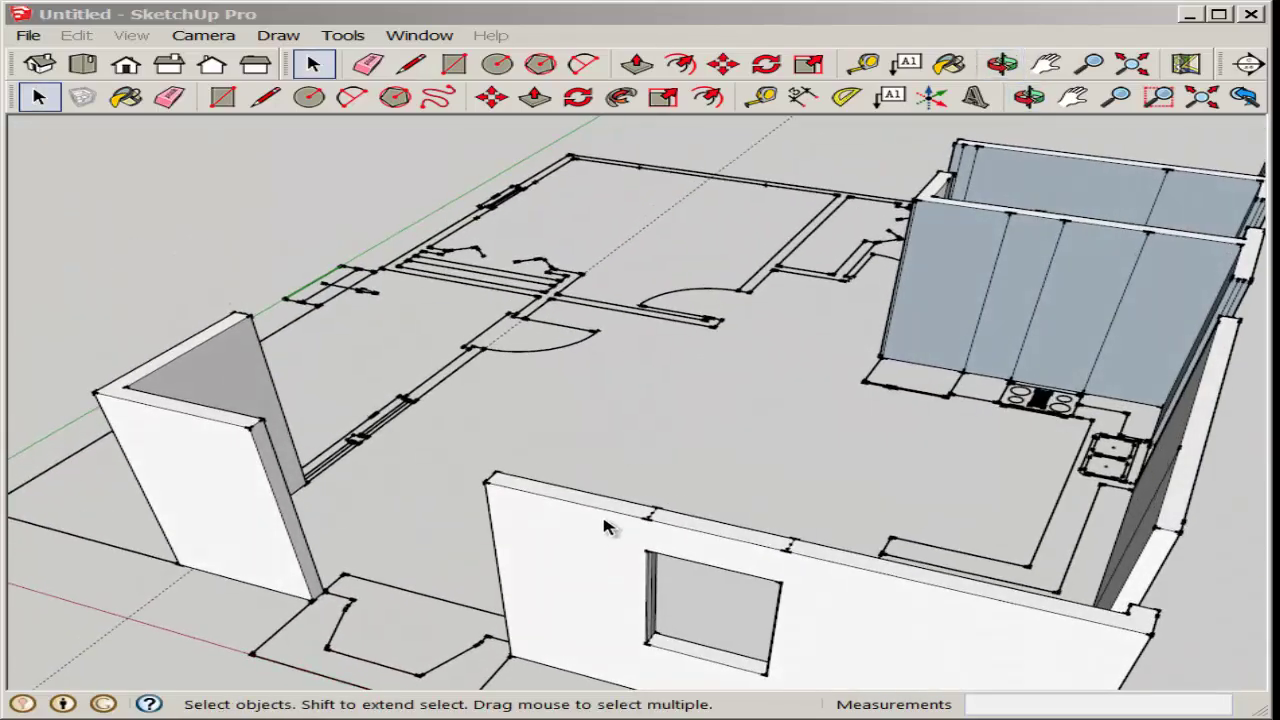
- Orbit around the room to a higher, top-down view of the gap between the walls
{"action": "left_click", "coordinate": [169, 96]}
{"action": "scroll", "coordinate": [662, 512], "scroll_direction": "up", "scroll_amount": 2}
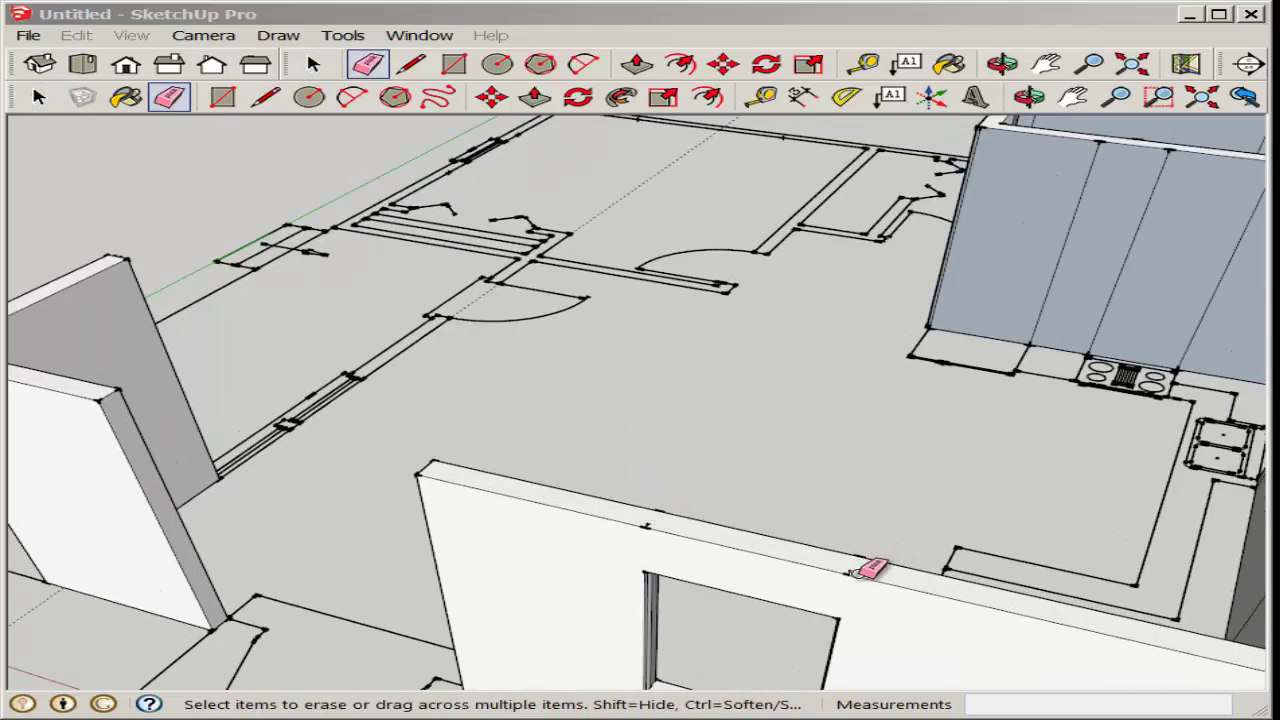
{"action": "scroll", "coordinate": [858, 568], "scroll_direction": "up", "scroll_amount": 2}
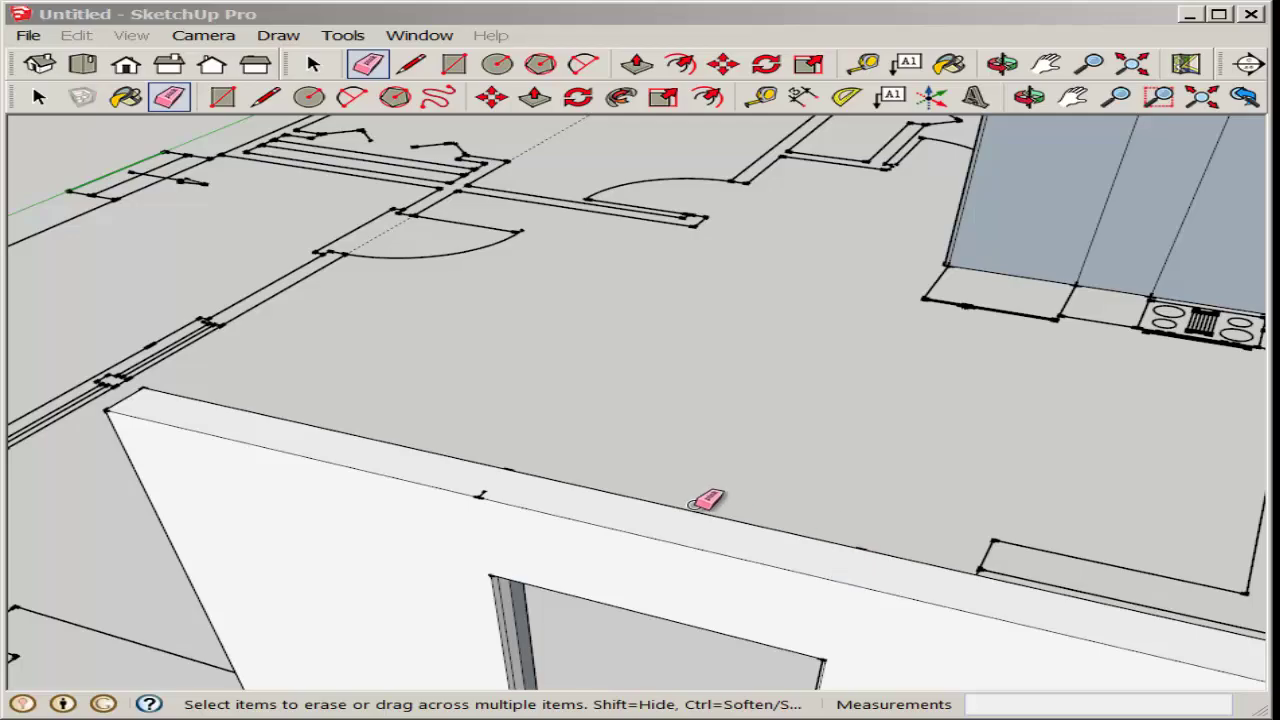
{"action": "scroll", "coordinate": [503, 487], "scroll_direction": "down", "scroll_amount": 6}
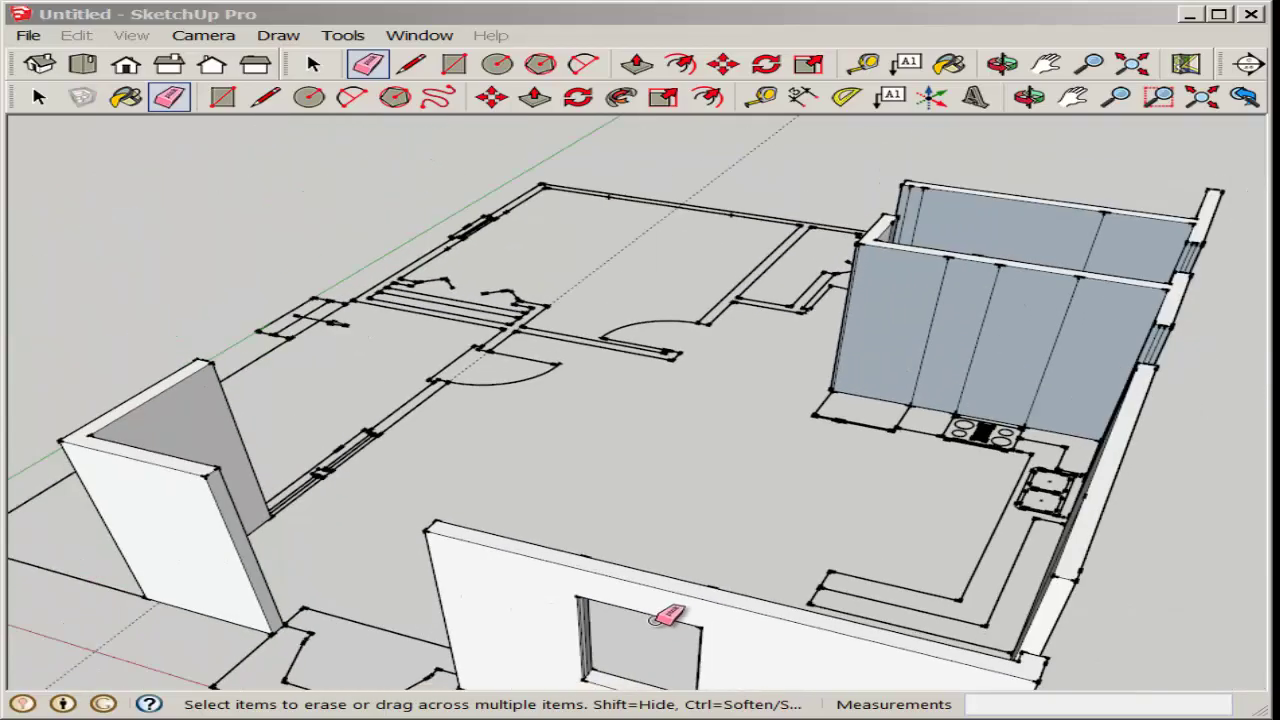
{"action": "mouse_move", "coordinate": [671, 614]}
{"action": "middle_mouse_down"}
{"action": "mouse_move", "coordinate": [580, 468]}
{"action": "mouse_move", "coordinate": [643, 457]}
{"action": "mouse_move", "coordinate": [706, 503]}
{"action": "middle_mouse_up"}
{"action": "mouse_move", "coordinate": [705, 603]}
{"action": "middle_mouse_down"}
{"action": "mouse_move", "coordinate": [463, 609]}
{"action": "mouse_move", "coordinate": [391, 649]}
{"action": "mouse_move", "coordinate": [383, 618]}
{"action": "middle_mouse_up"}
{"action": "mouse_move", "coordinate": [711, 478]}
{"action": "middle_mouse_down"}
{"action": "mouse_move", "coordinate": [634, 551]}
{"action": "mouse_move", "coordinate": [548, 436]}
{"action": "middle_mouse_up"}
- Draw lines across the gap between the side and long walls, then undo the mistaken triangle
{"action": "left_click", "coordinate": [266, 96]}
{"action": "scroll", "coordinate": [265, 625], "scroll_direction": "up", "scroll_amount": 3}
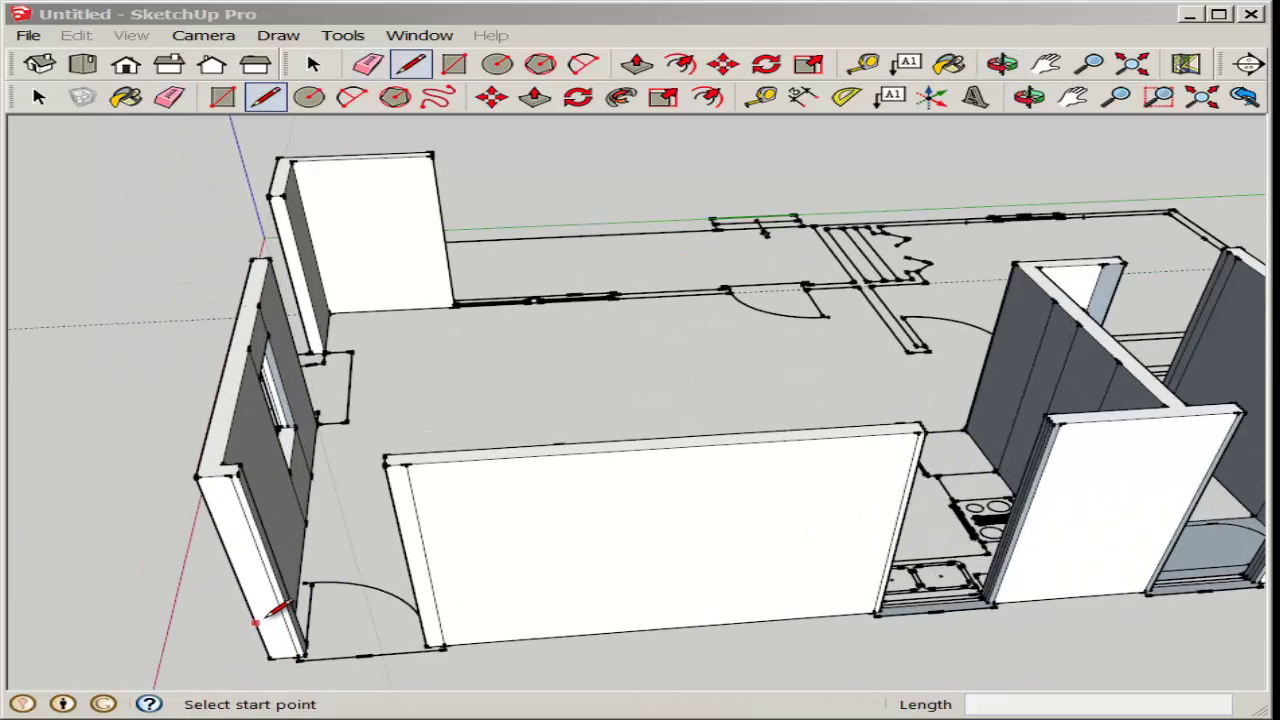
{"action": "middle_click_drag", "start_coordinate": [277, 603], "coordinate": [300, 528]}
{"action": "scroll", "coordinate": [280, 520], "scroll_direction": "up", "scroll_amount": 2}
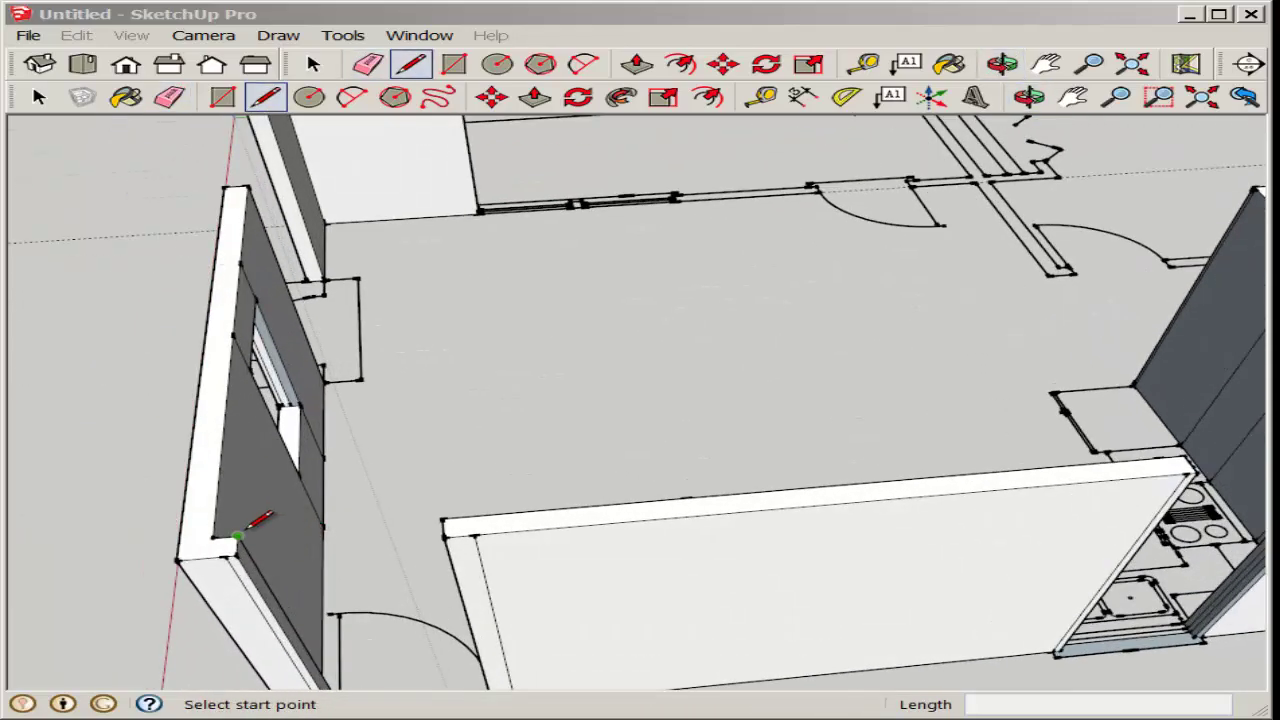
{"action": "left_click", "coordinate": [238, 535]}
{"action": "left_click", "coordinate": [442, 519]}
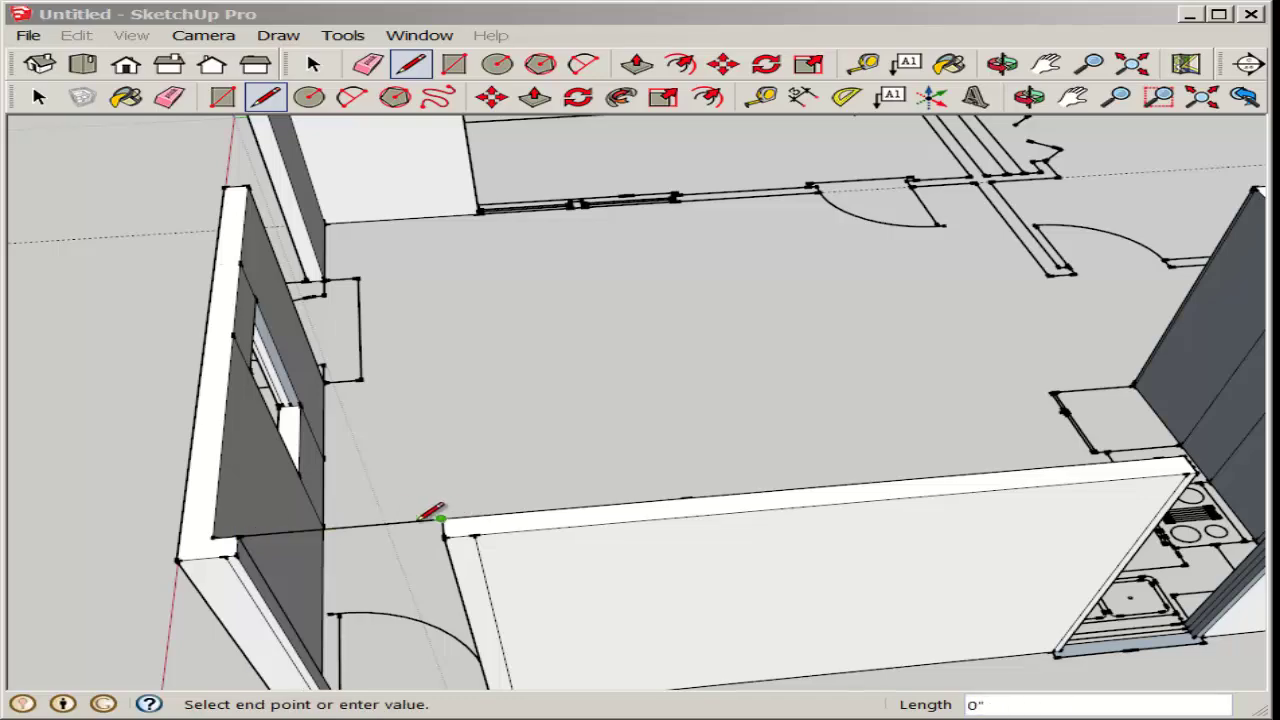
{"action": "left_click", "coordinate": [236, 551]}
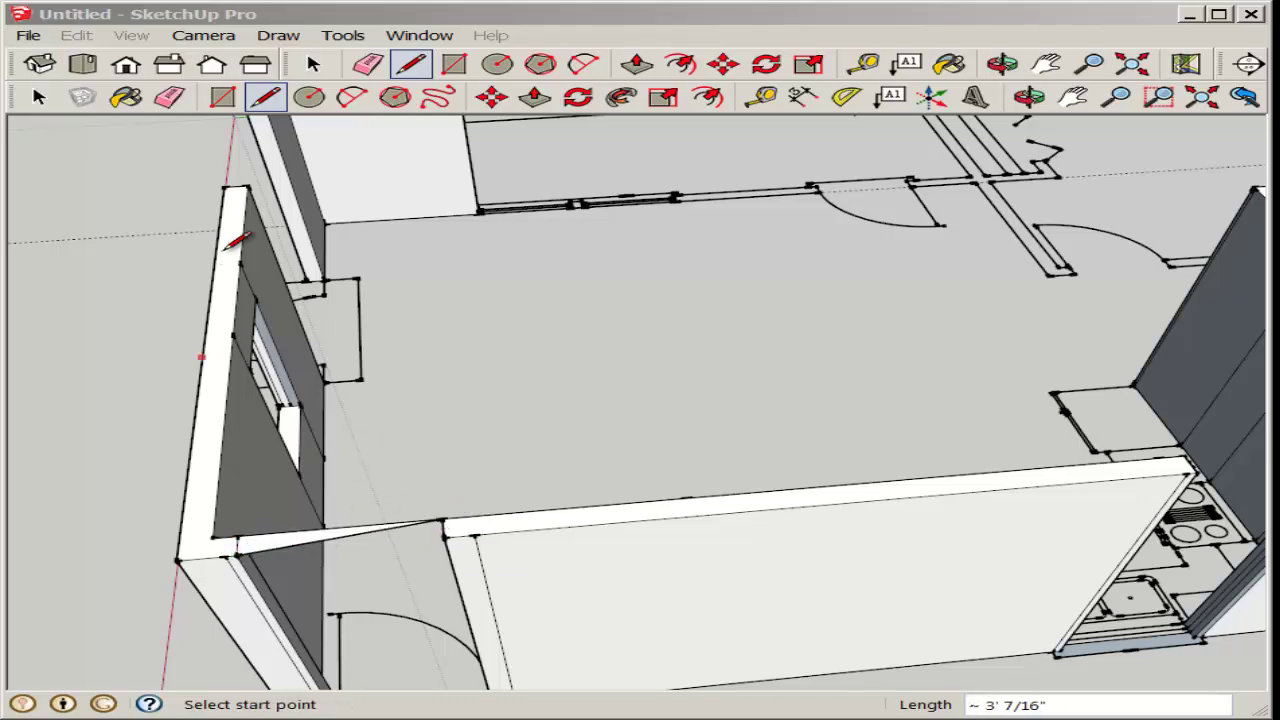
{"action": "left_click", "coordinate": [77, 35]}
{"action": "left_click", "coordinate": [90, 54]}
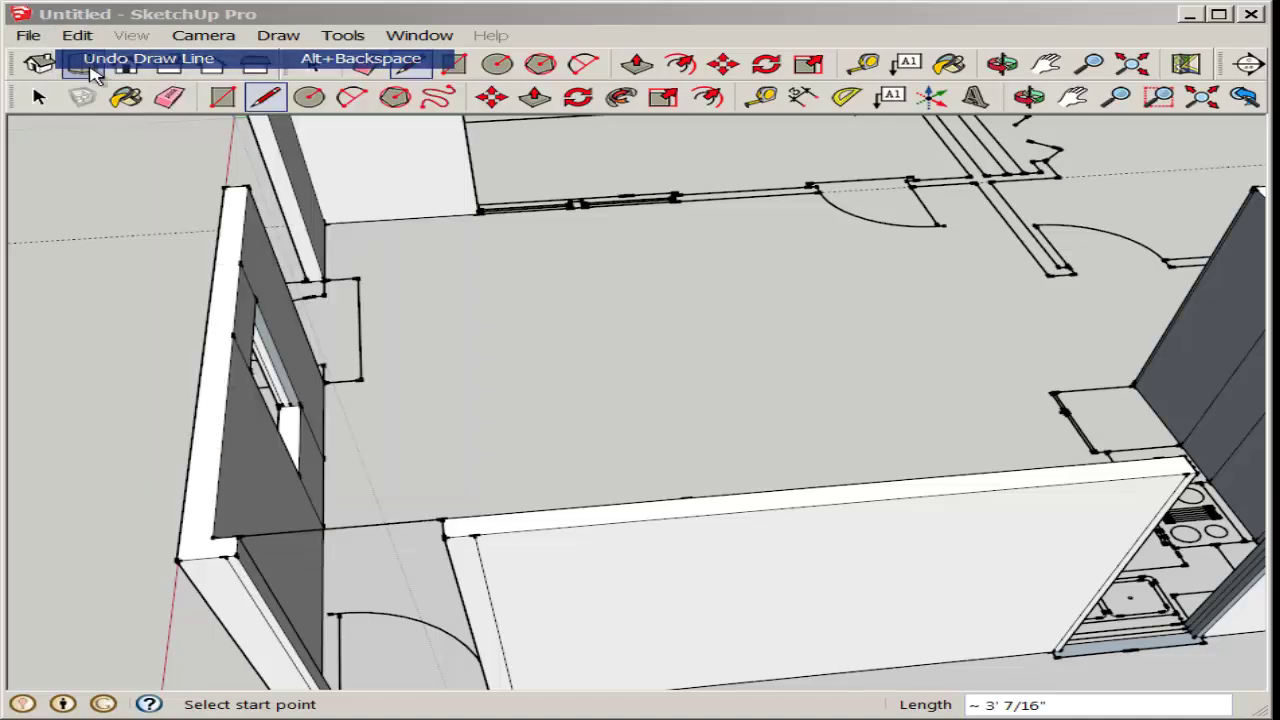
- Draw edges from the side wall's corners to the long wall so a face fills the gap
{"action": "left_click", "coordinate": [235, 553]}
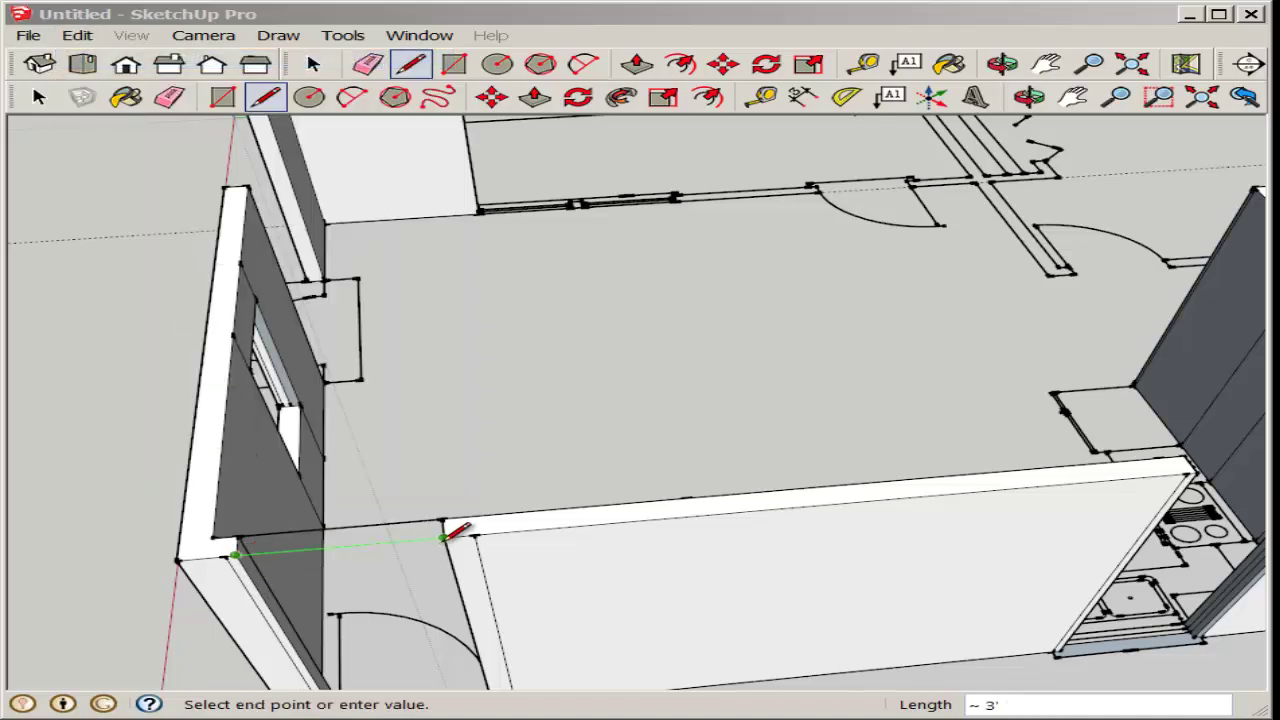
{"action": "left_click", "coordinate": [443, 538]}
{"action": "middle_click_drag", "start_coordinate": [412, 605], "coordinate": [280, 540]}
{"action": "scroll", "coordinate": [287, 591], "scroll_direction": "up", "scroll_amount": 3}
{"action": "left_click", "coordinate": [247, 598]}
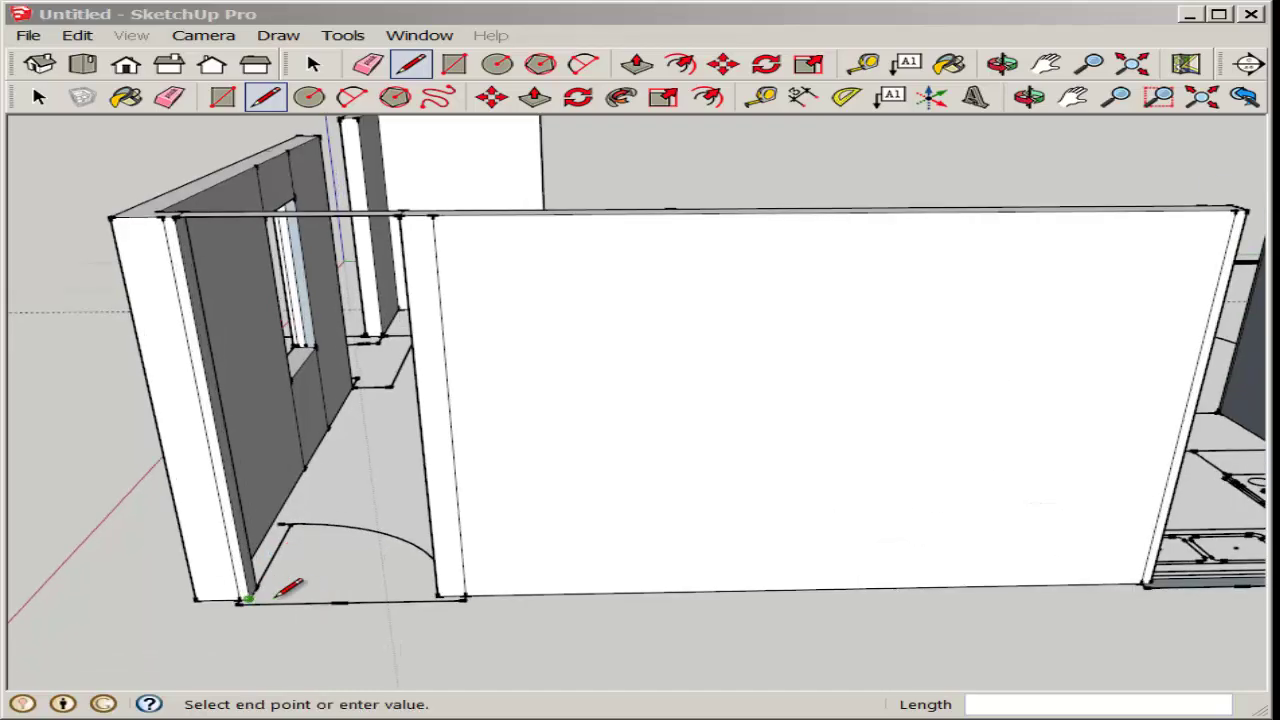
{"action": "left_click", "coordinate": [438, 596]}
- Draw a line from the door corner to the door arc, splitting the floor
{"action": "middle_click_drag", "start_coordinate": [284, 538], "coordinate": [398, 682]}
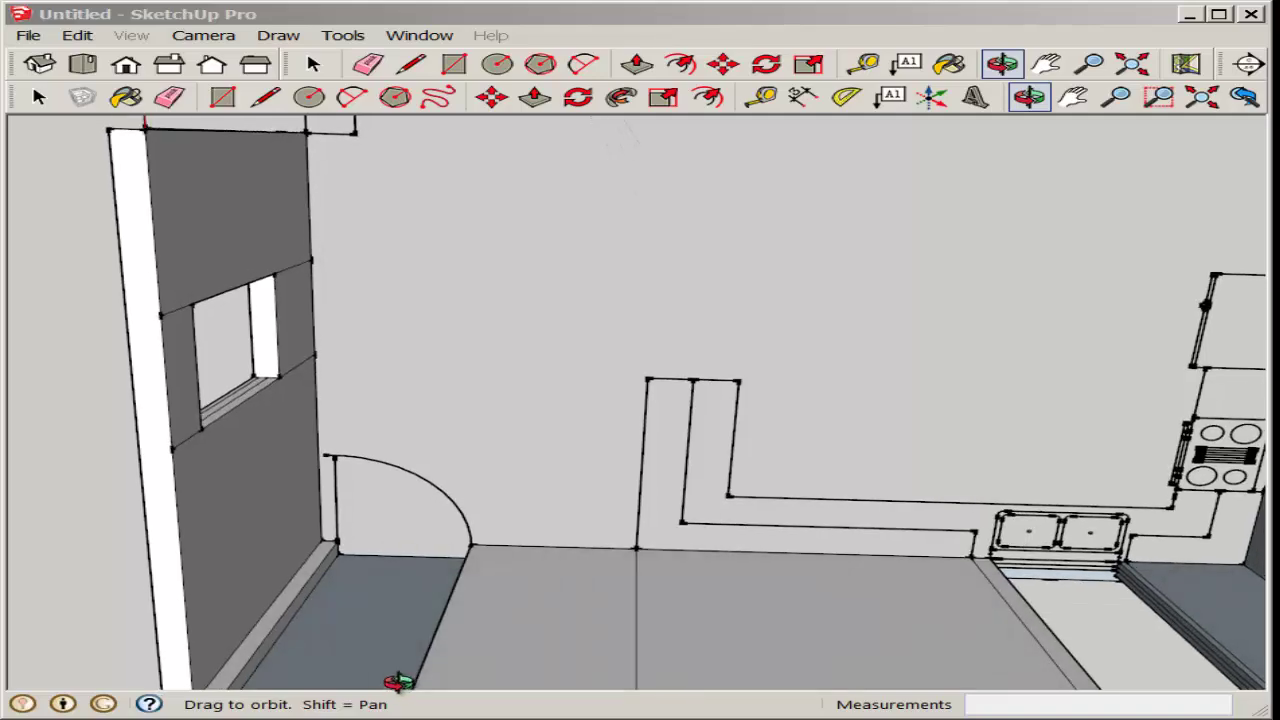
{"action": "scroll", "coordinate": [343, 525], "scroll_direction": "up", "scroll_amount": 2}
{"action": "left_click", "coordinate": [337, 545]}
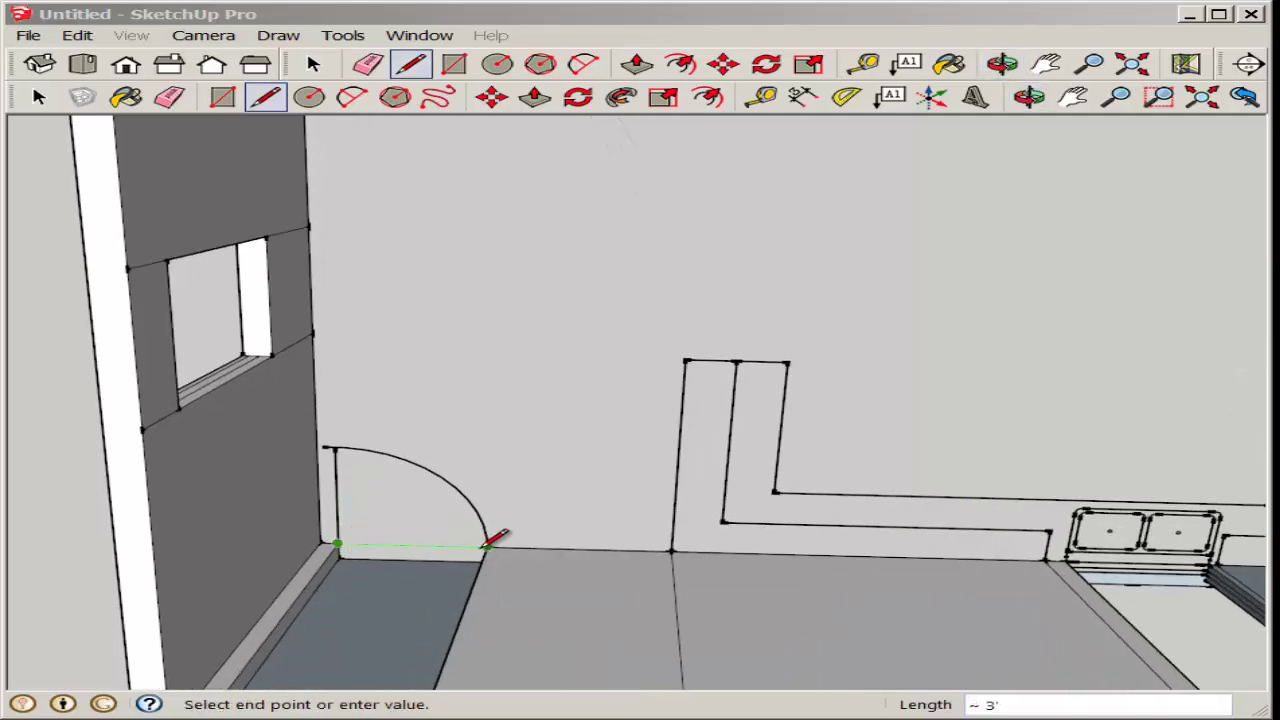
{"action": "left_click", "coordinate": [490, 543]}
{"action": "middle_click_drag", "start_coordinate": [509, 531], "coordinate": [489, 457]}
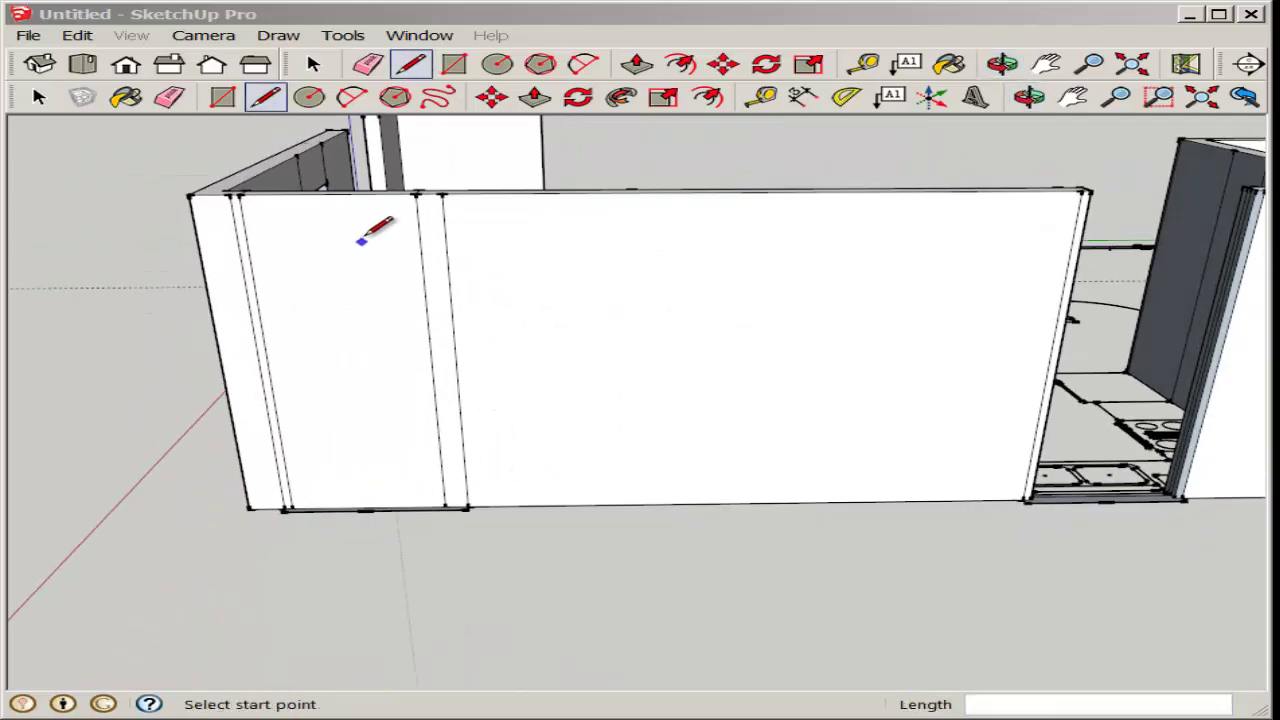
- Draw a door rectangle about 6' 8" tall from the filled wall's bottom corner
{"action": "left_click", "coordinate": [1072, 96]}
{"action": "left_click_drag", "start_coordinate": [880, 260], "coordinate": [782, 421]}
{"action": "middle_click_drag", "start_coordinate": [782, 421], "coordinate": [766, 344]}
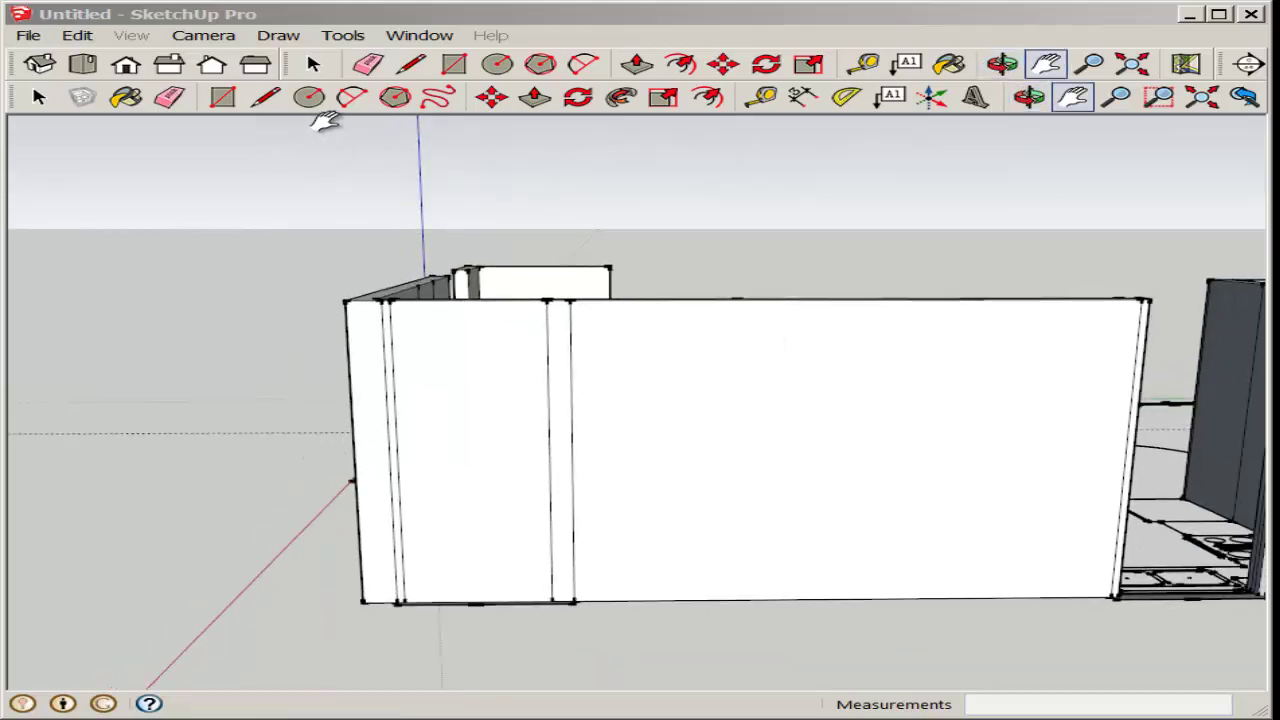
{"action": "left_click", "coordinate": [453, 63]}
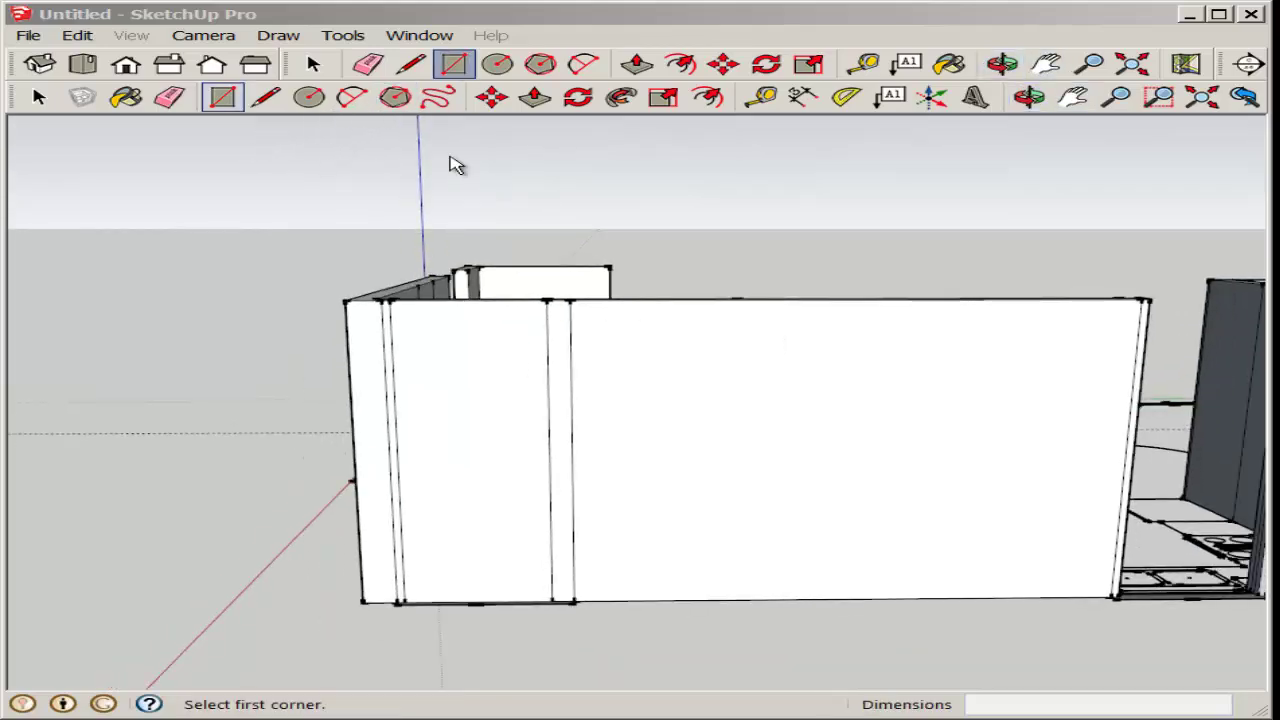
{"action": "left_click", "coordinate": [403, 600]}
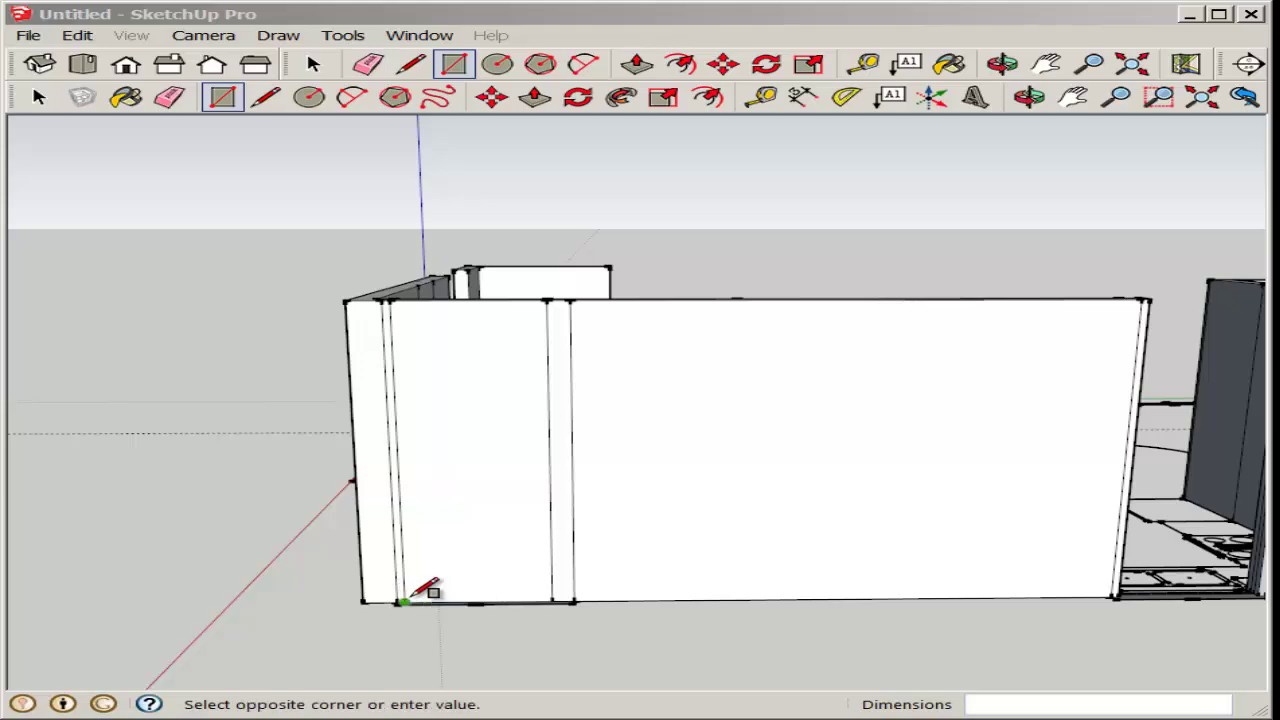
{"action": "left_click", "coordinate": [548, 381]}
{"action": "middle_click_drag", "start_coordinate": [557, 464], "coordinate": [440, 556]}
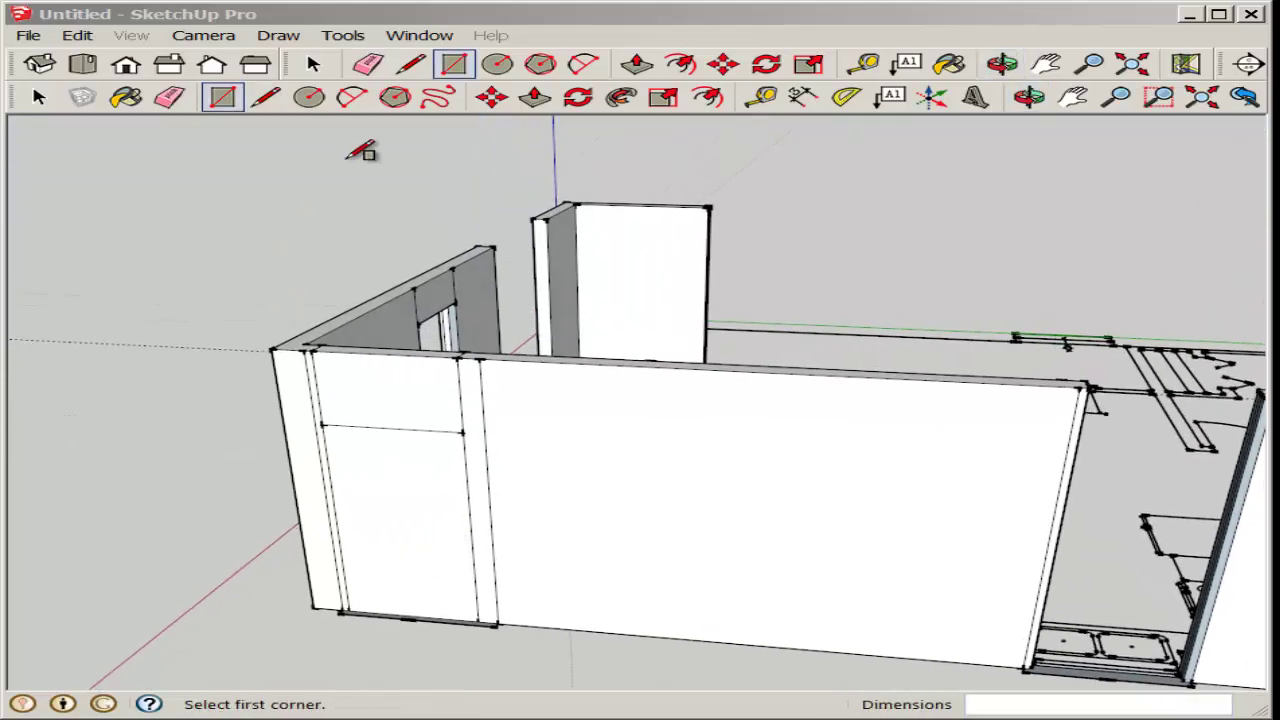
- Push the door rectangle through the wall to open the doorway
{"action": "left_click", "coordinate": [535, 100]}
{"action": "middle_click_drag", "start_coordinate": [531, 170], "coordinate": [491, 211]}
{"action": "left_click", "coordinate": [337, 486]}
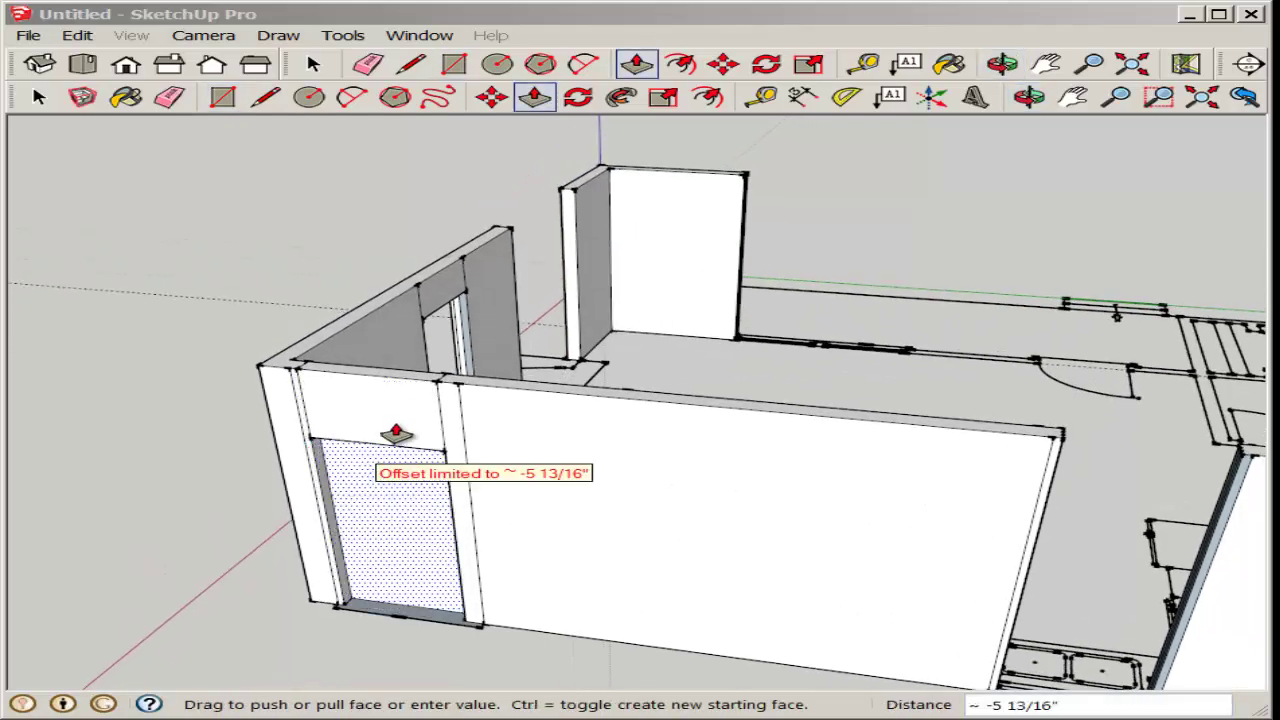
{"action": "left_click", "coordinate": [403, 378]}
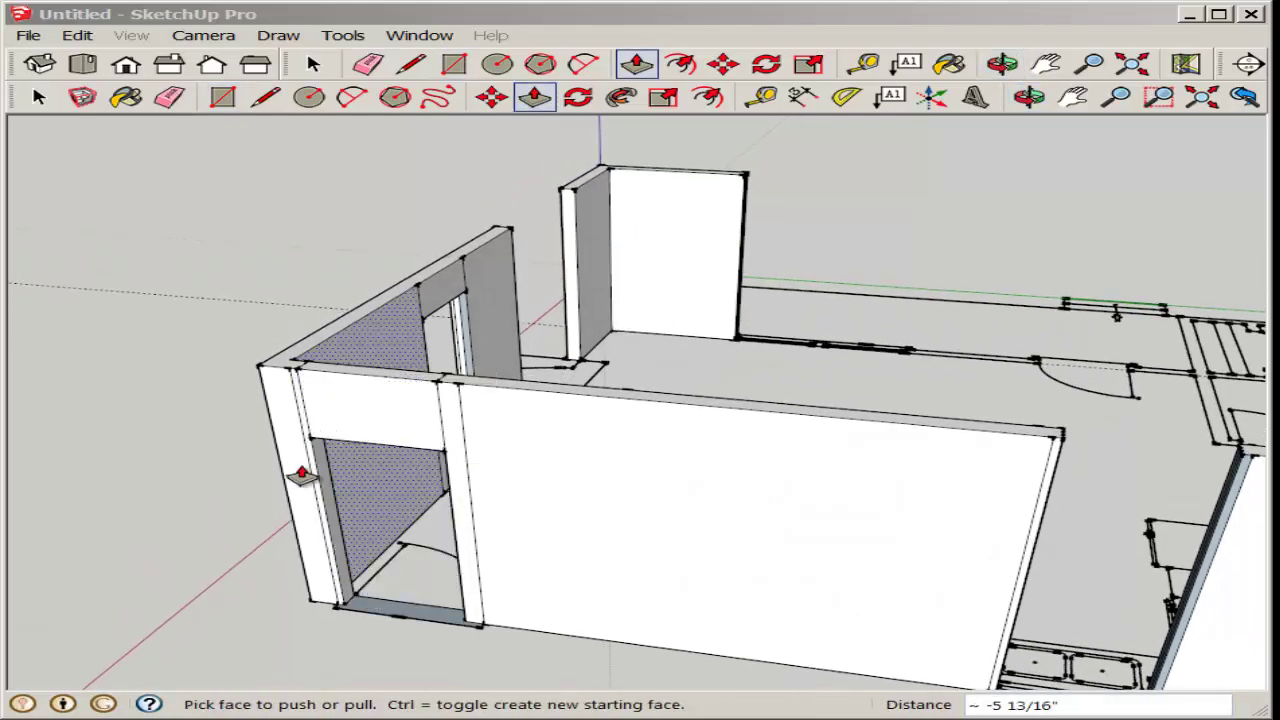
{"action": "middle_click_drag", "start_coordinate": [268, 477], "coordinate": [383, 130]}
- Erase the leftover vertical edge on the wall beside the doorway
{"action": "left_click", "coordinate": [367, 63]}
{"action": "scroll", "coordinate": [350, 357], "scroll_direction": "up", "scroll_amount": 2}
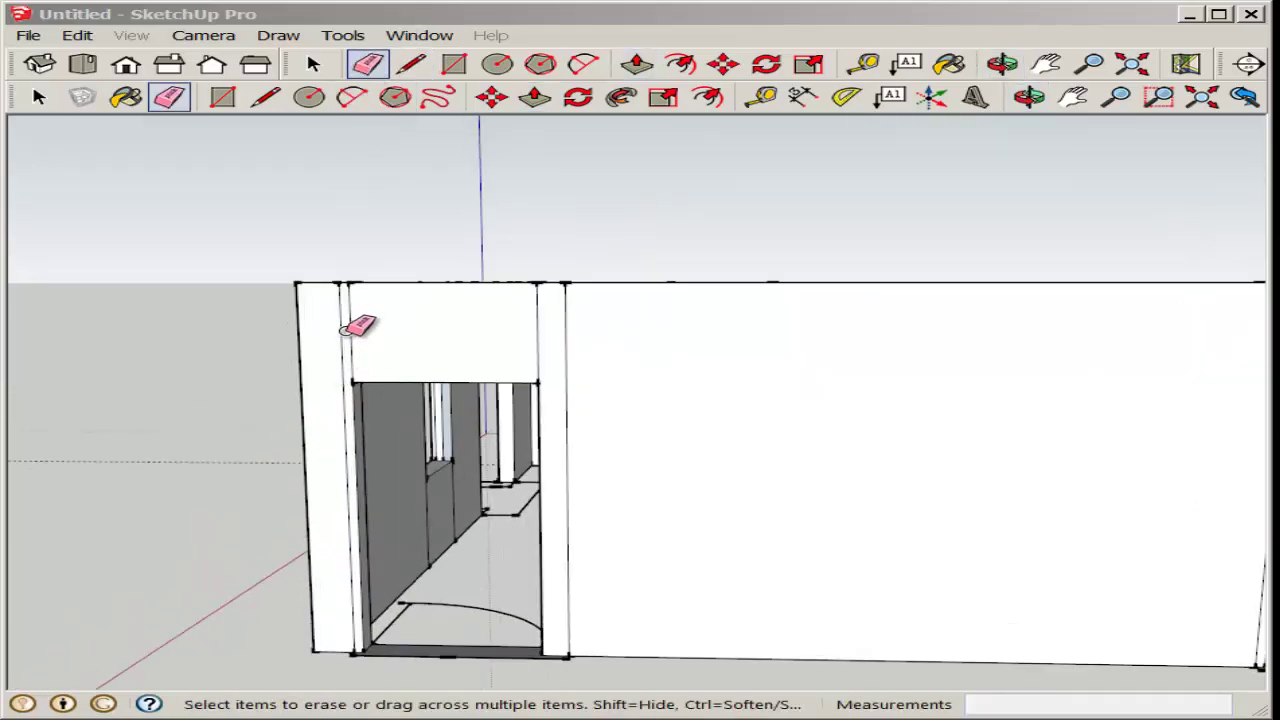
{"action": "left_click", "coordinate": [339, 318]}
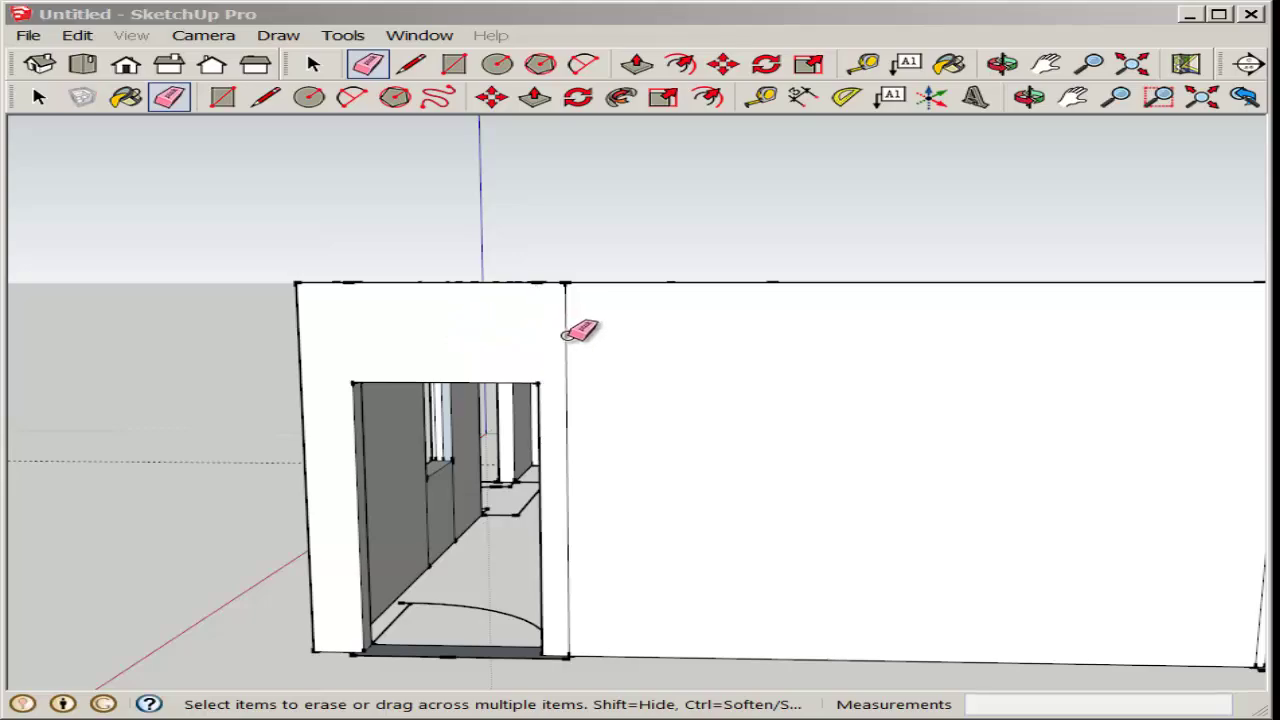